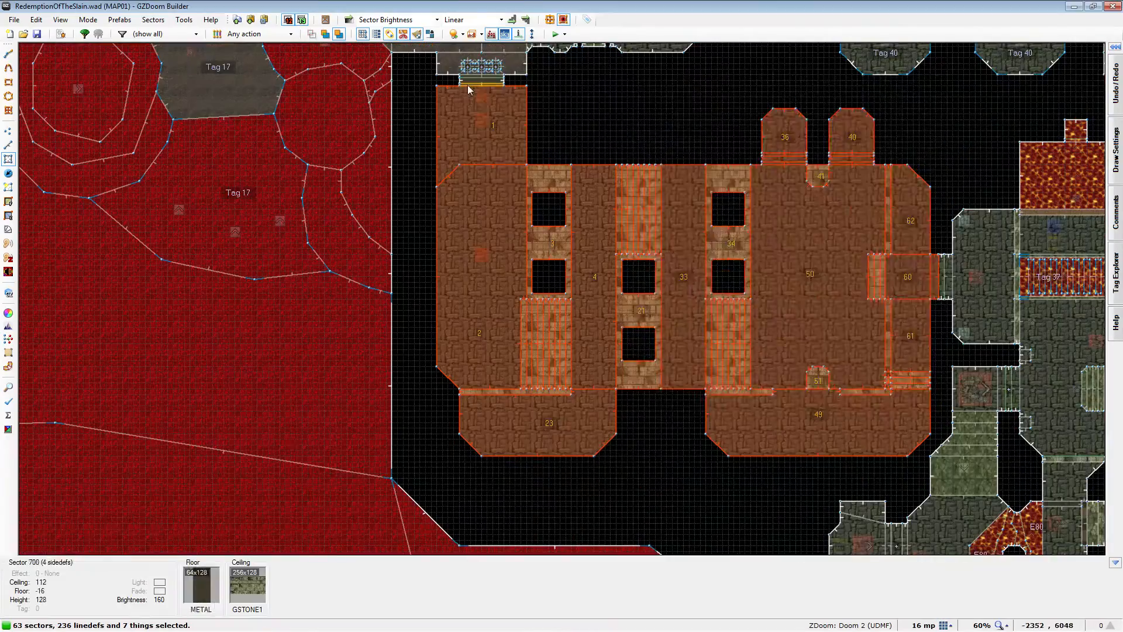
Inspect the room's skull door and walls in 3D and open the properties of an upper GSTONE1 wall linedef
right_click(665, 104)
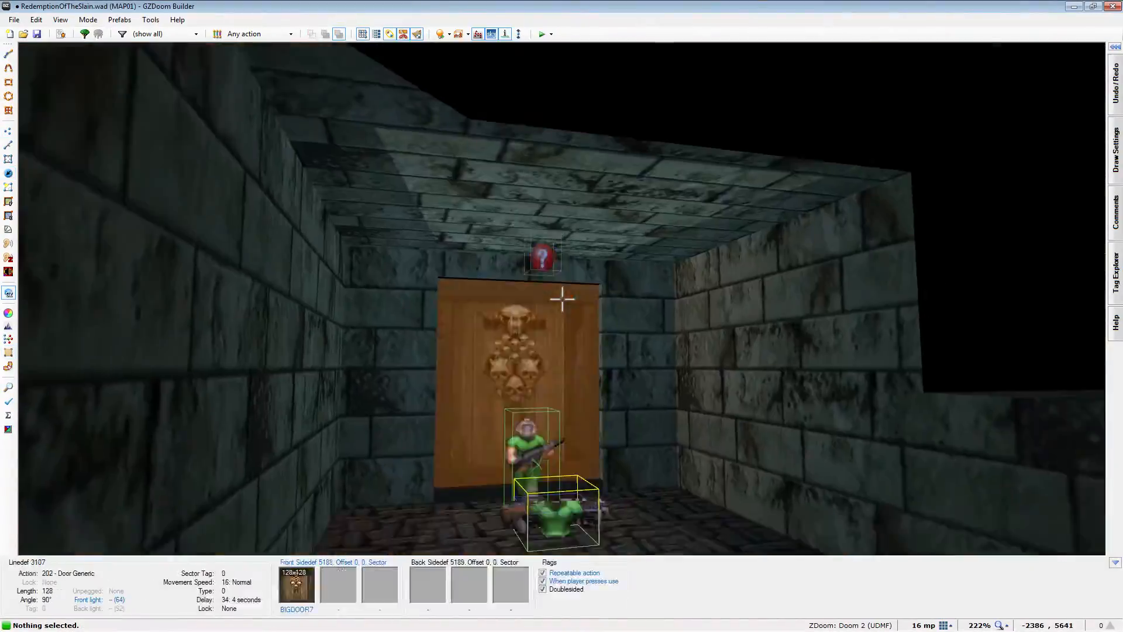
right_click(562, 299)
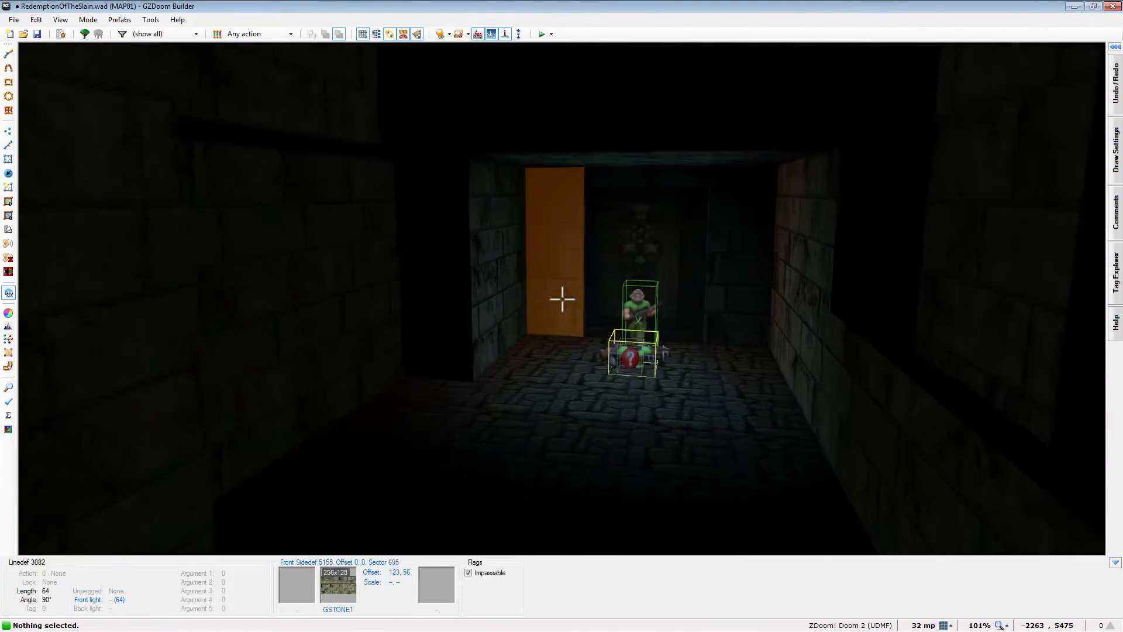
right_click(562, 299)
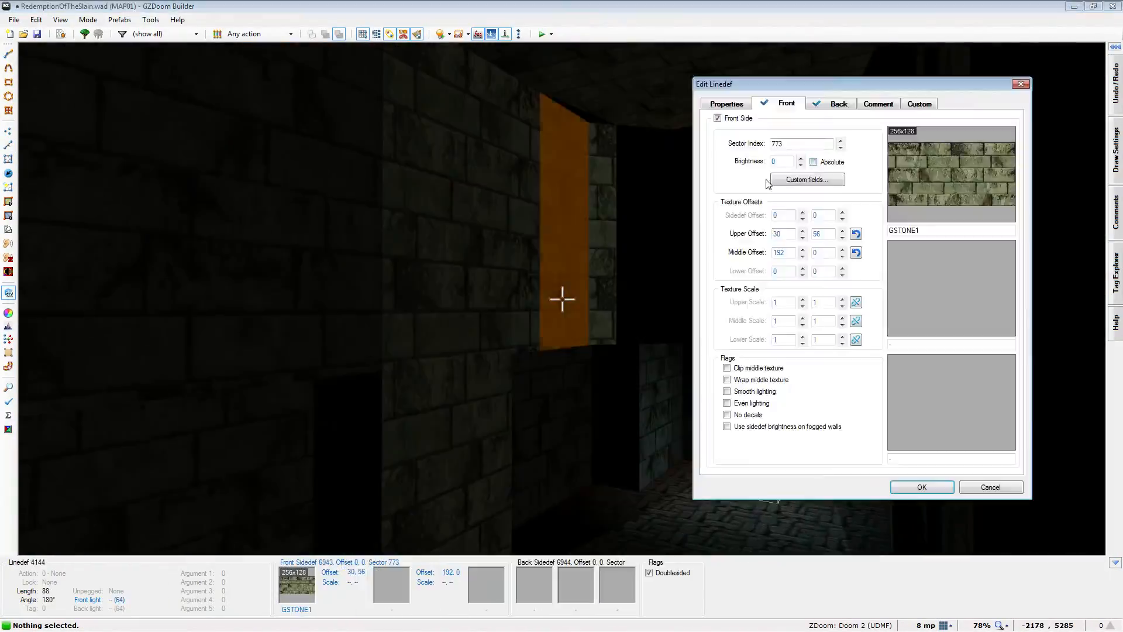
key(w)
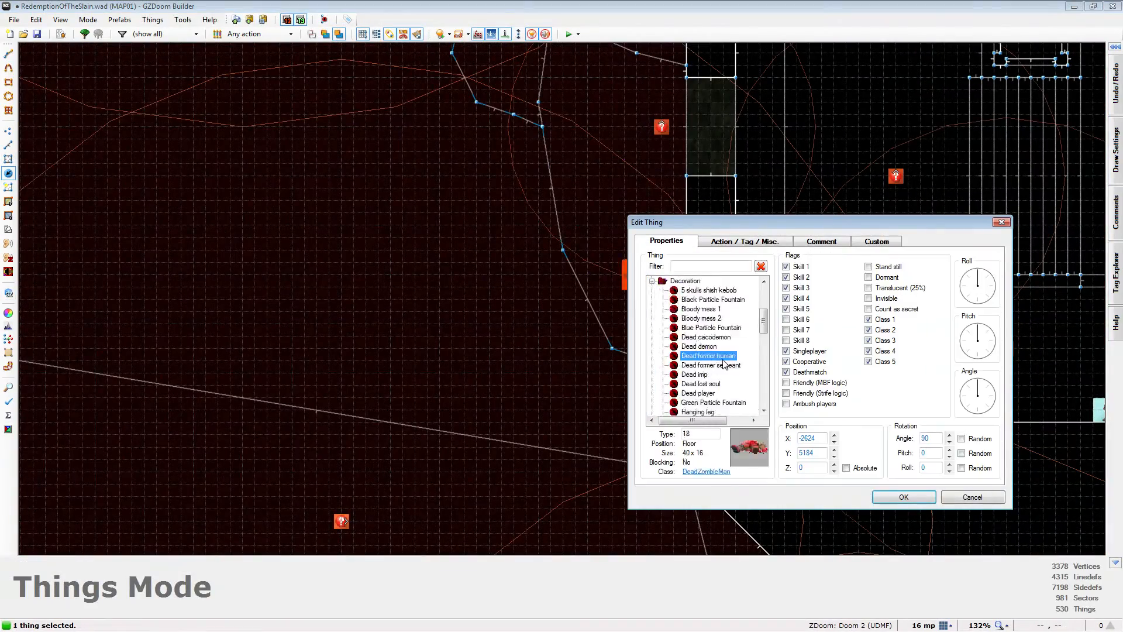
Set the selected thing's type to the Dead former human decoration
scroll(724, 364, down, 3)
key(Return)
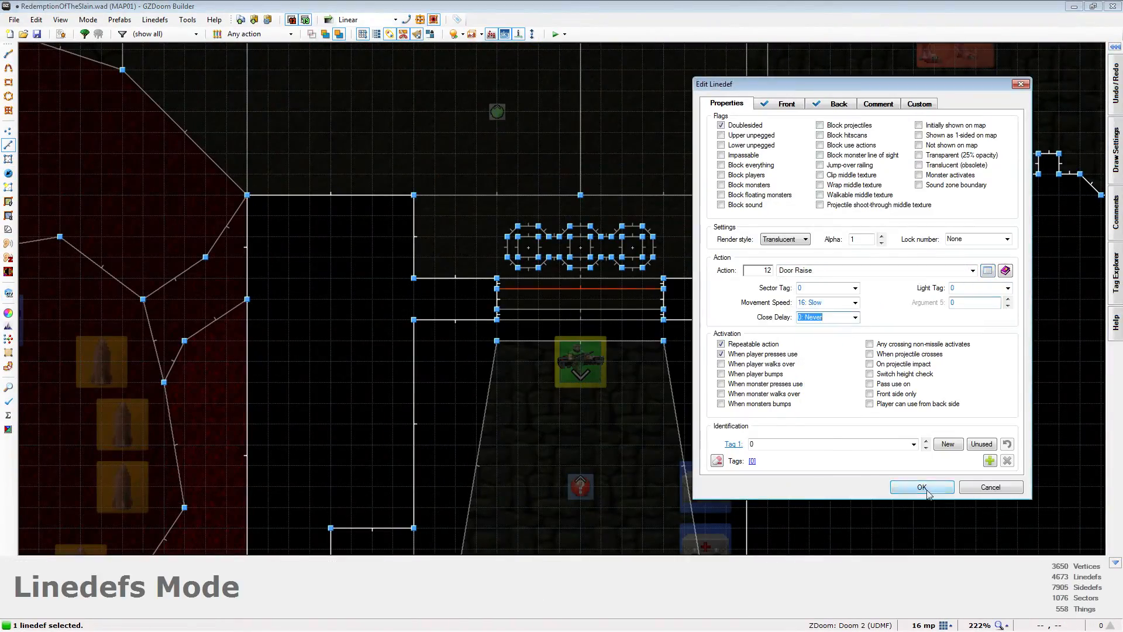
Give the door linedef a repeatable, player-used Door Raise action with movement speed 16 (Slow) and close delay 0 (Never)
click(922, 487)
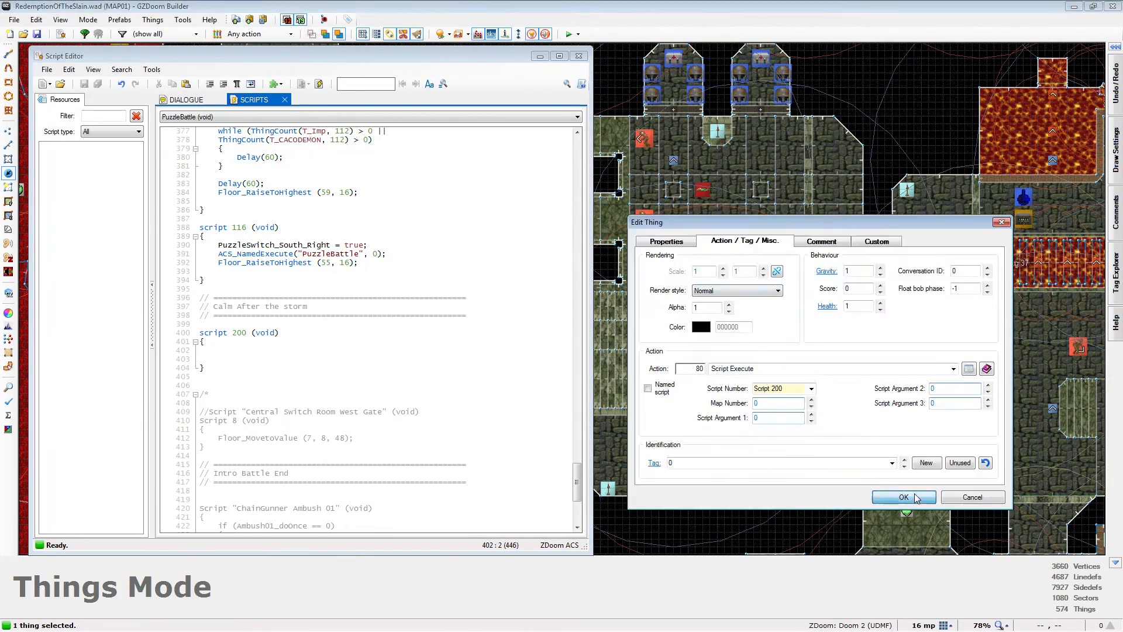
Assign the Script Execute action with Script 200 to the selected thing and save the map
click(904, 496)
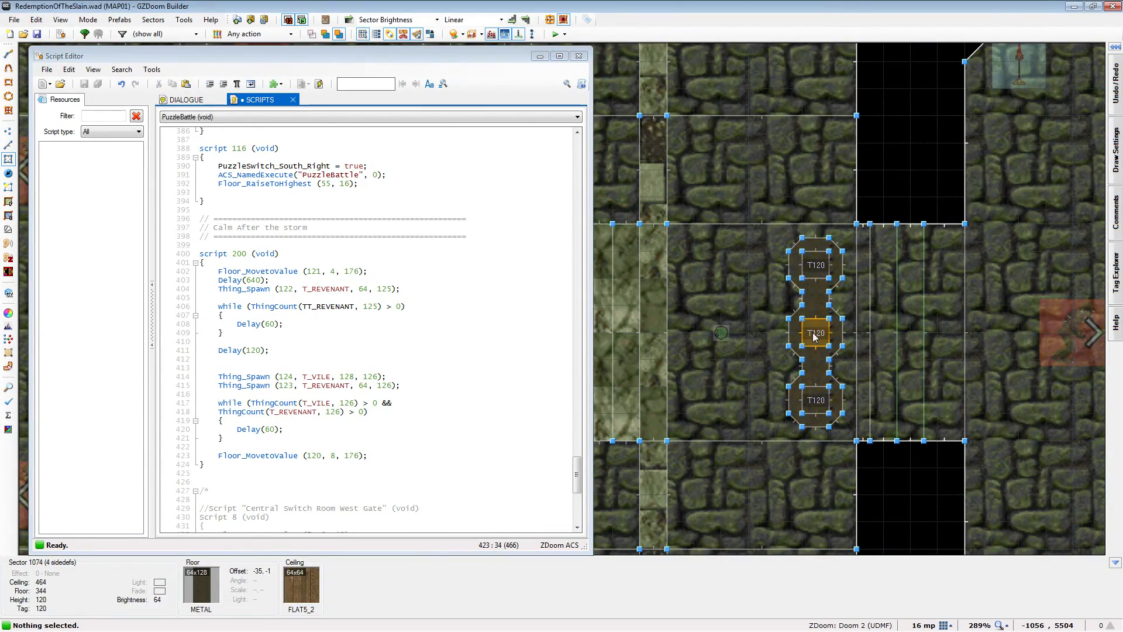
click(36, 34)
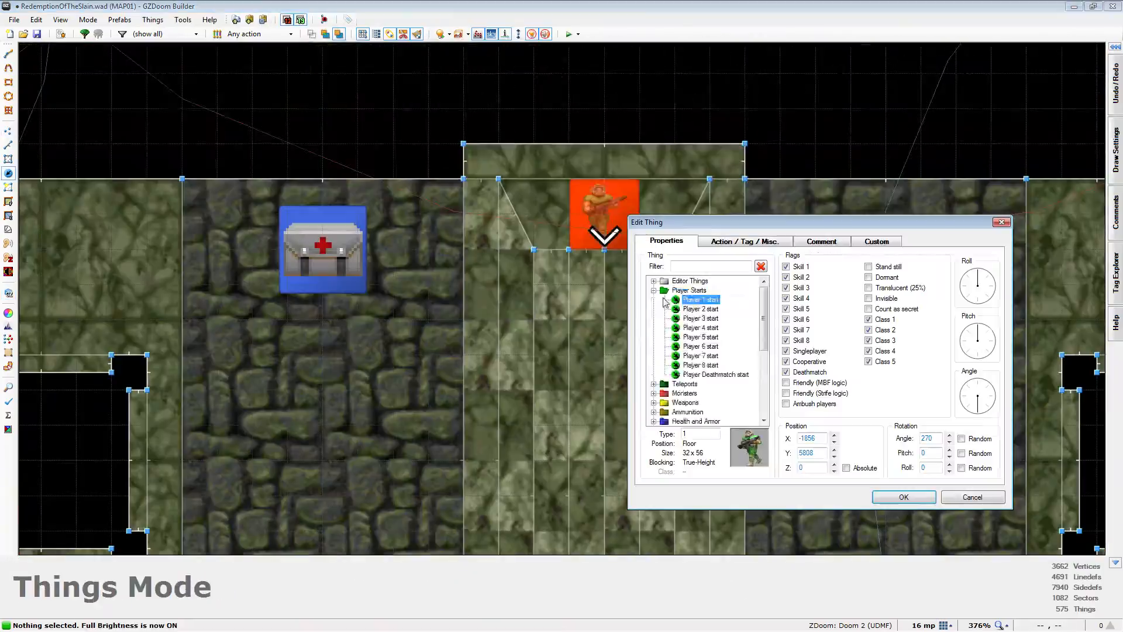
Place a Player 1 start with angle 270 in the wall niche at -1856, 5808
click(899, 501)
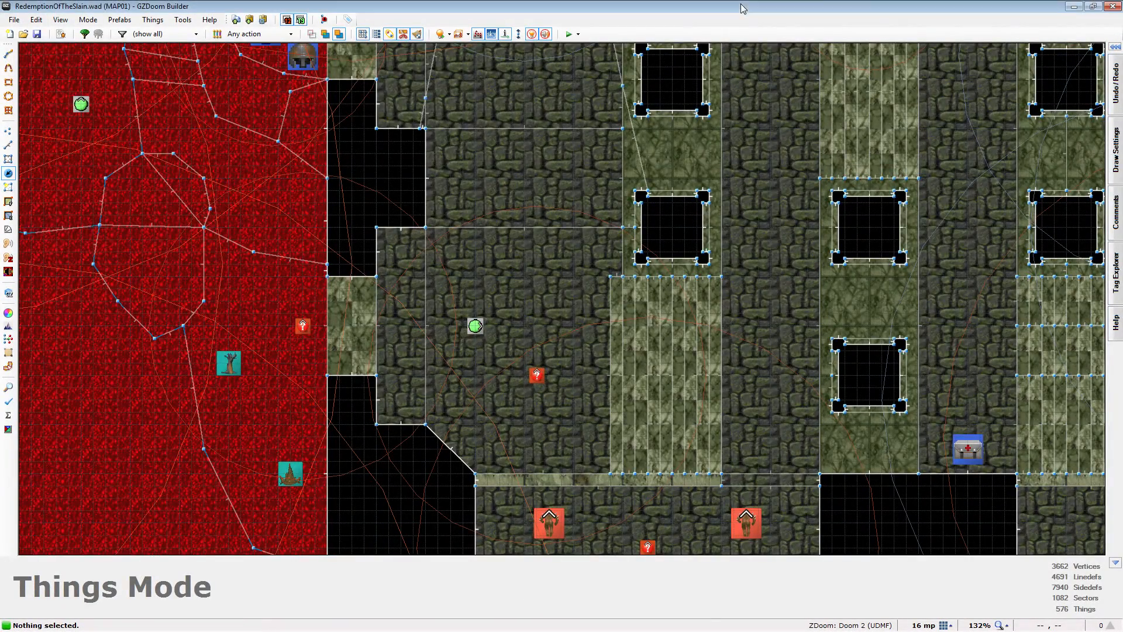
Examine the stone hall, its lava-side windows and skull door, and the outdoor arena in the 3D view
scroll(561, 337, down, 7)
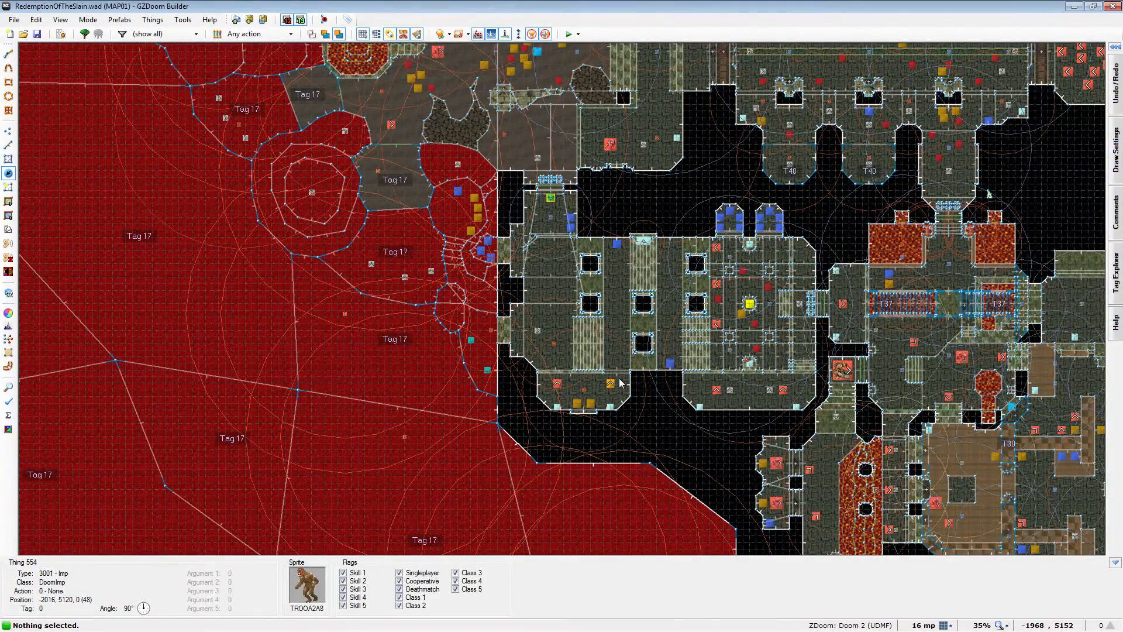
scroll(649, 364, down, 1)
key(q)
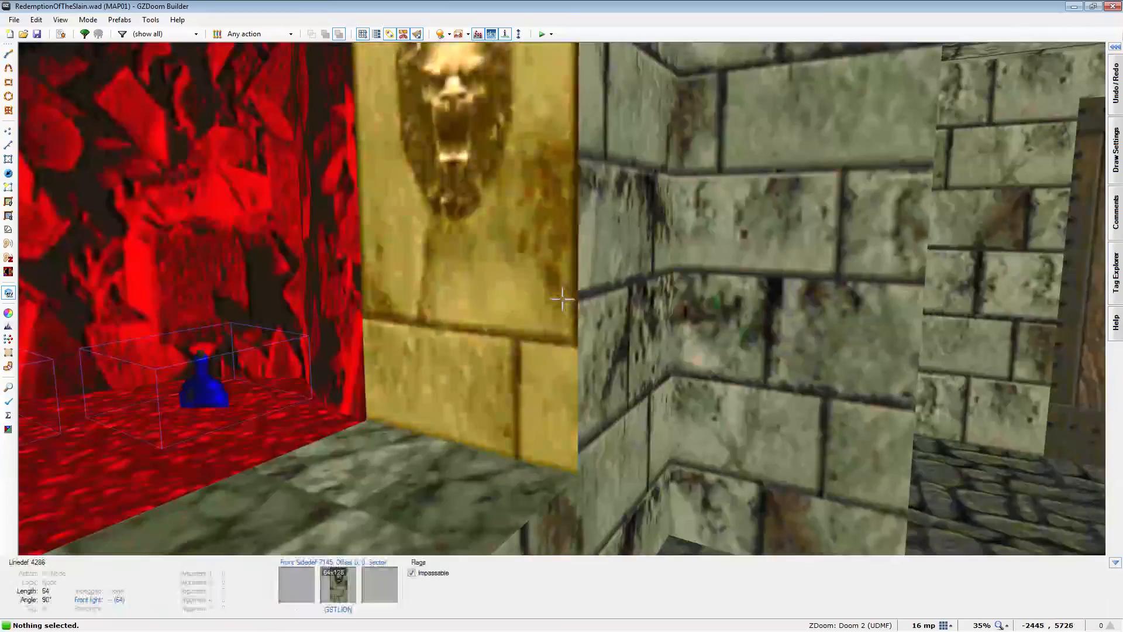
key(e)
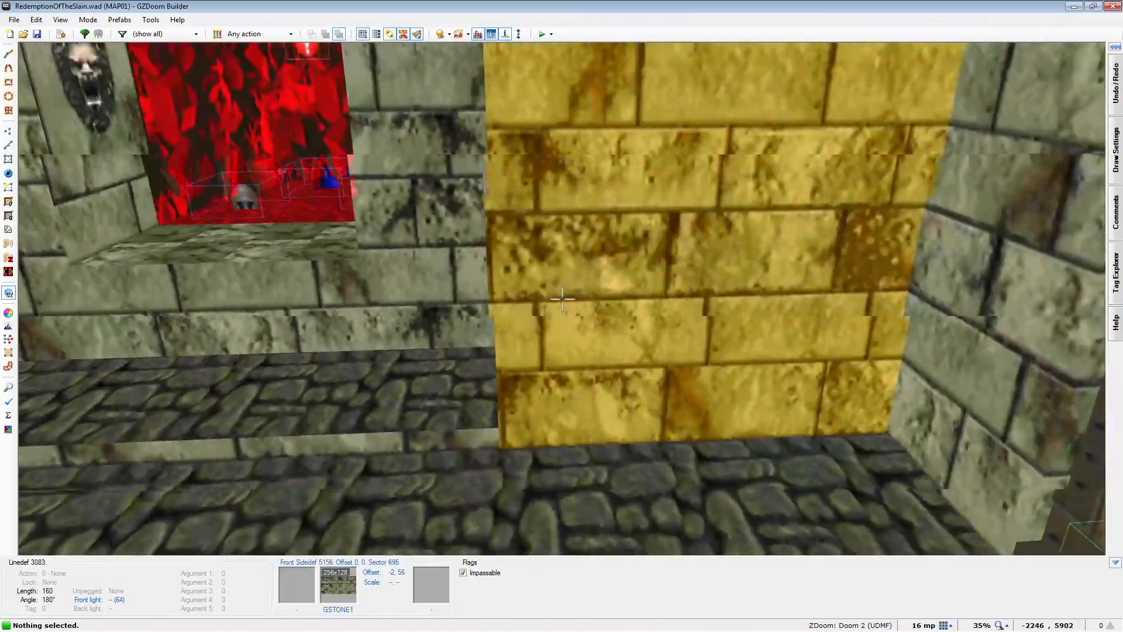
key(e)
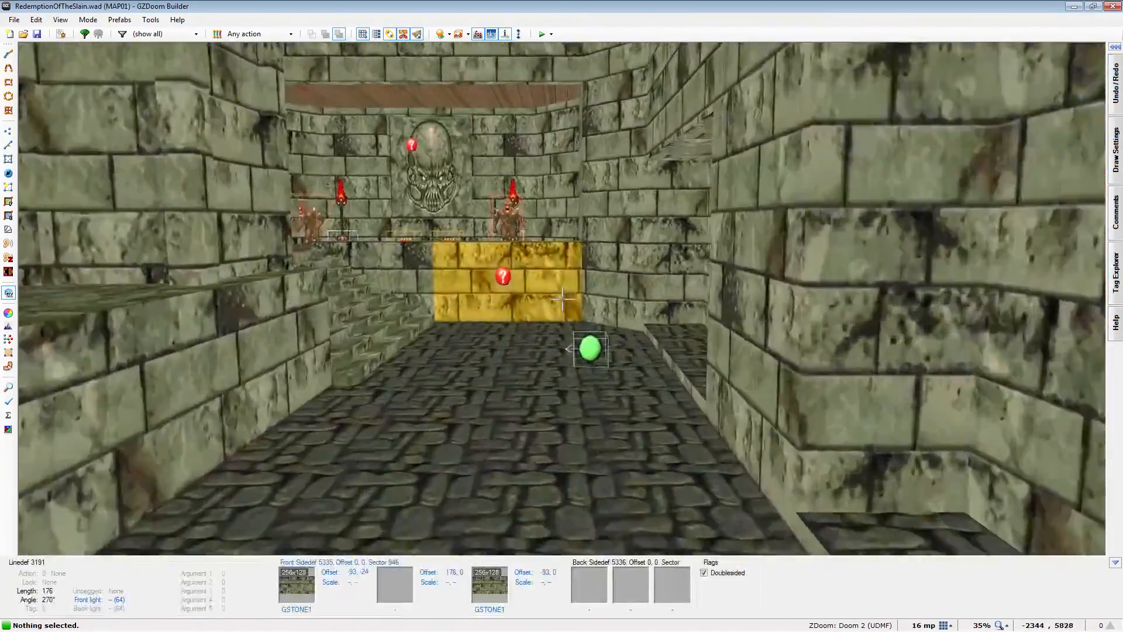
key(e)
key(f)
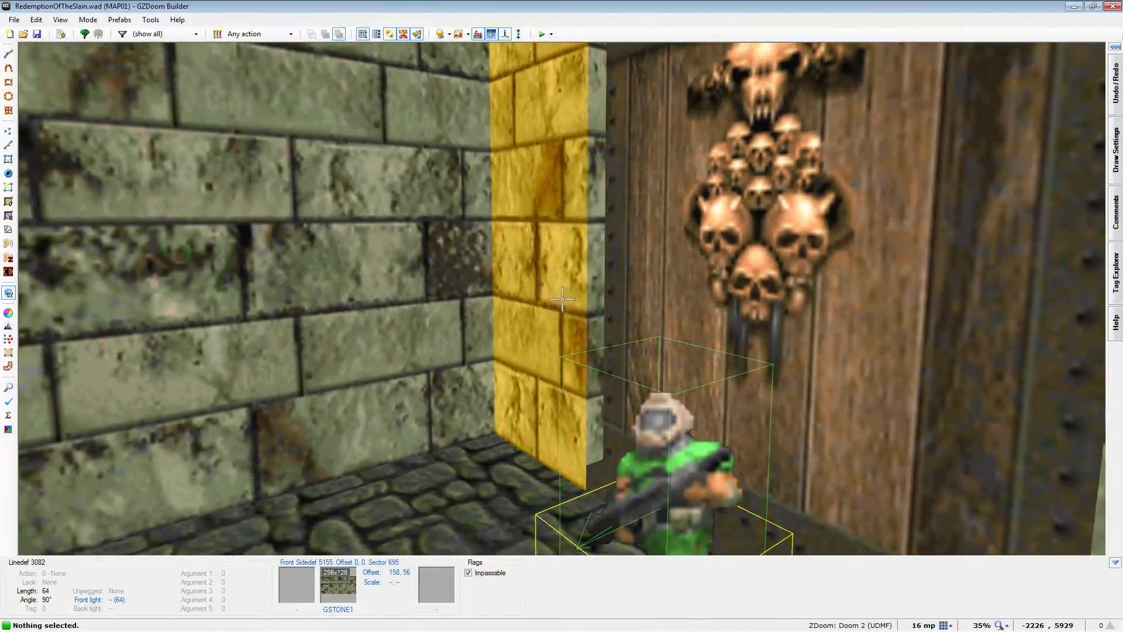
key(f)
key(e)
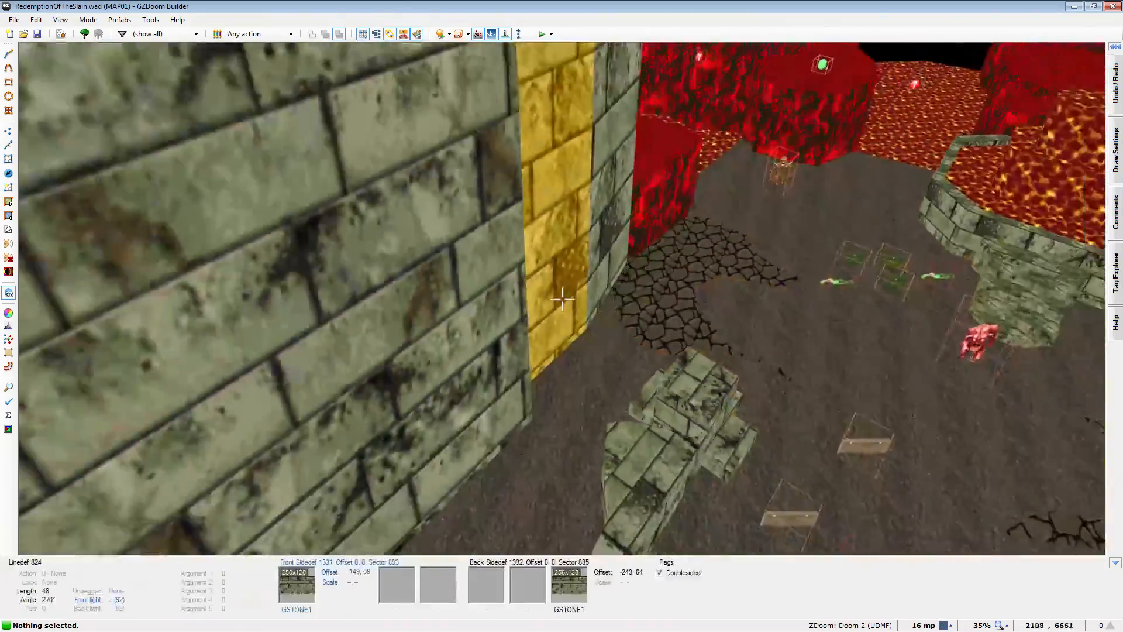
key(f)
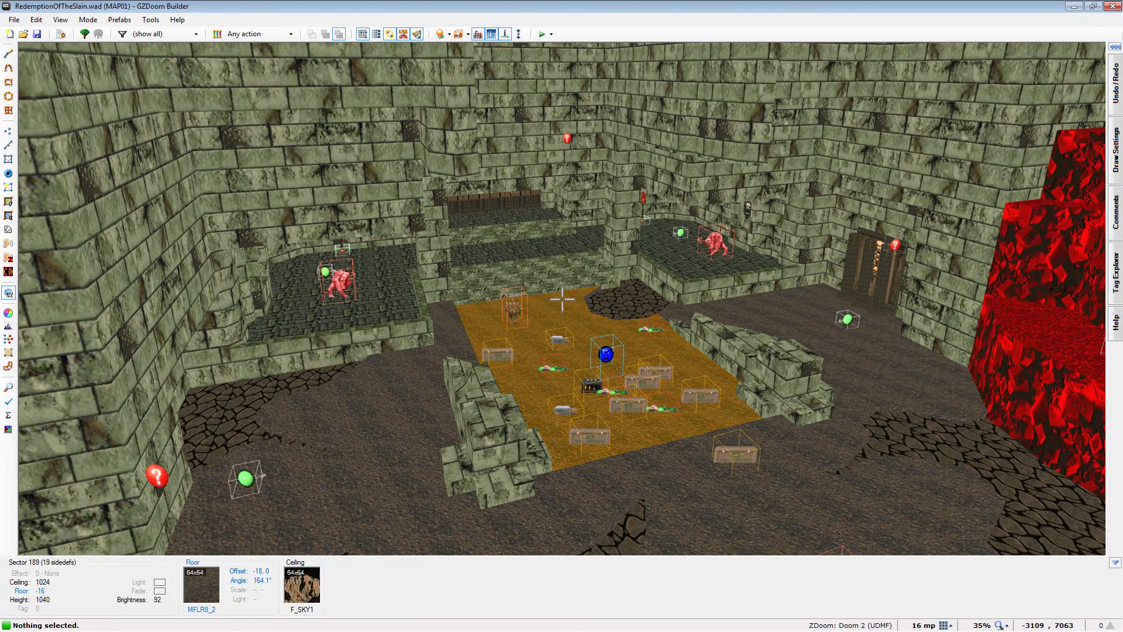
key(w)
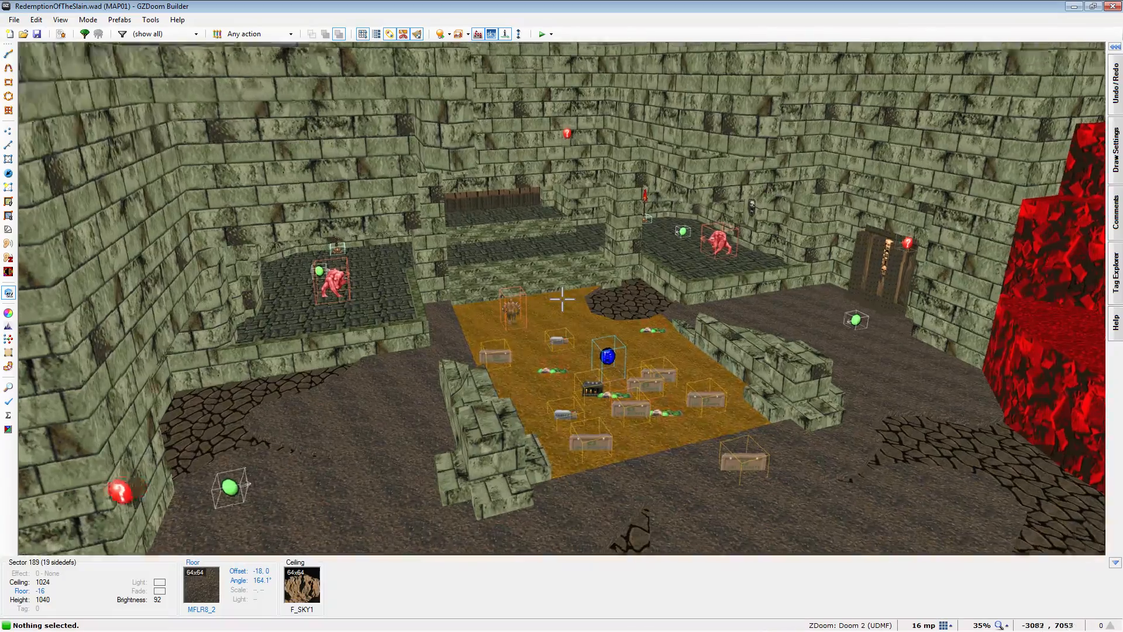
key(w)
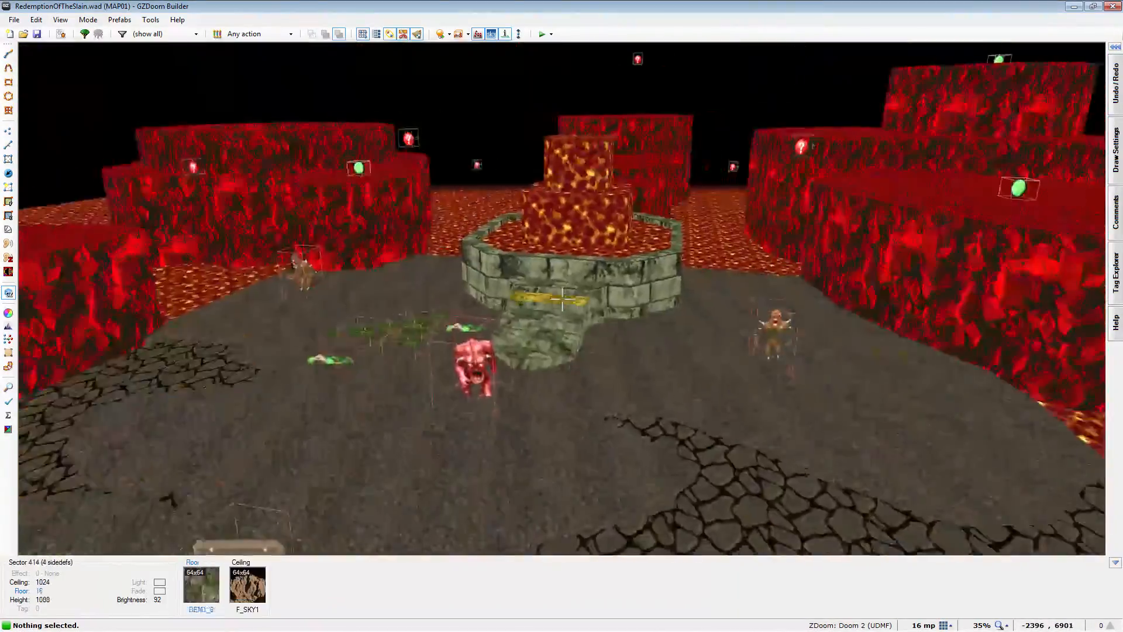
key(w)
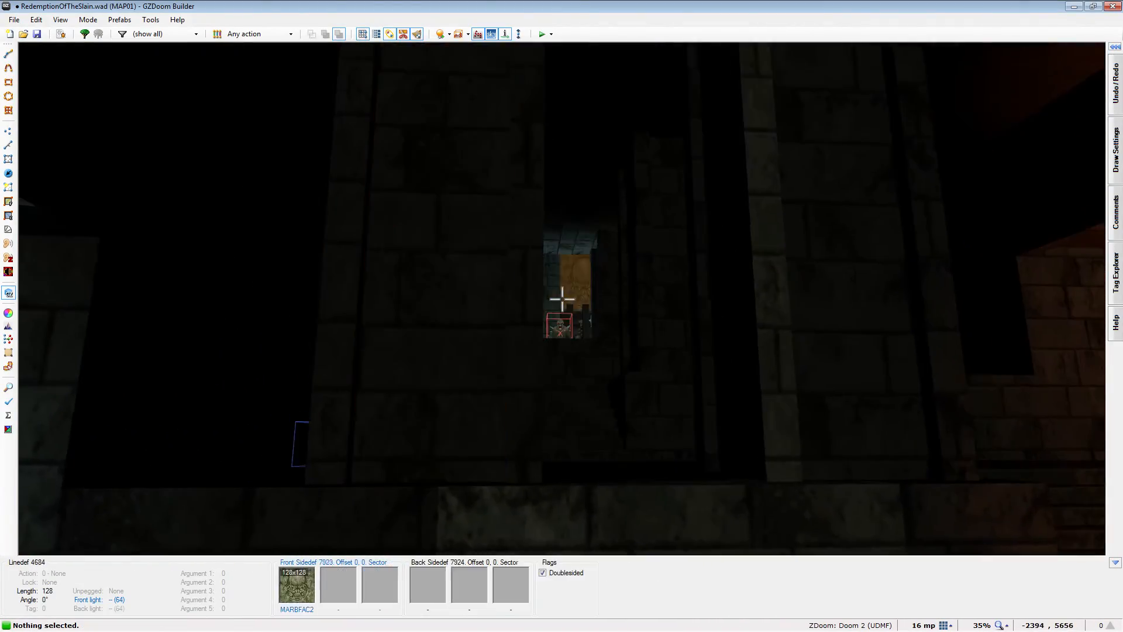
Examine the lighting of the dark stone hall in 3D, from the floor by the medikits to the staircase
key(e)
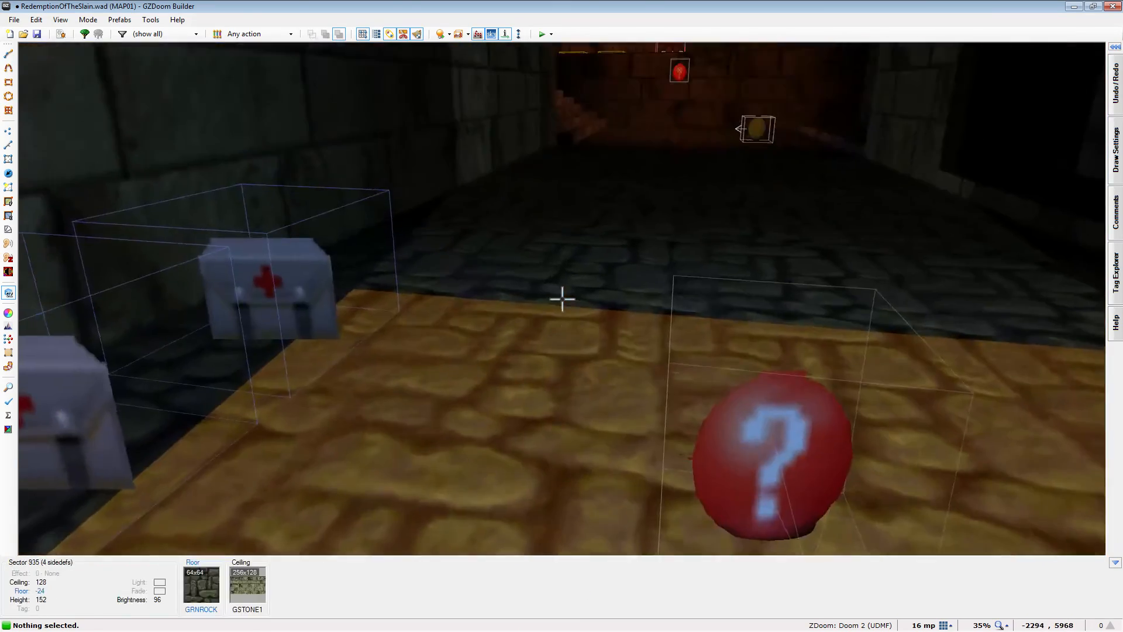
key(f)
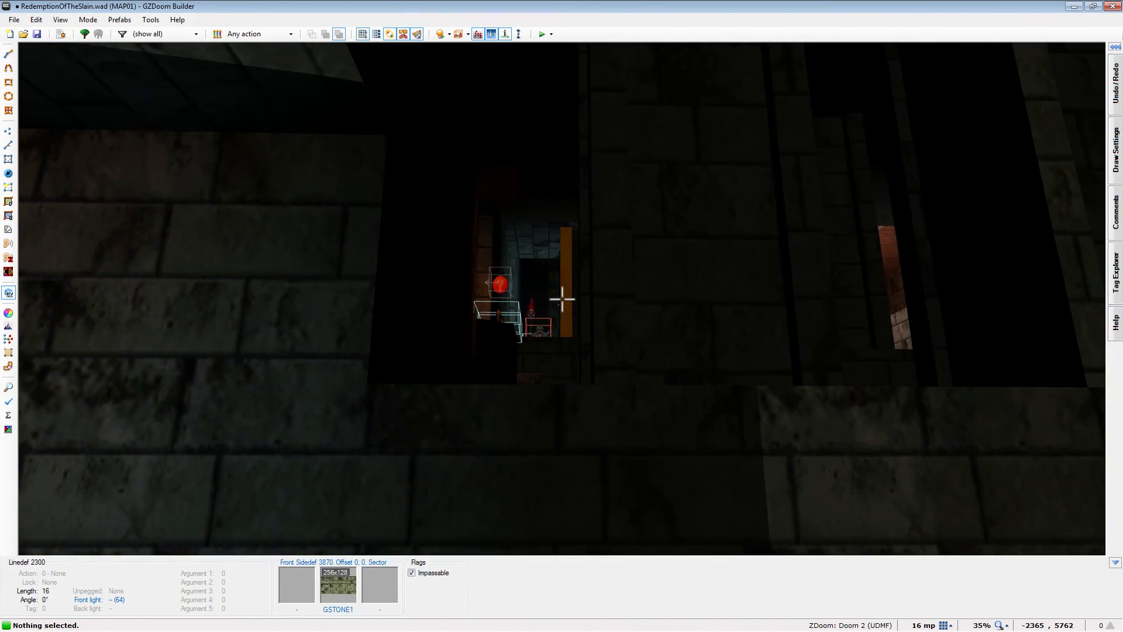
key(d)
key(e)
key(f)
key(s)
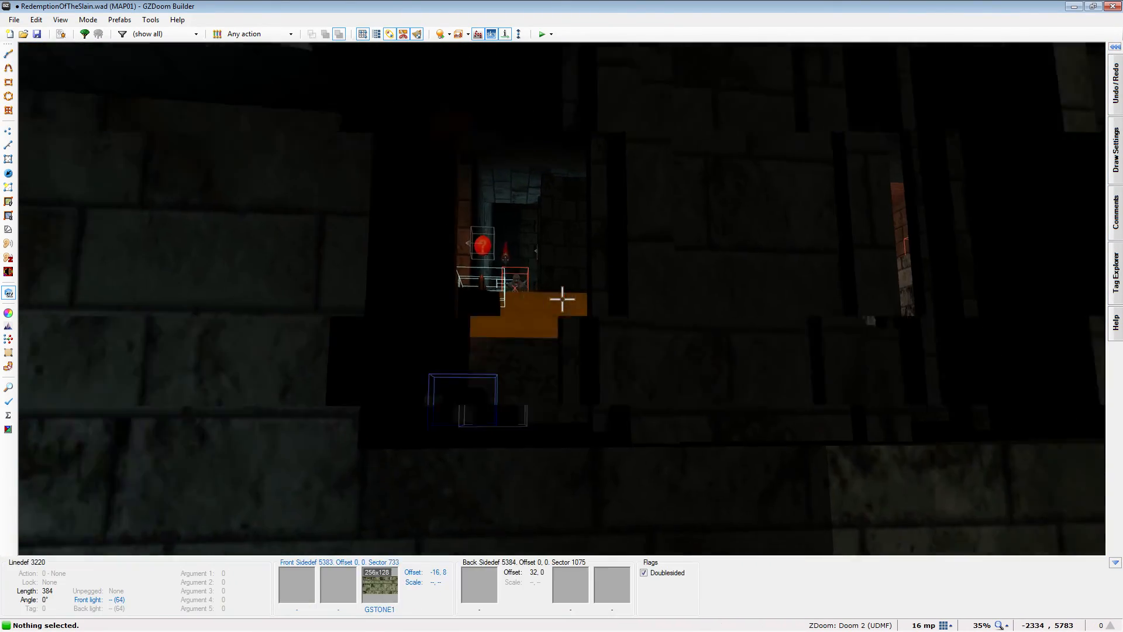
key(s)
key(f)
key(d)
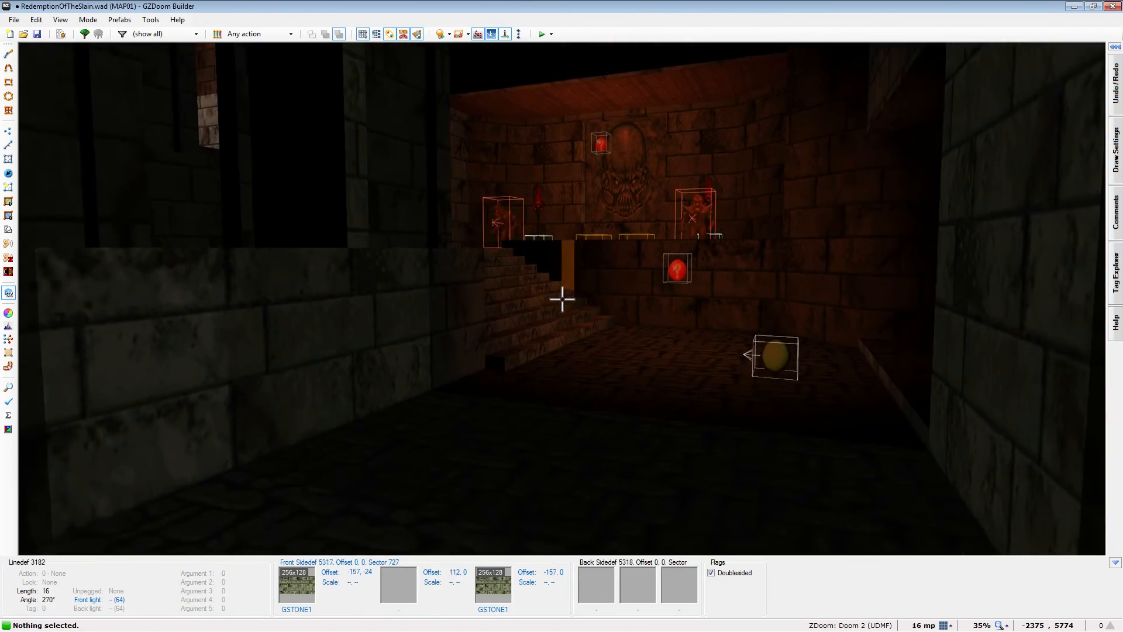
Examine the red-lit raised platform with its imps, torches and MARBFAC2 face wall in the 3D view
key(e)
key(f)
key(f)
key(e)
key(d)
key(d)
key(e)
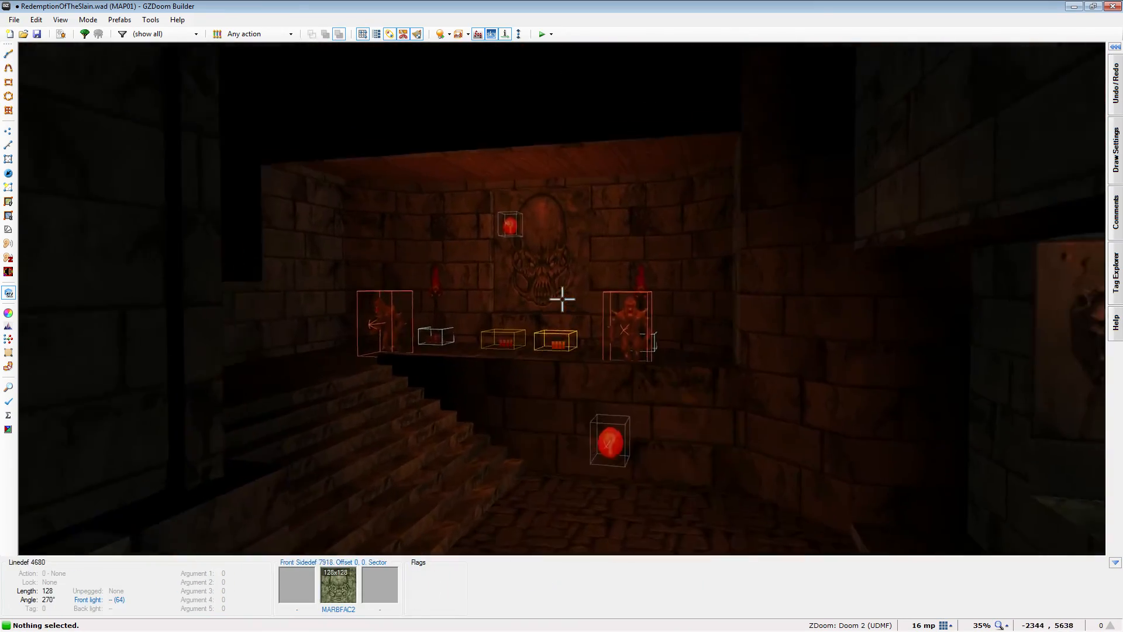
key(d)
key(e)
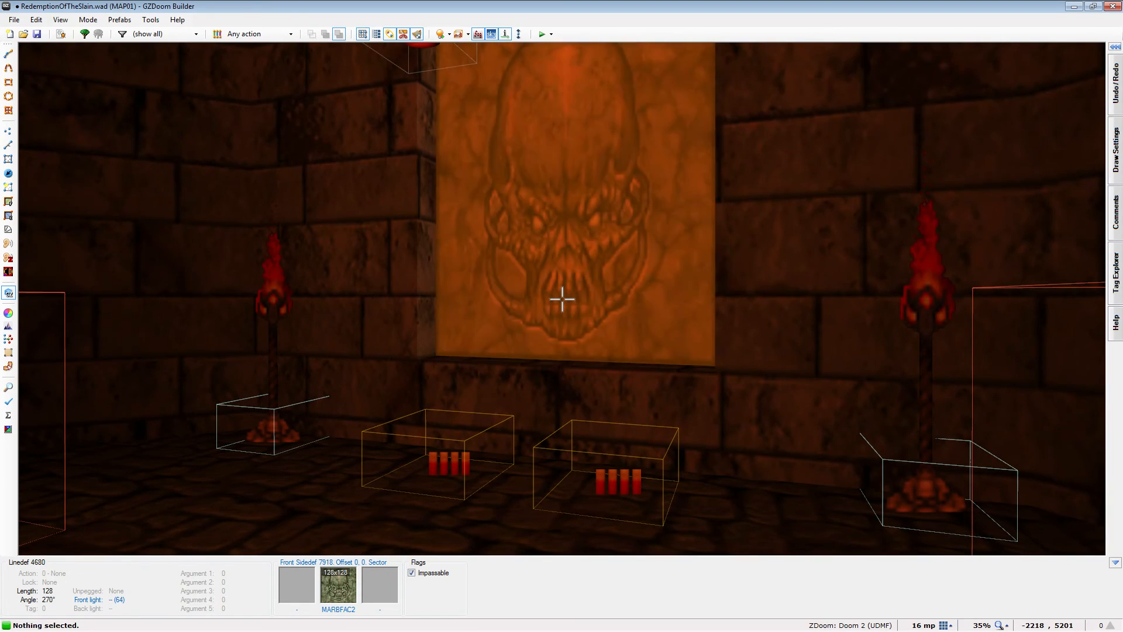
key(d)
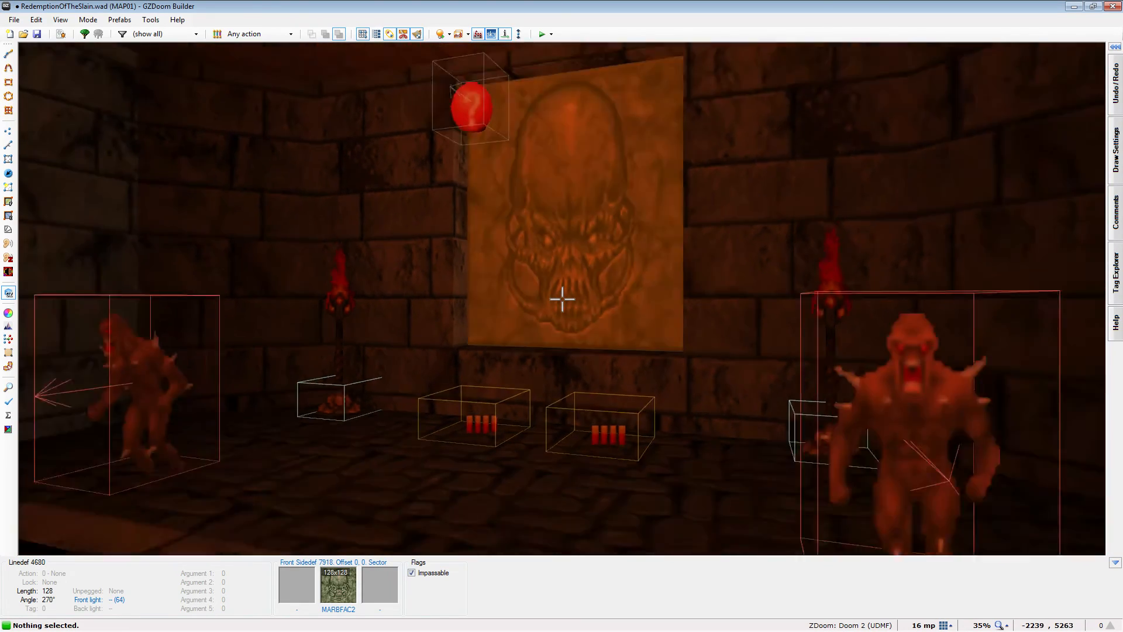
Set the height of the red marker thing in front of the carved face wall to 24
key(e)
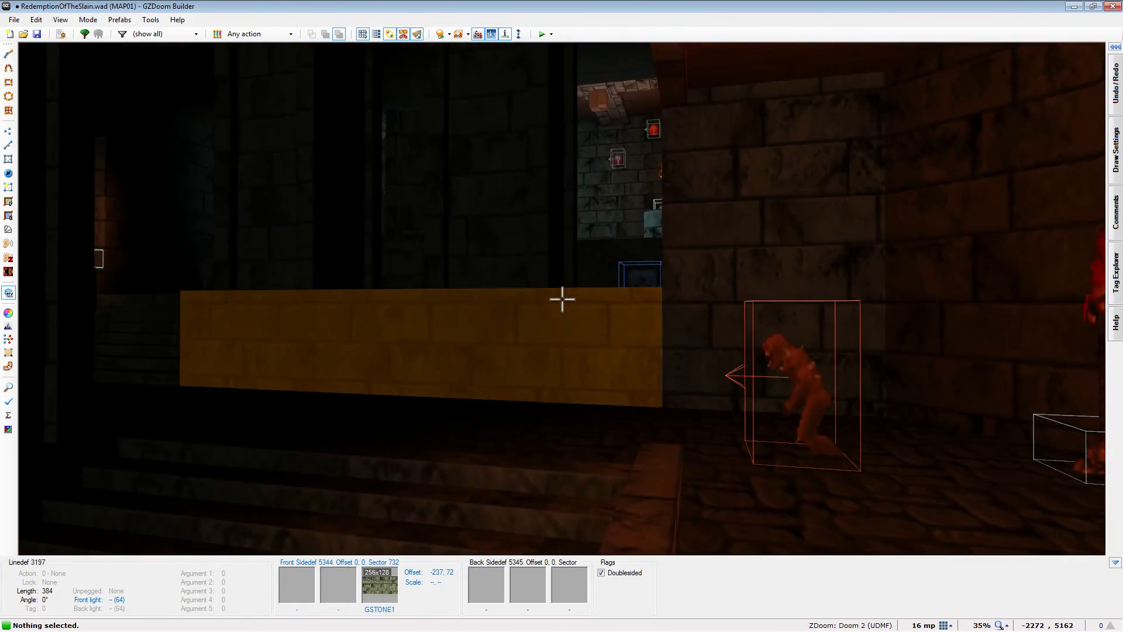
key(e)
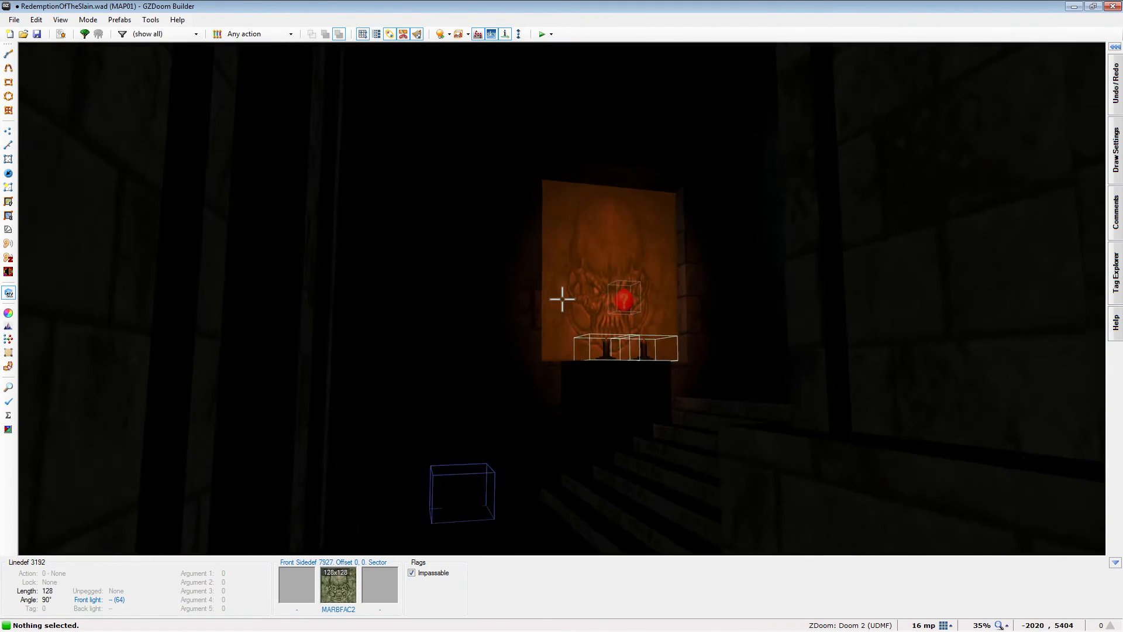
scroll(562, 298, up, 1)
scroll(562, 299, down, 1)
Examine the lit hall again in 3D, checking the windows, medikit corner, skull door and raised imp platform
key(d)
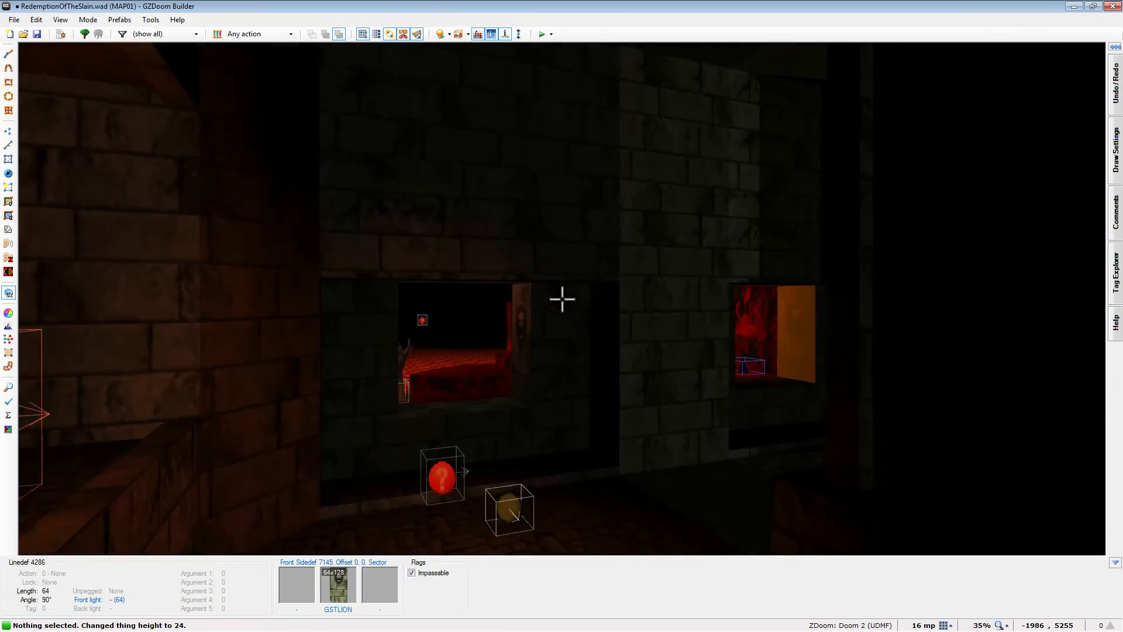
key(e)
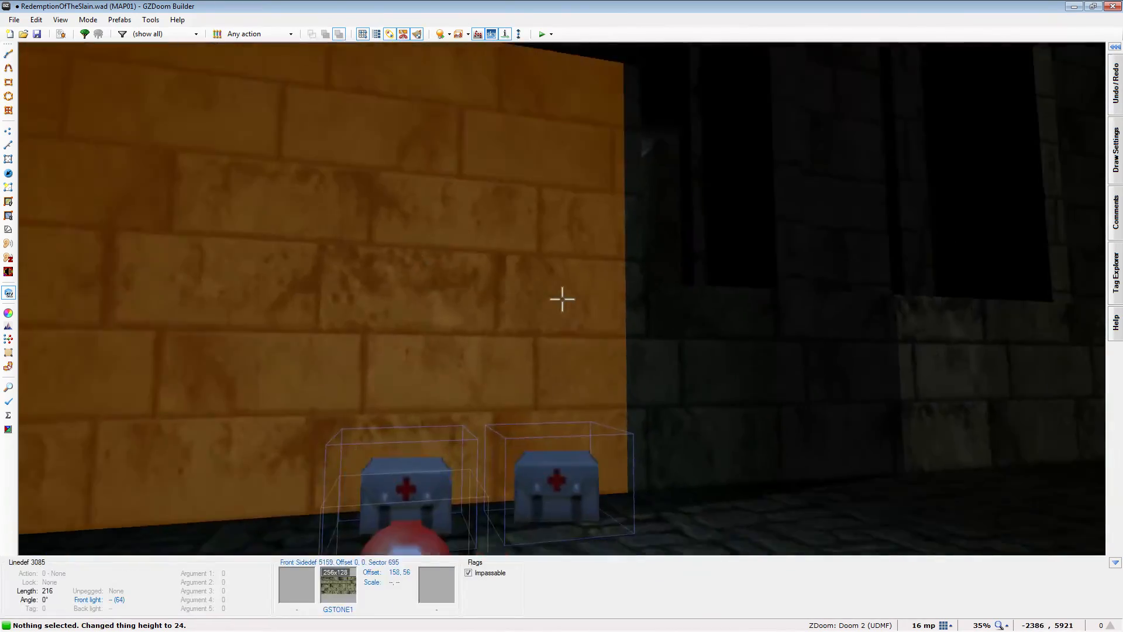
key(d)
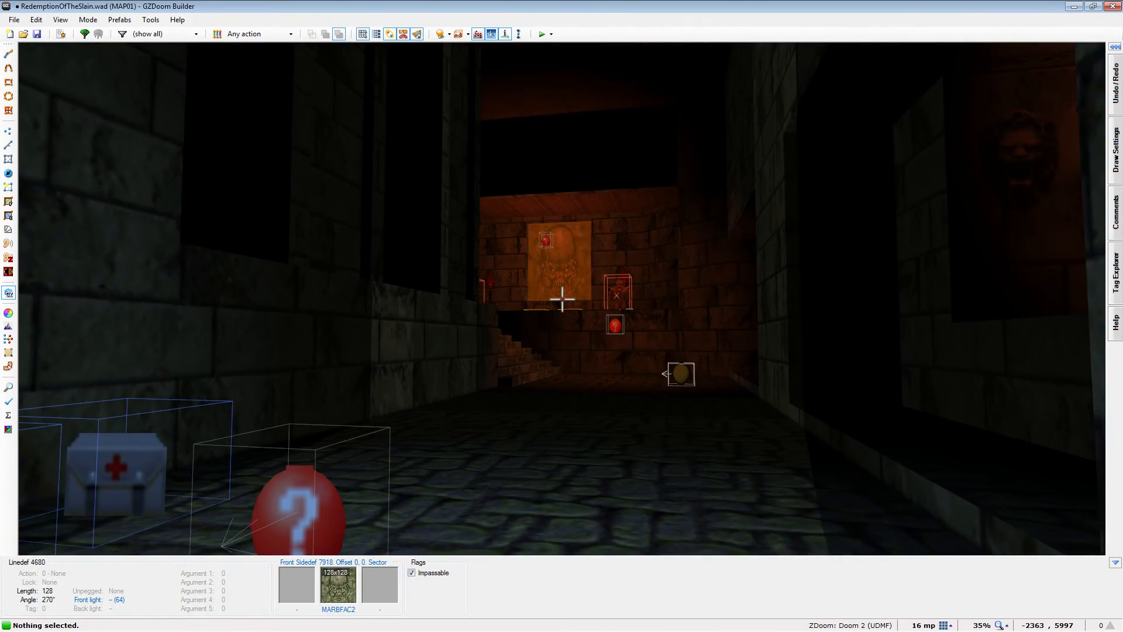
key(d)
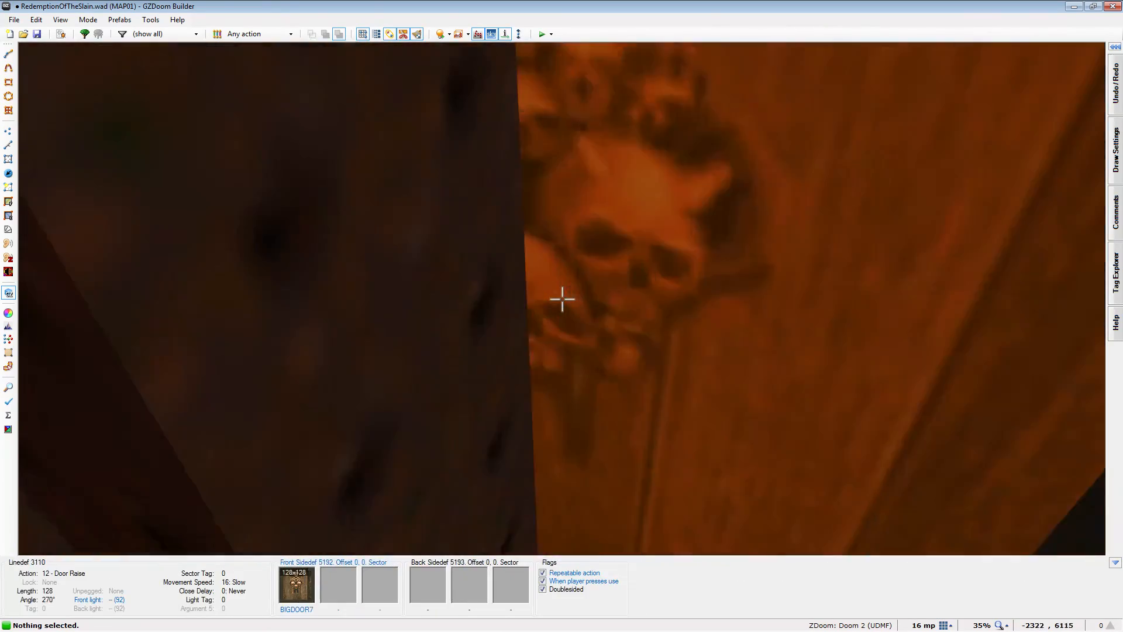
key(e)
key(w)
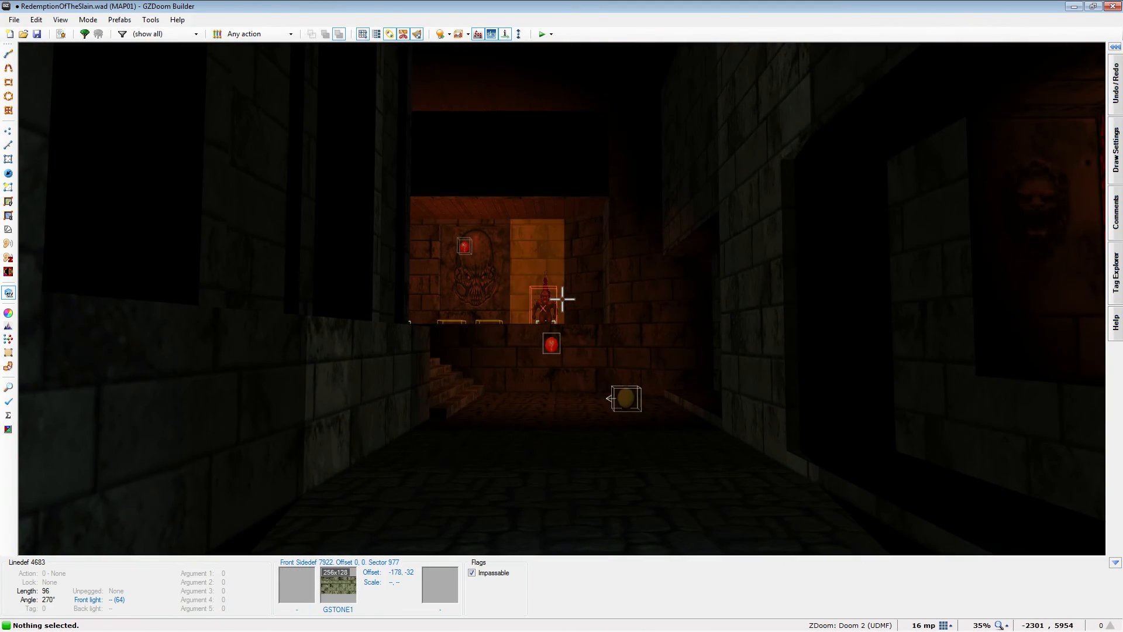
key(w)
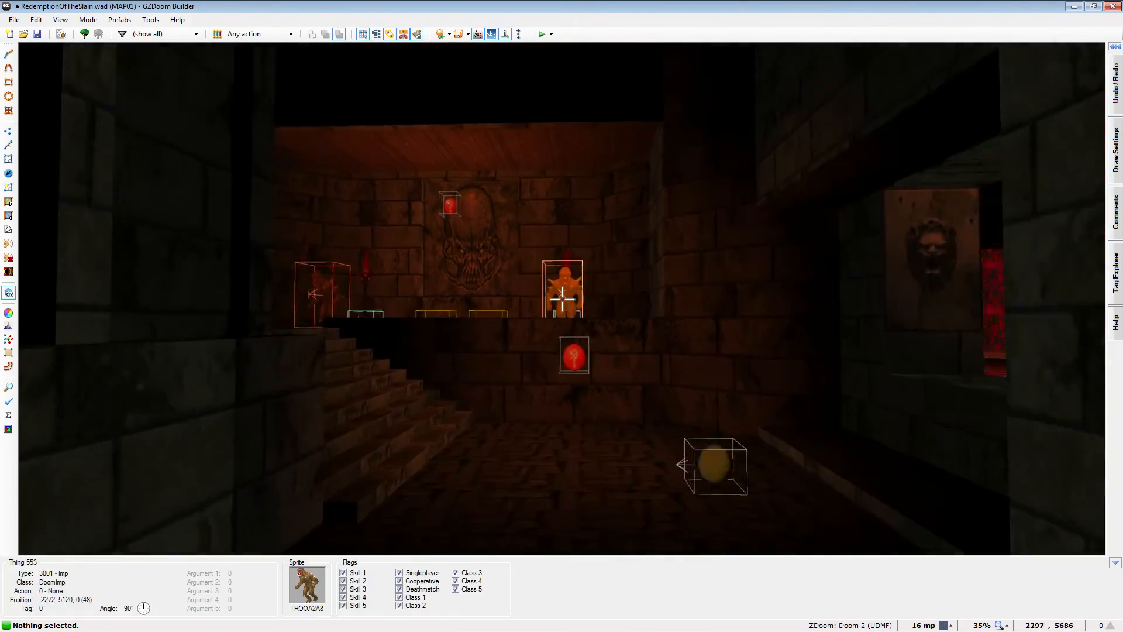
key(s)
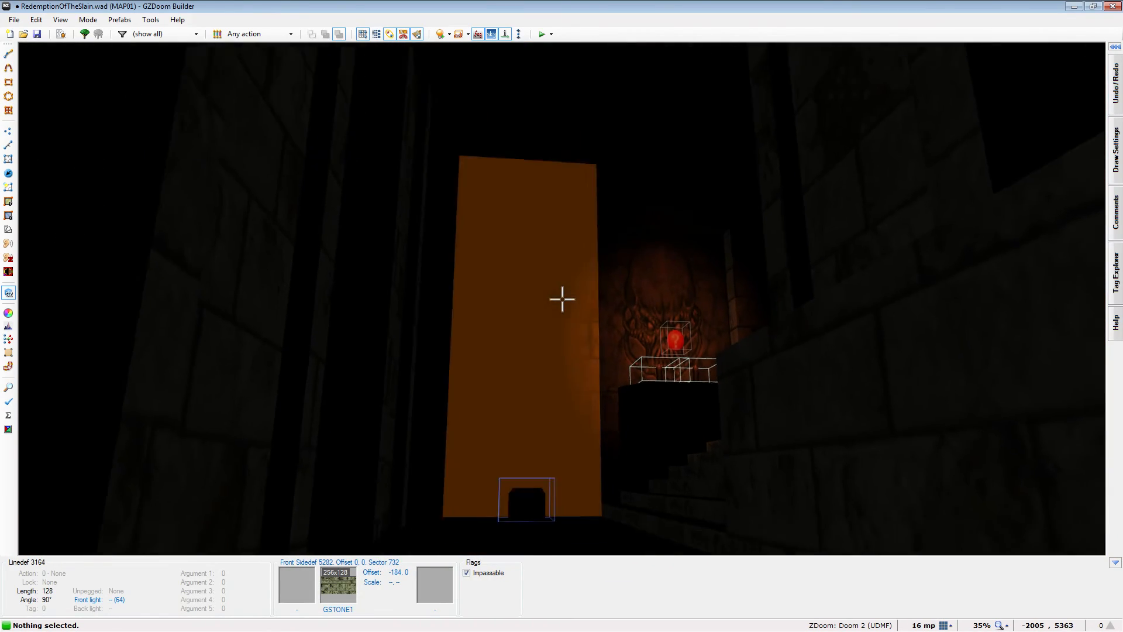
Examine the dark hall in 3D, from the staircase and BIGDOOR7 skull door to the red rock window alcove holding the helmet and health bonuses
key(w)
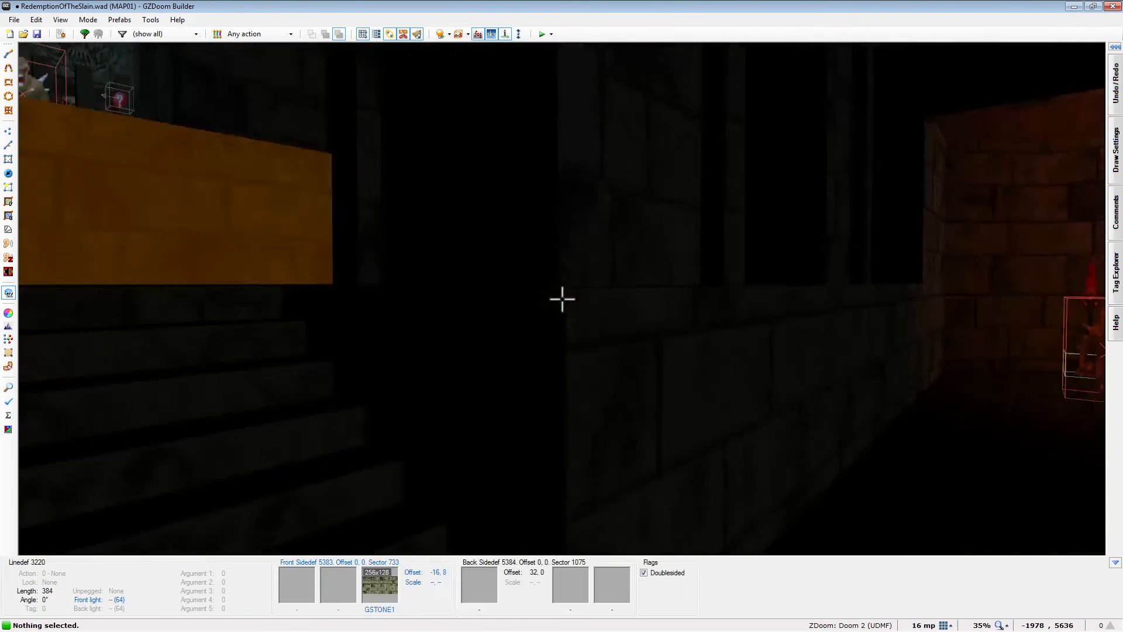
key(w)
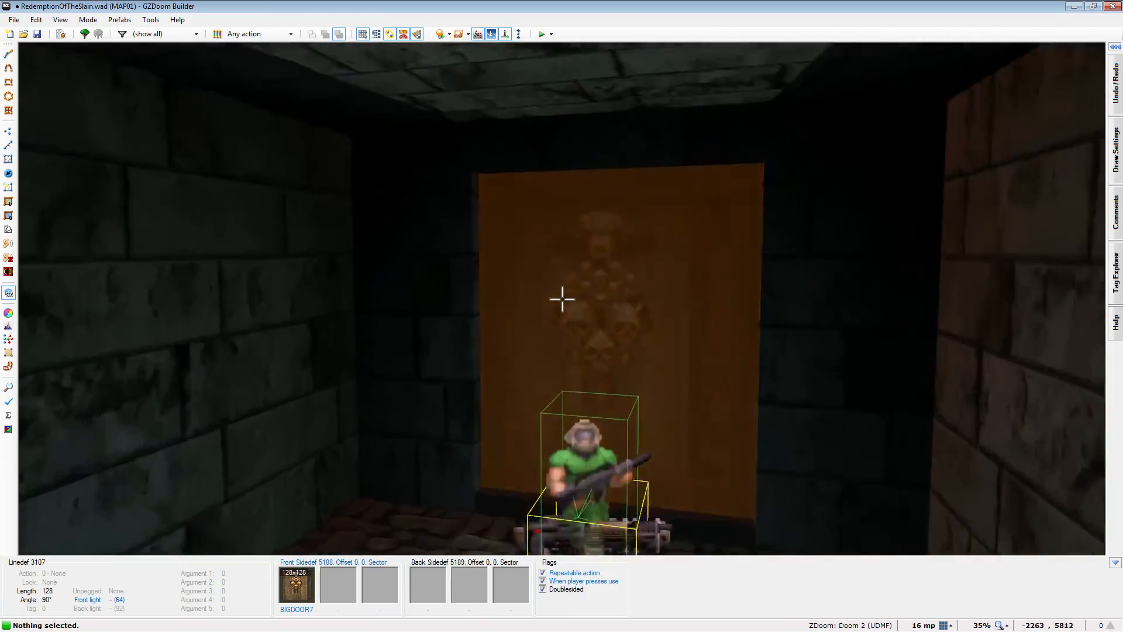
key(d)
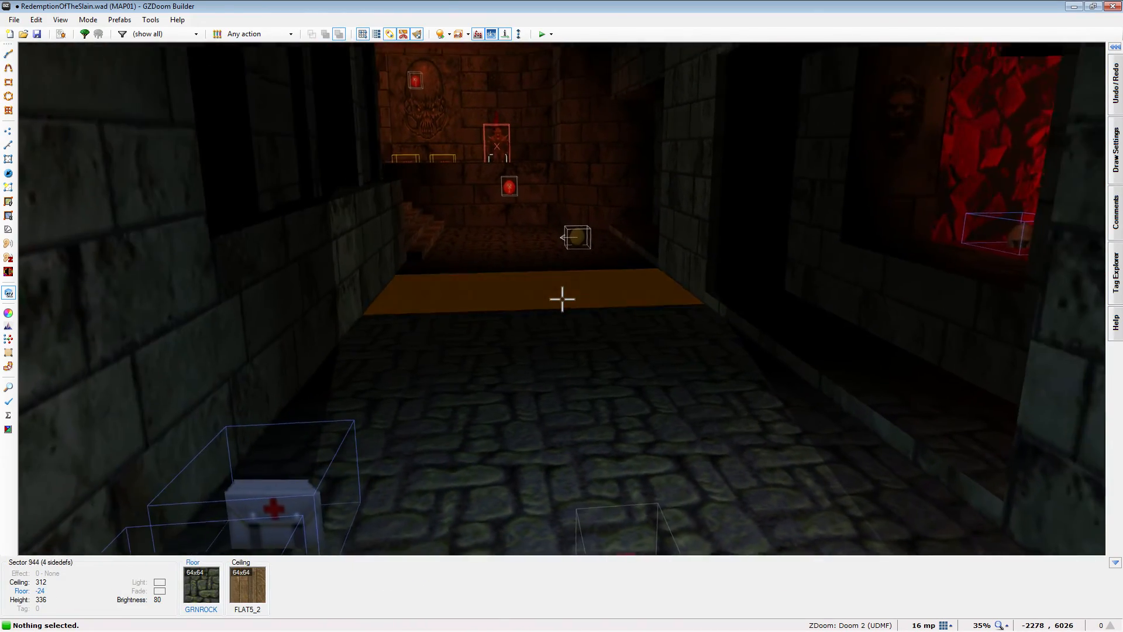
key(w)
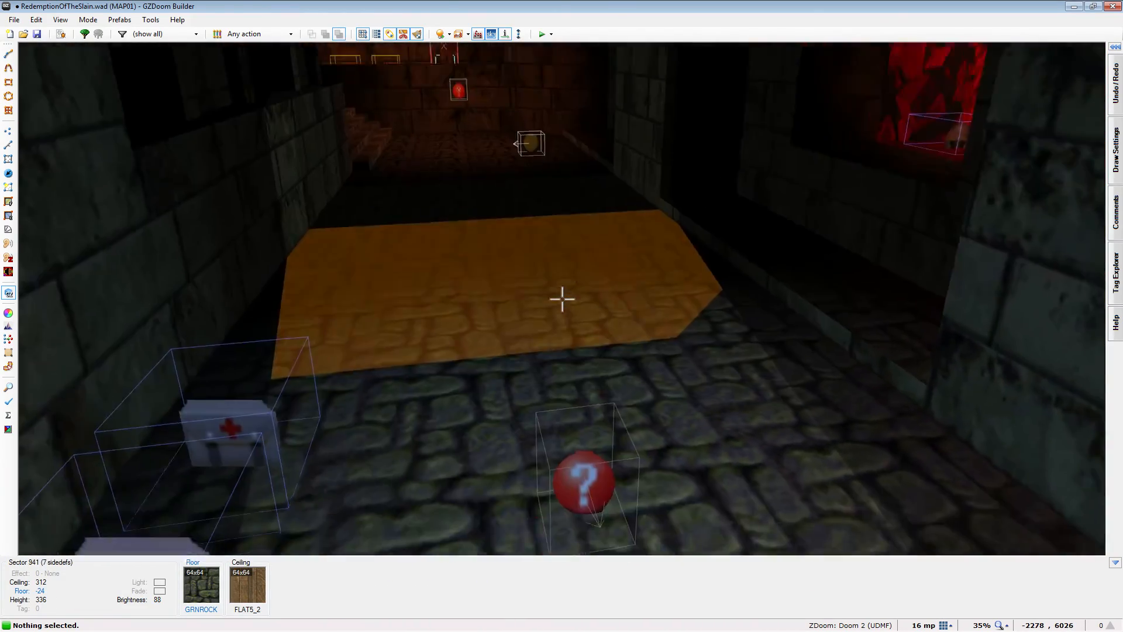
key(w)
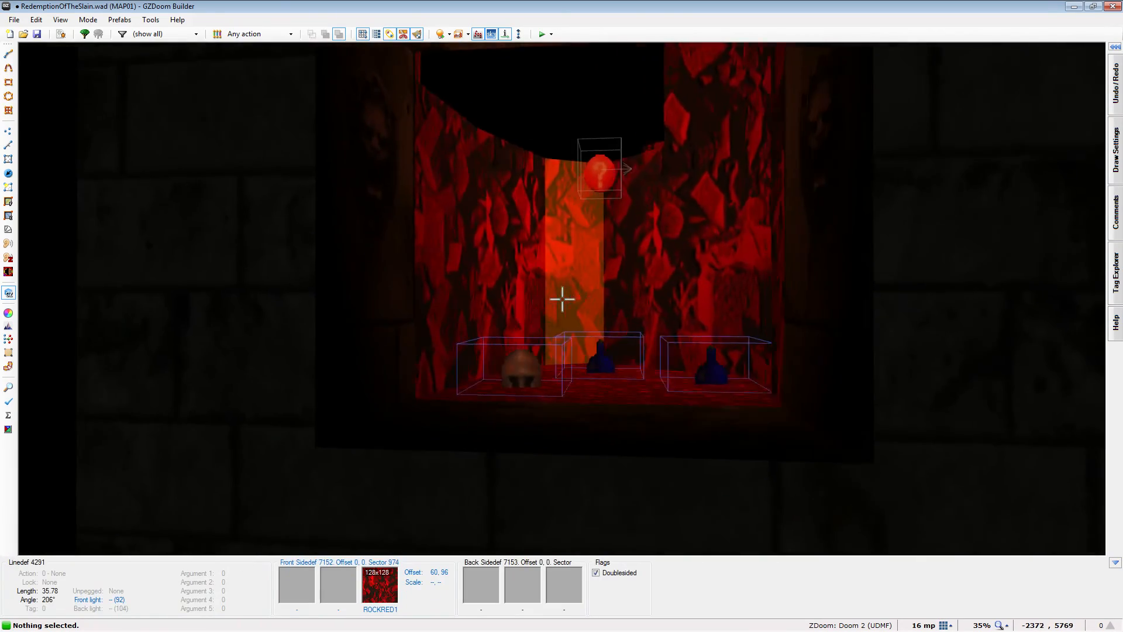
key(s)
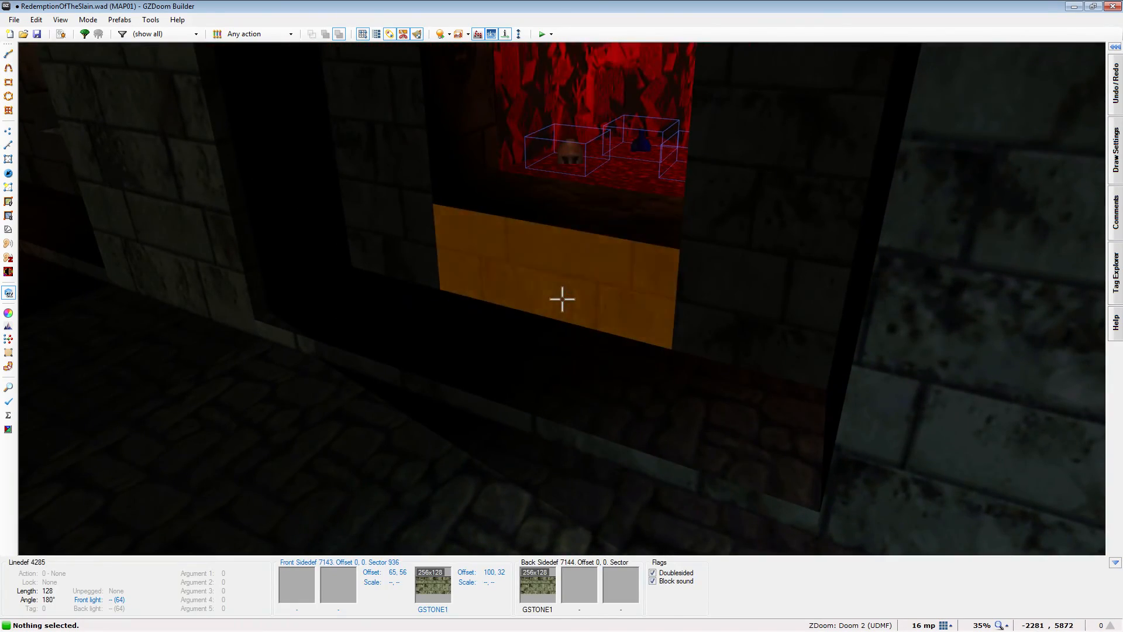
key(w)
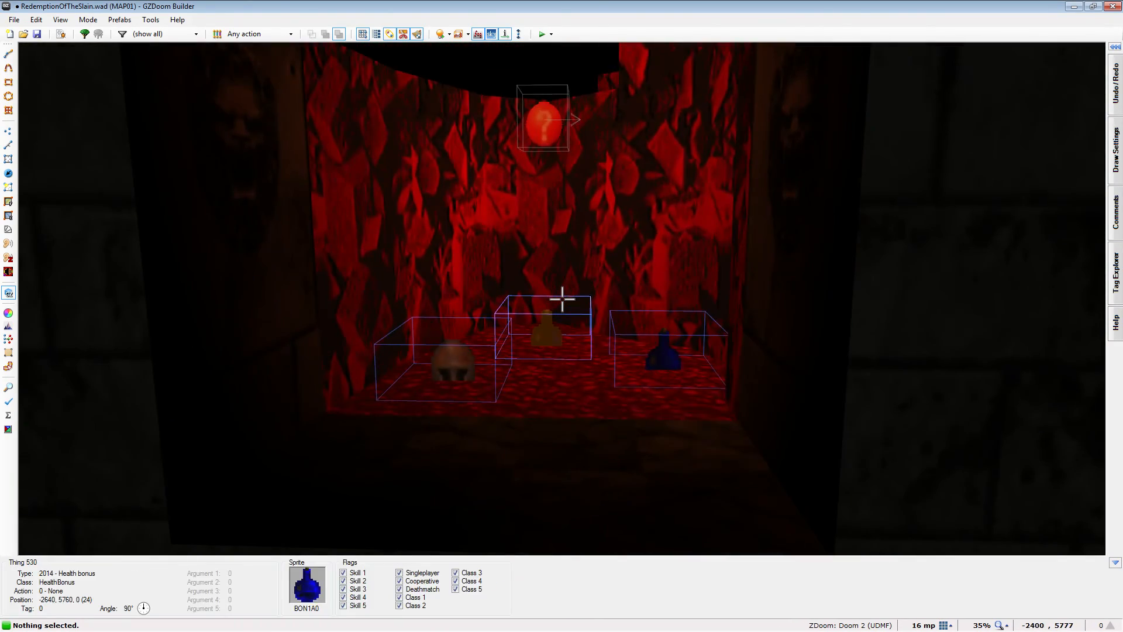
key(s)
key(w)
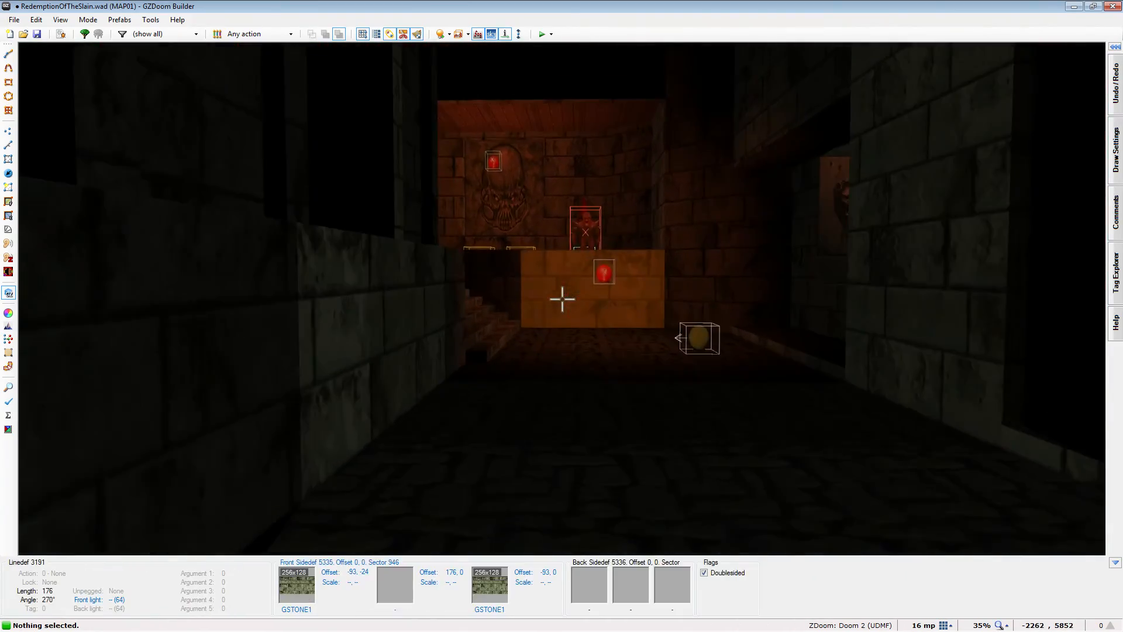
key(w)
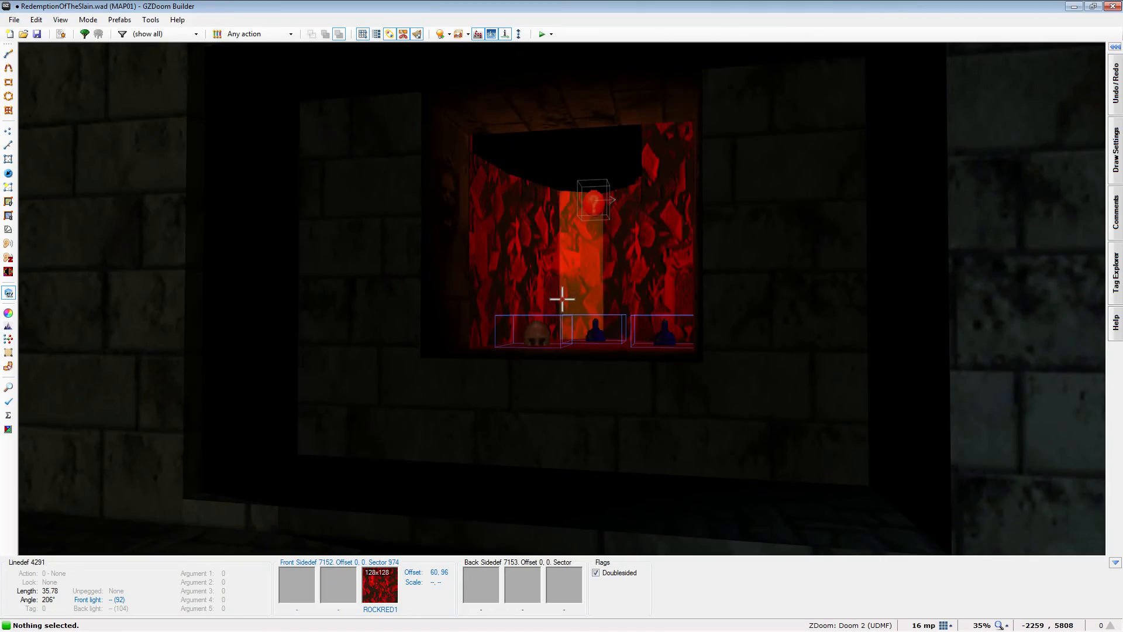
key(w)
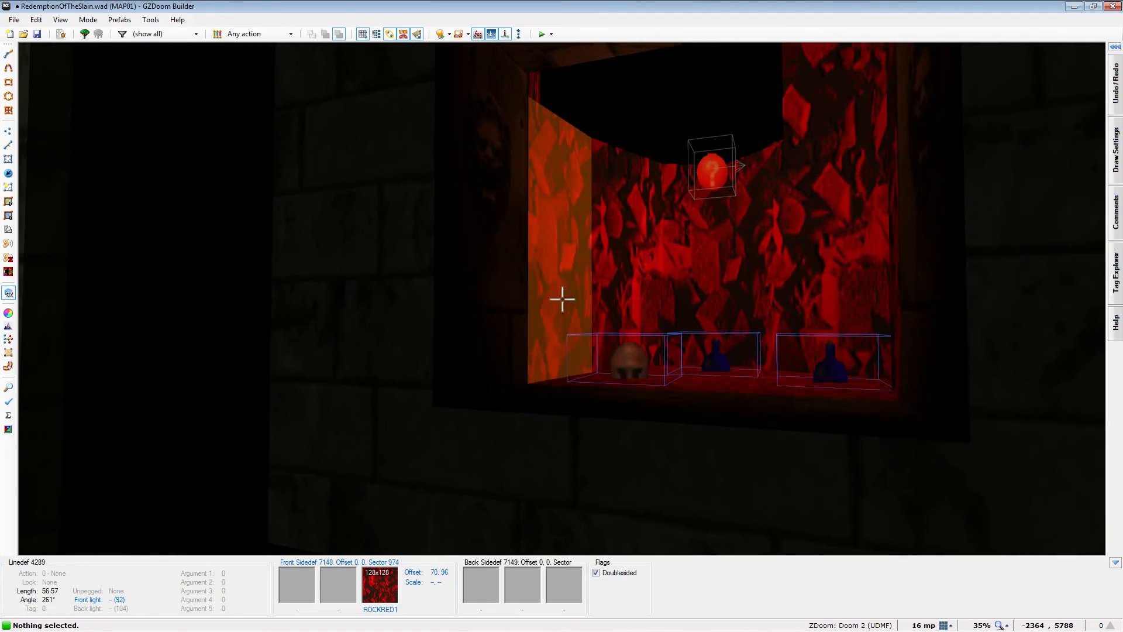
Auto-align the ROCKRED1 textures on the red rock walls outside the hall in both X and Y
key(w)
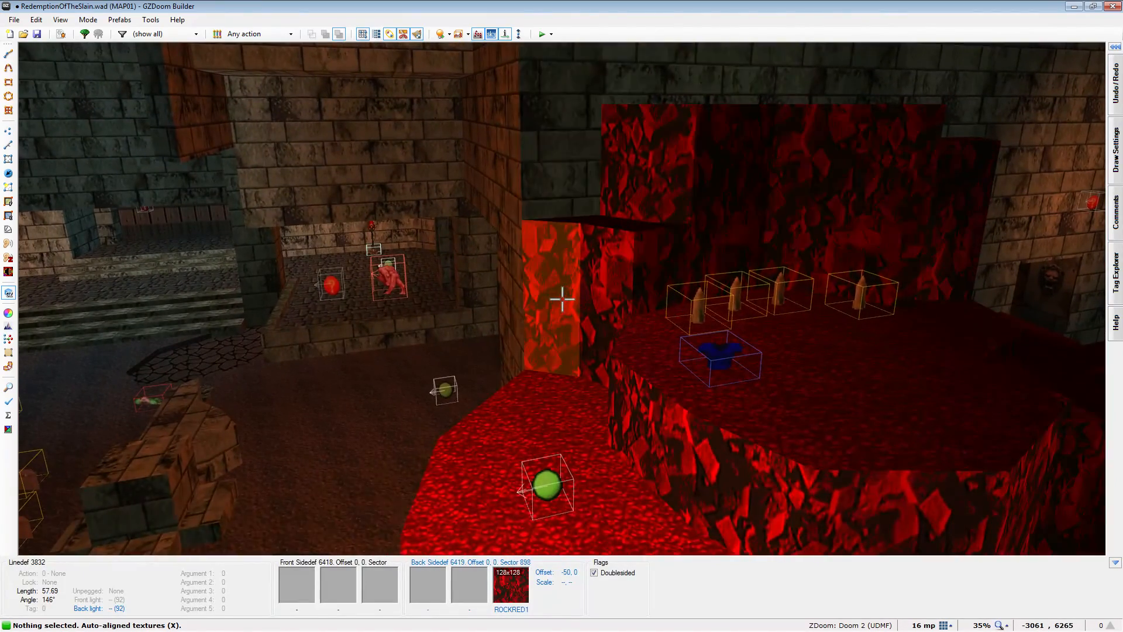
key(w)
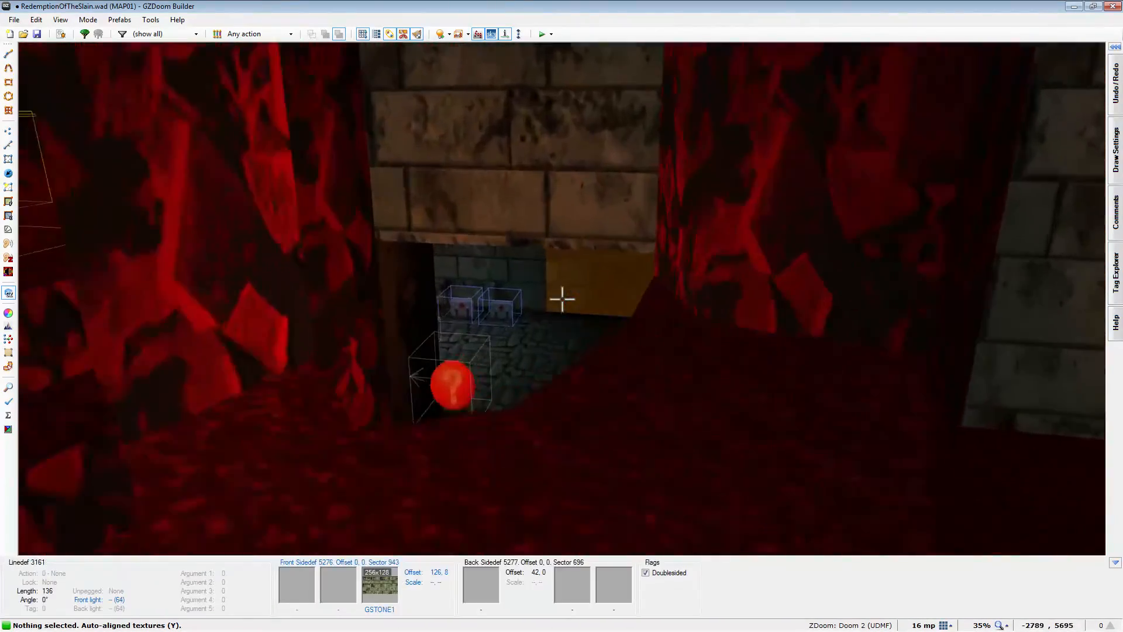
Examine the red rock alcove through the hall window in 3D, checking its wall textures, sill and bonus items
key(w)
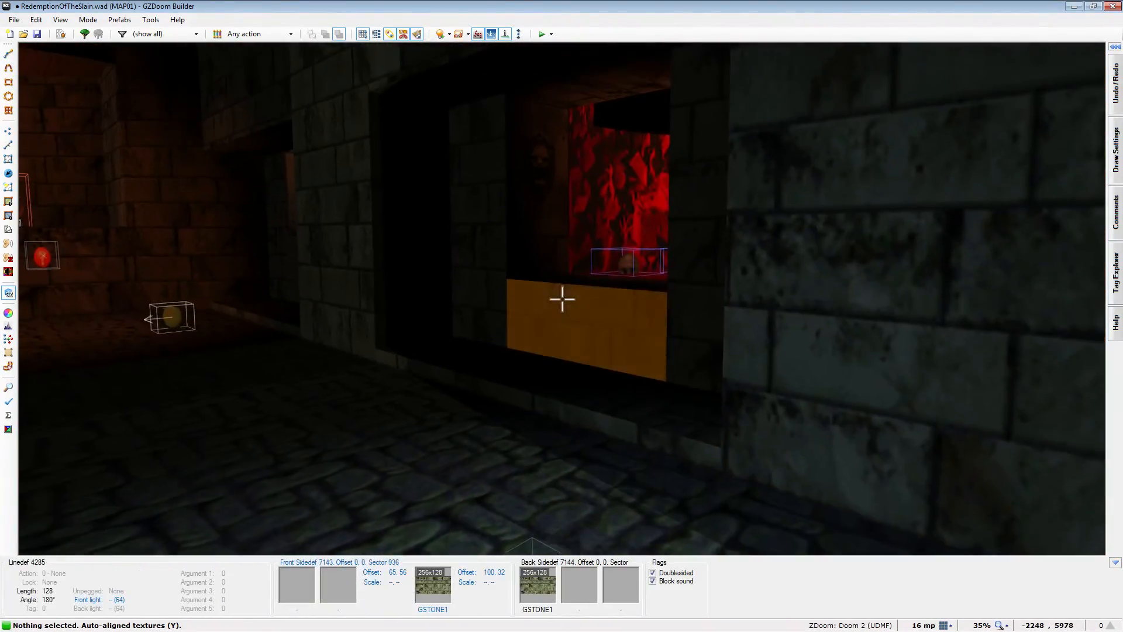
key(w)
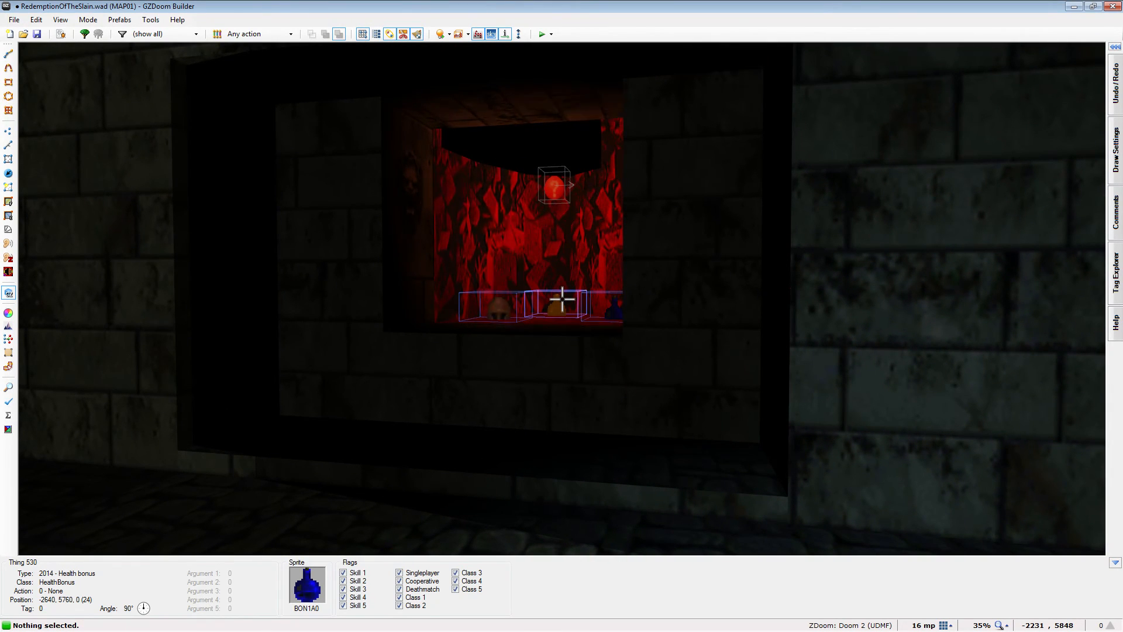
key(a)
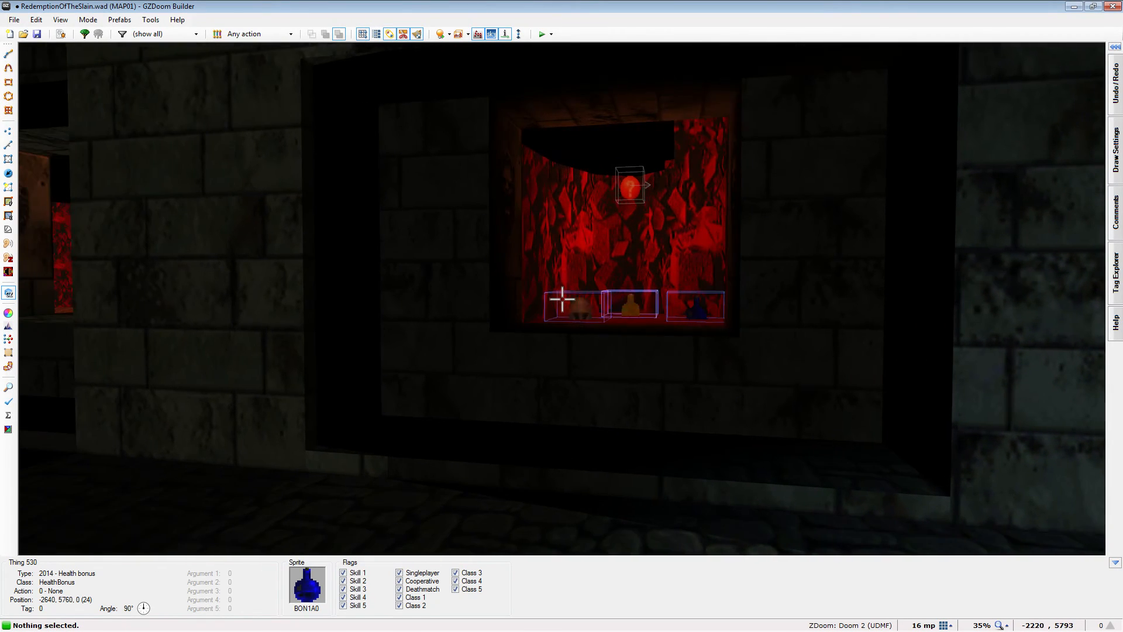
key(w)
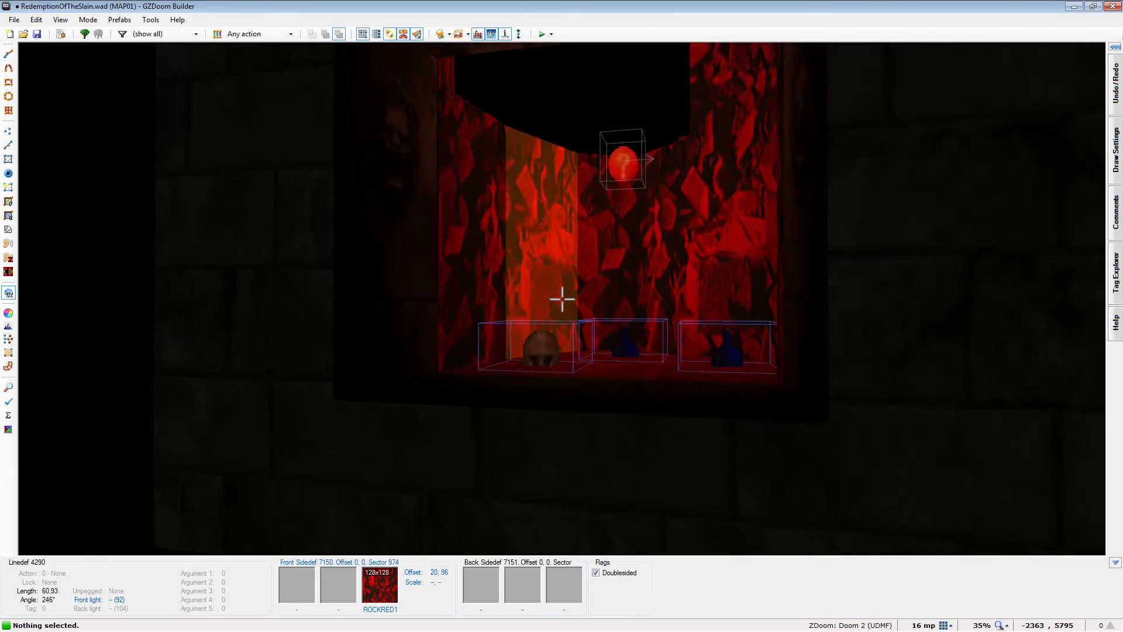
key(s)
key(a)
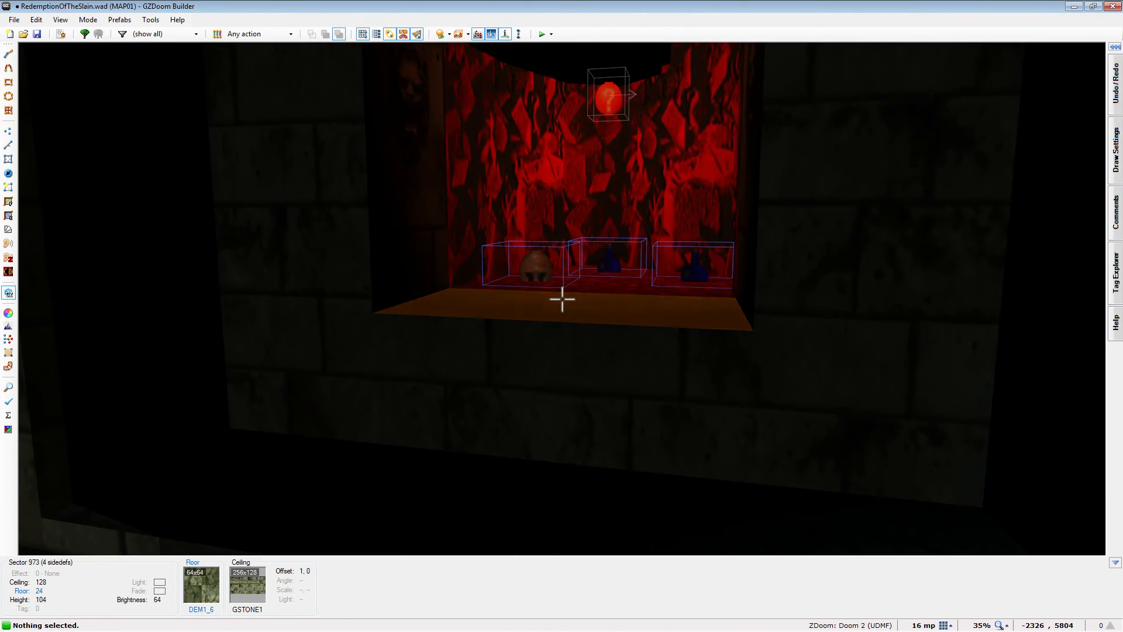
key(s)
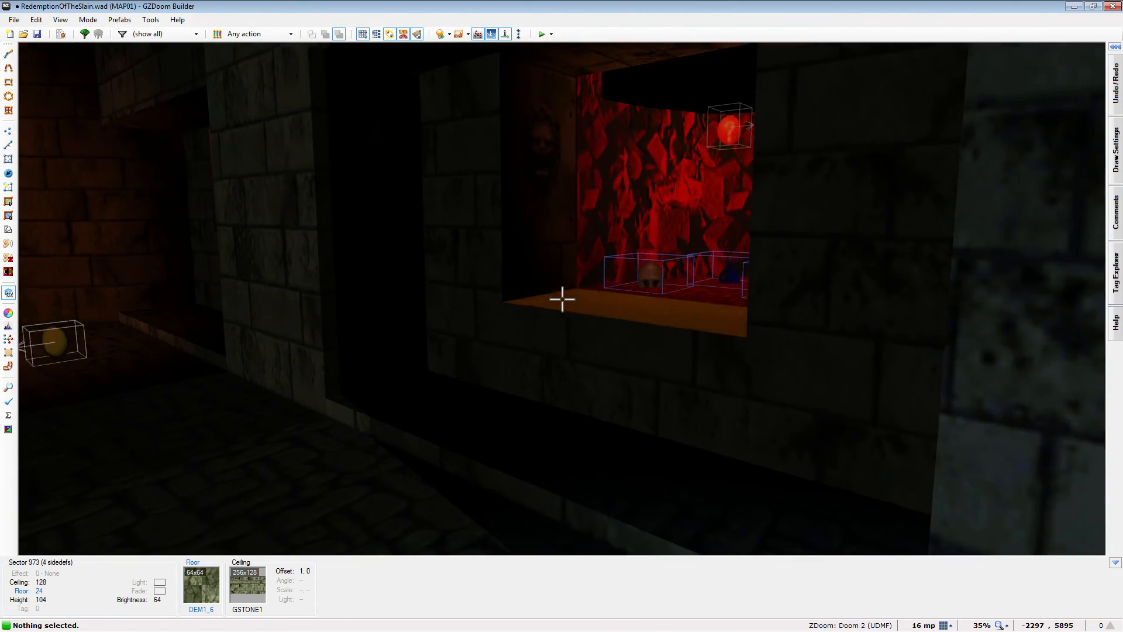
Examine the second hall window in 3D, checking the view over its sill to the dead tree, lava and red rock ledges
key(w)
key(a)
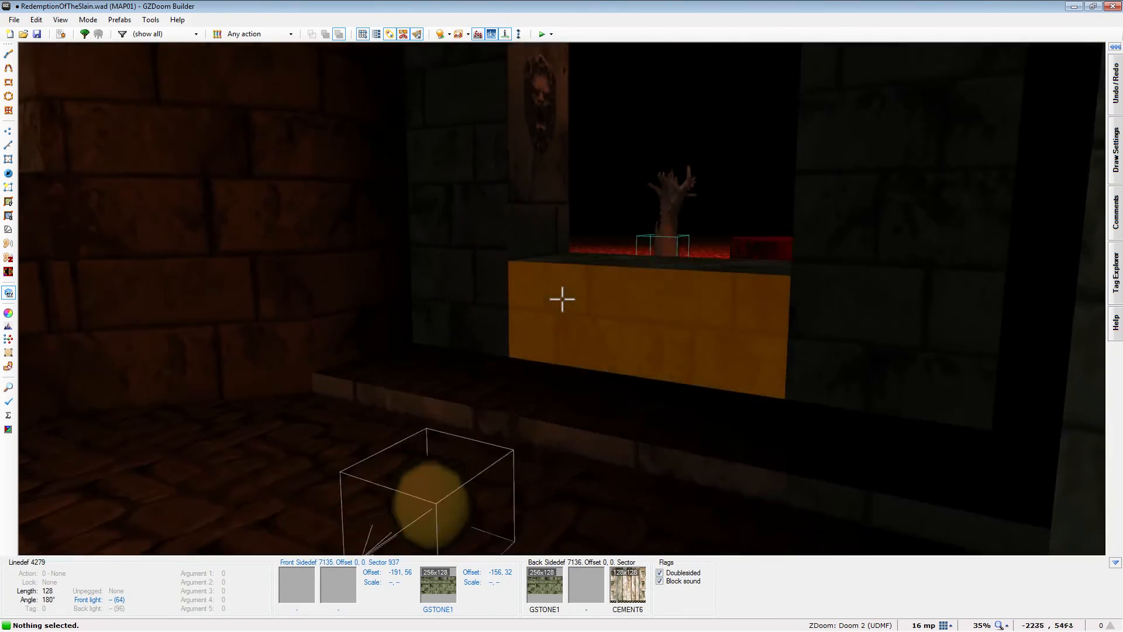
key(d)
key(a)
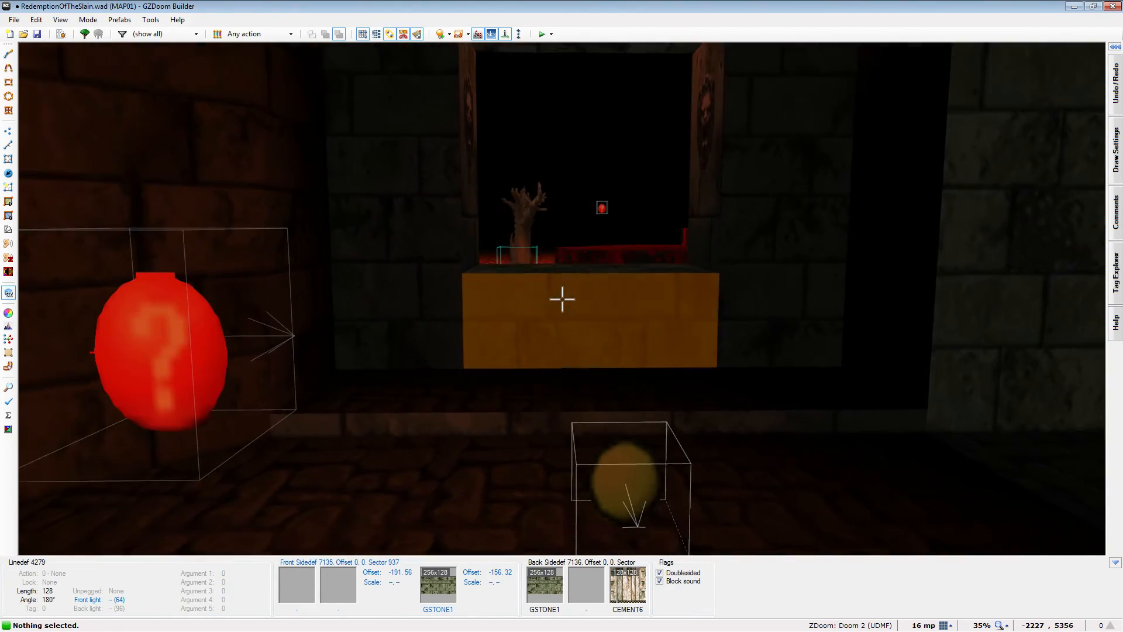
key(a)
key(d)
key(d)
key(a)
key(w)
key(s)
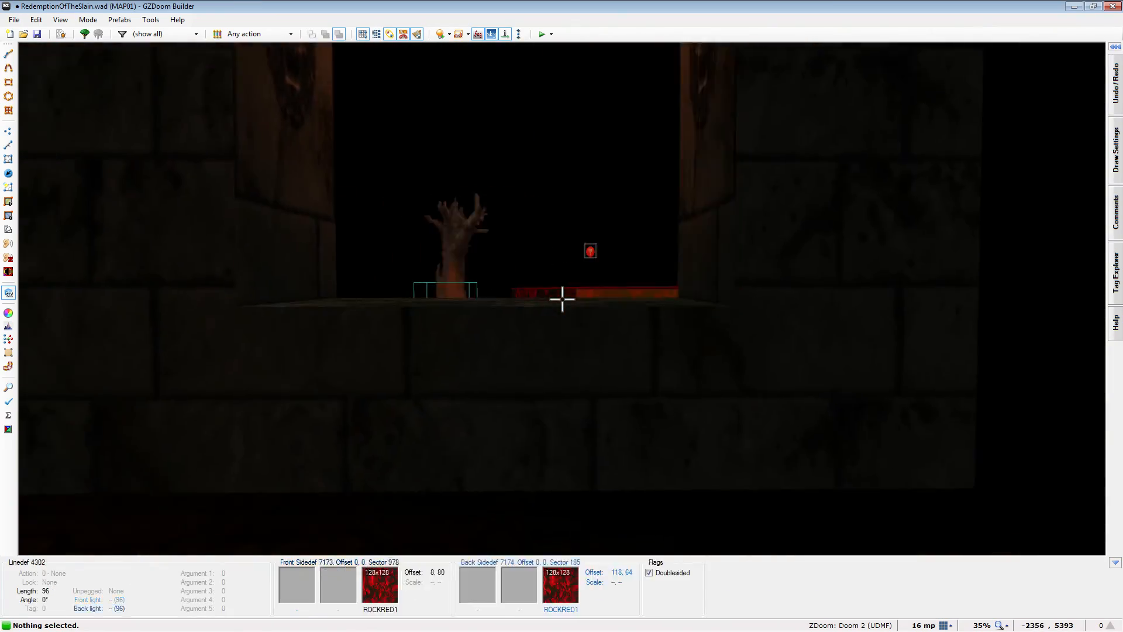
key(w)
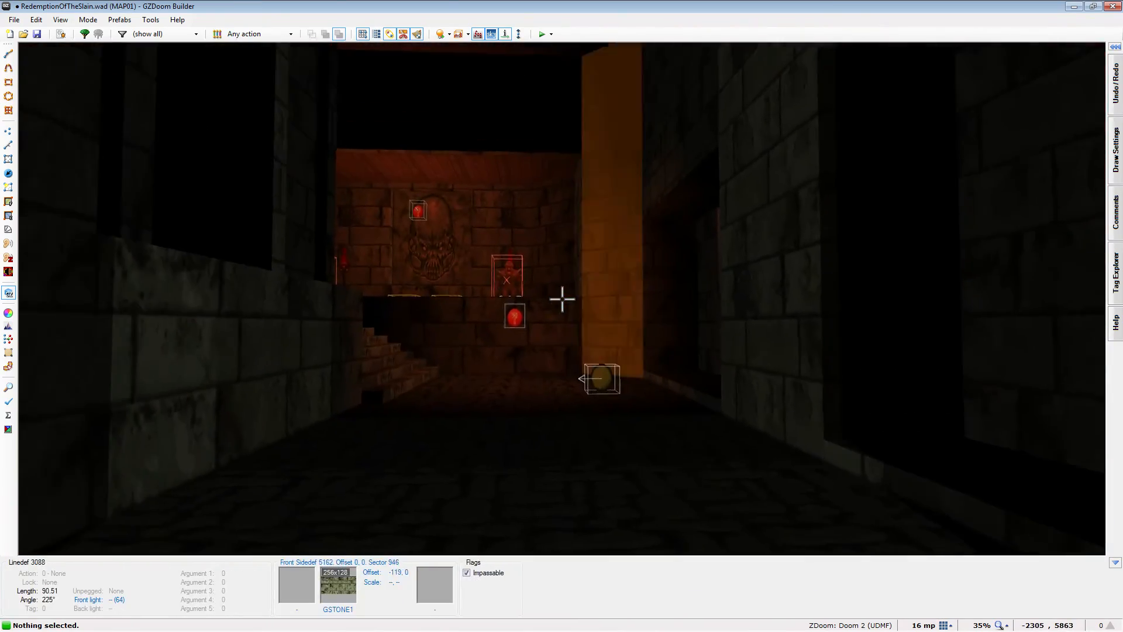
key(w)
key(w)
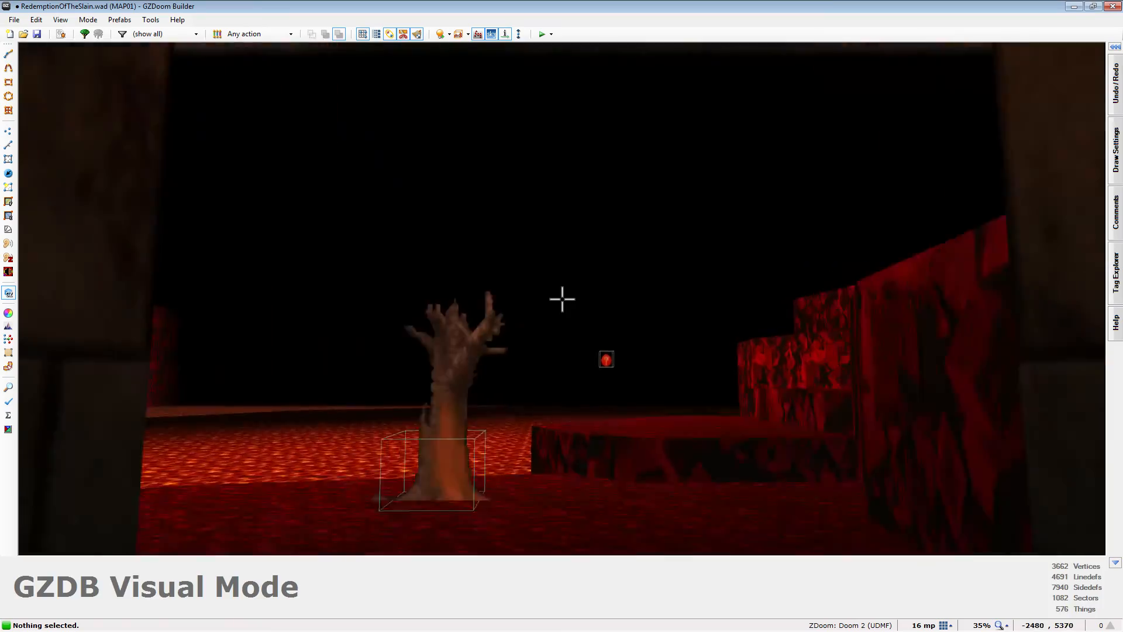
Examine the outdoor lava cliffs, the item-filled courtyard and the EXITDOOR door in 3D, then compare them with the hall and its red alcove
key(s)
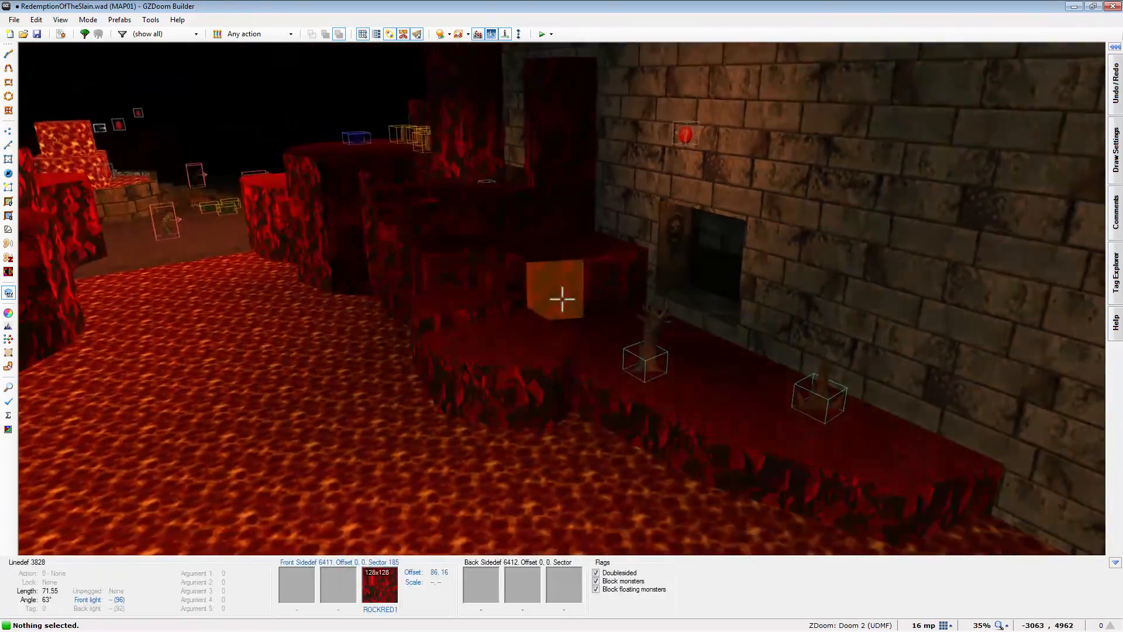
key(w)
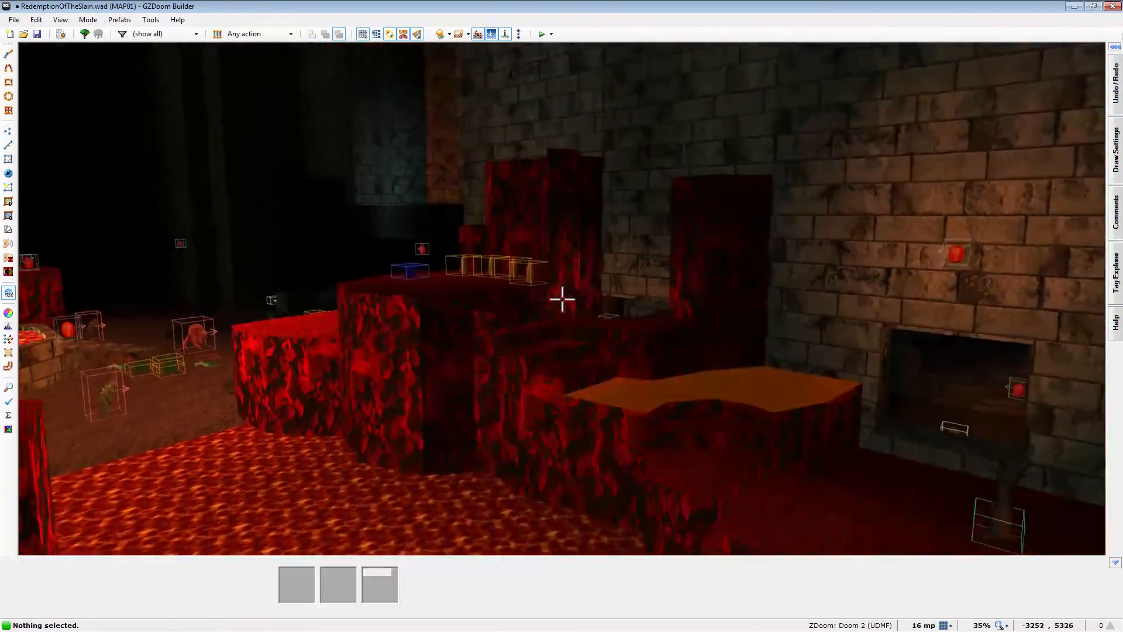
key(w)
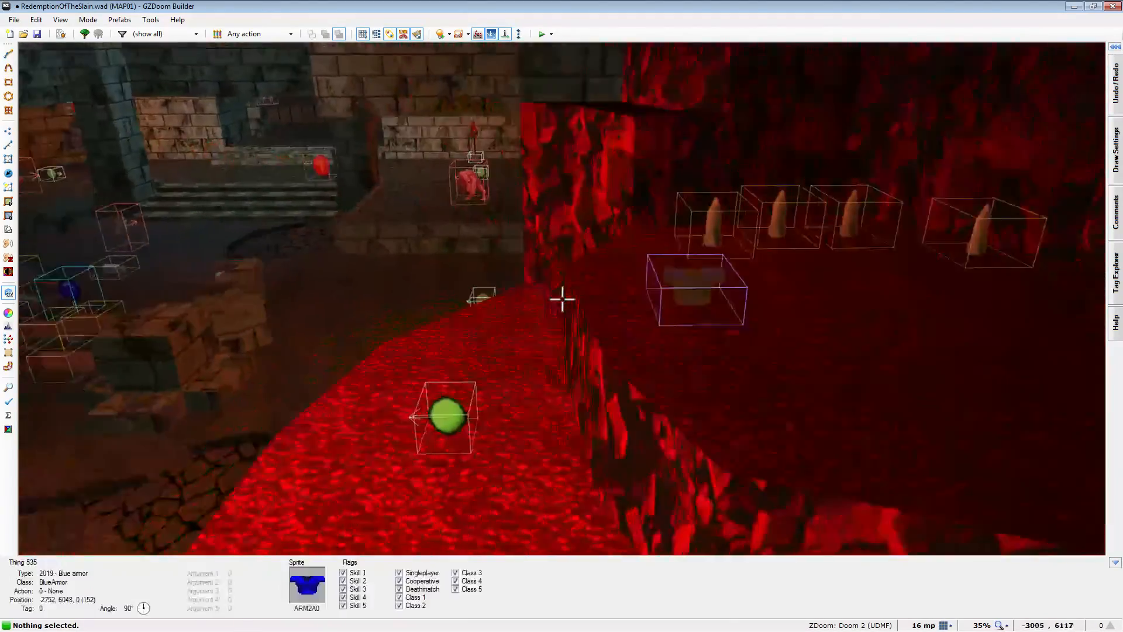
key(w)
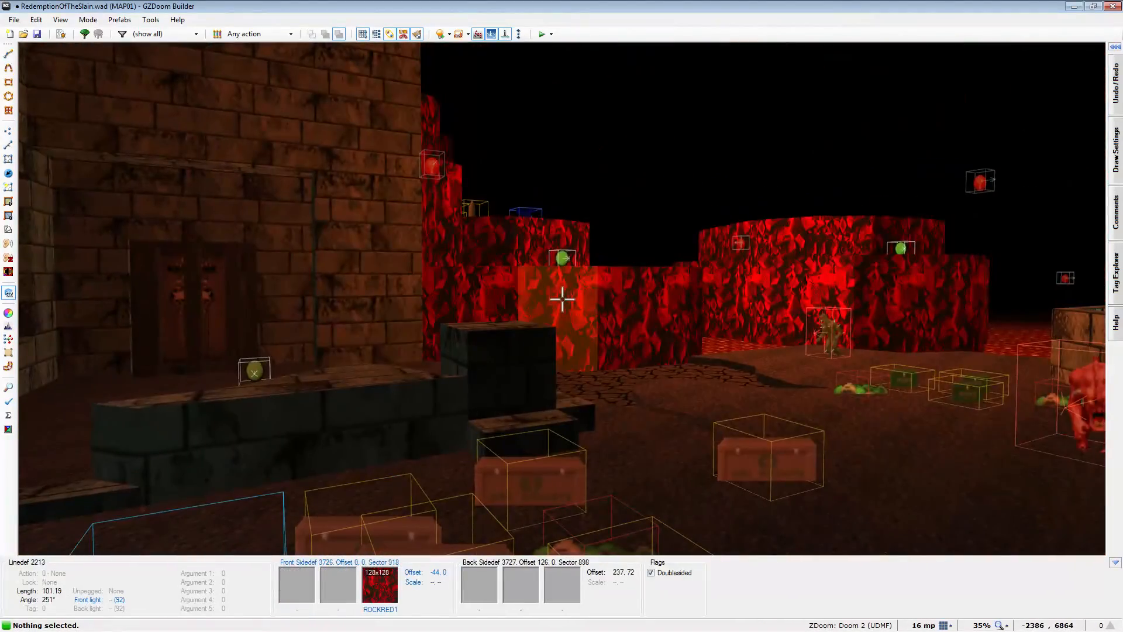
key(w)
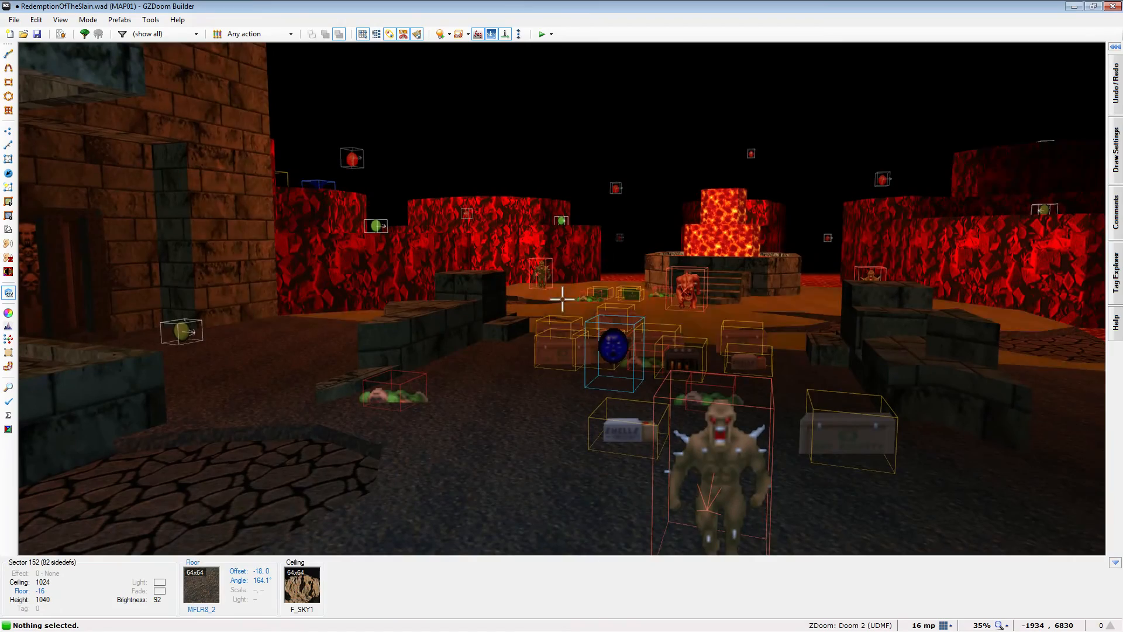
key(w)
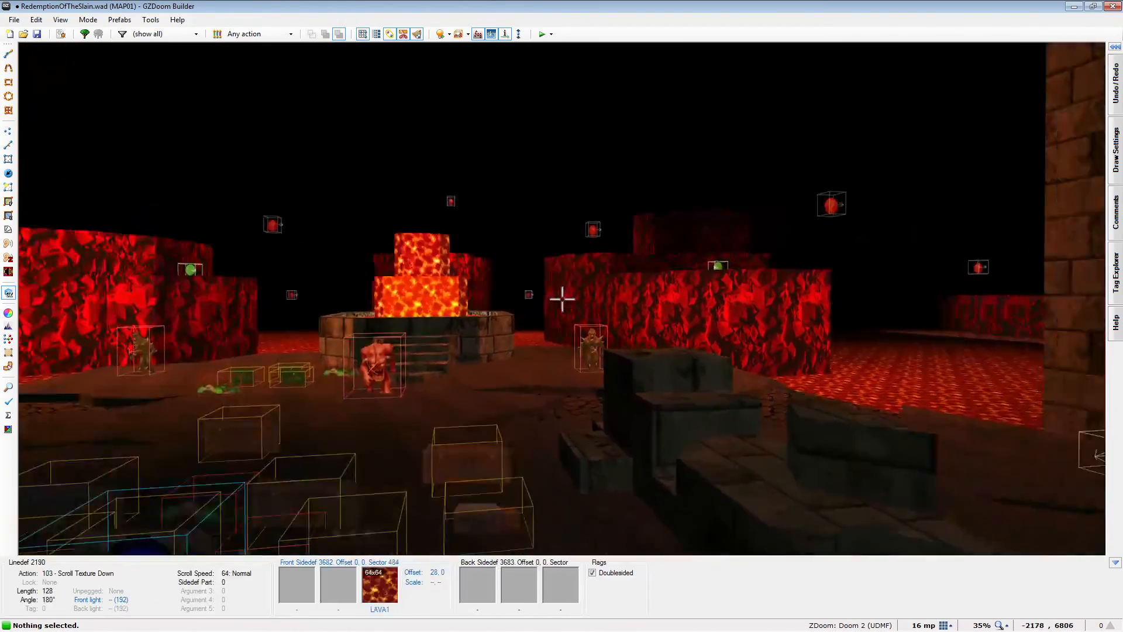
key(w)
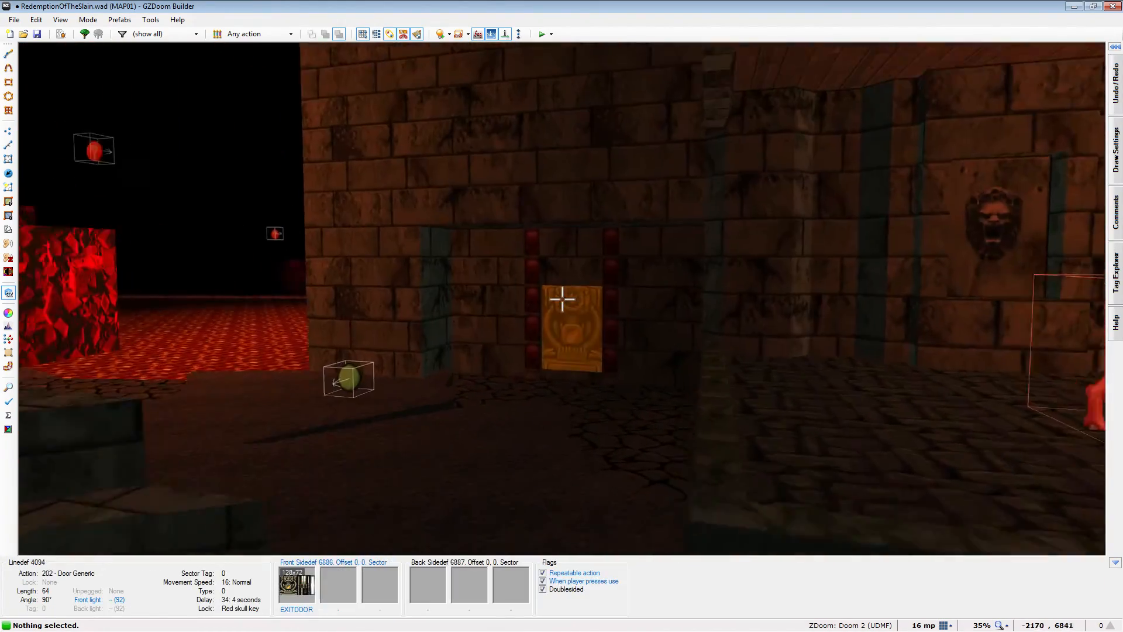
key(w)
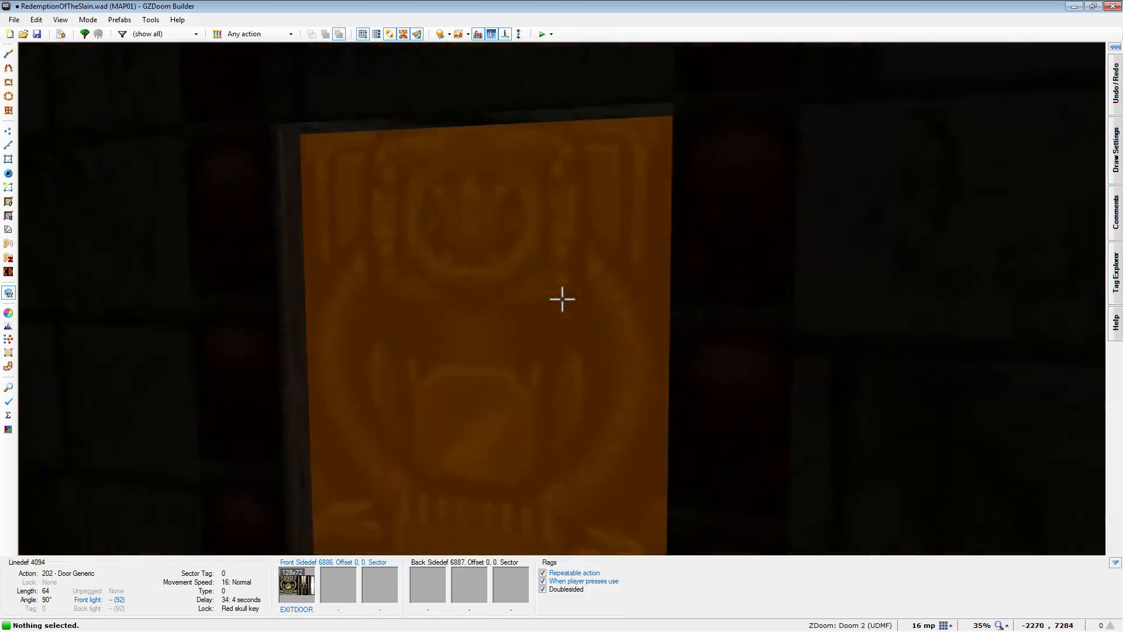
key(w)
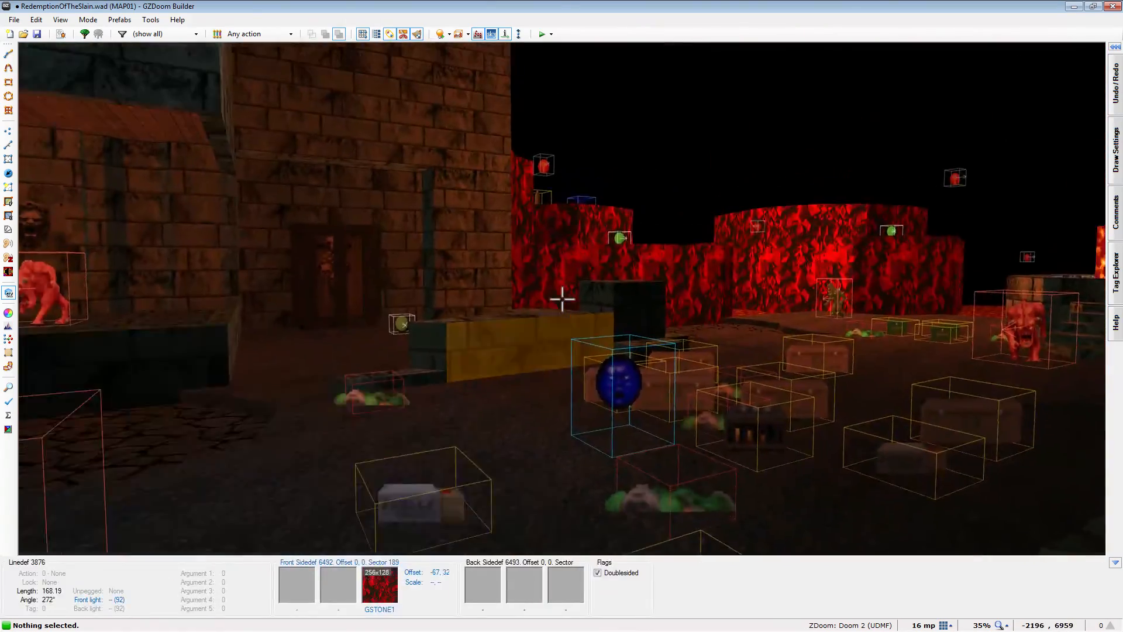
key(w)
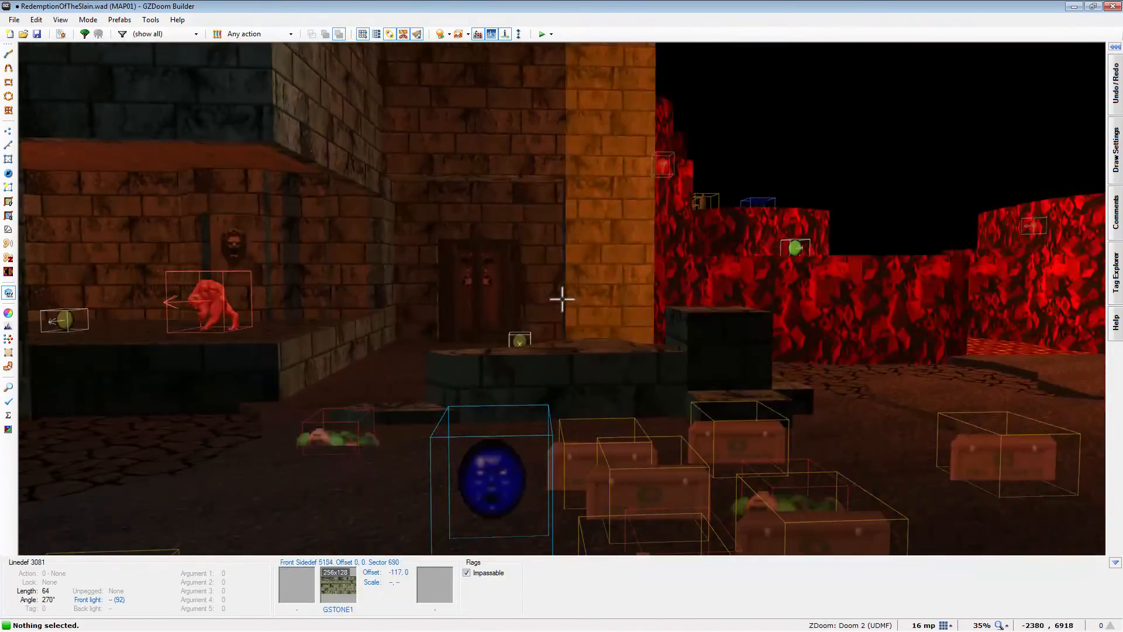
key(w)
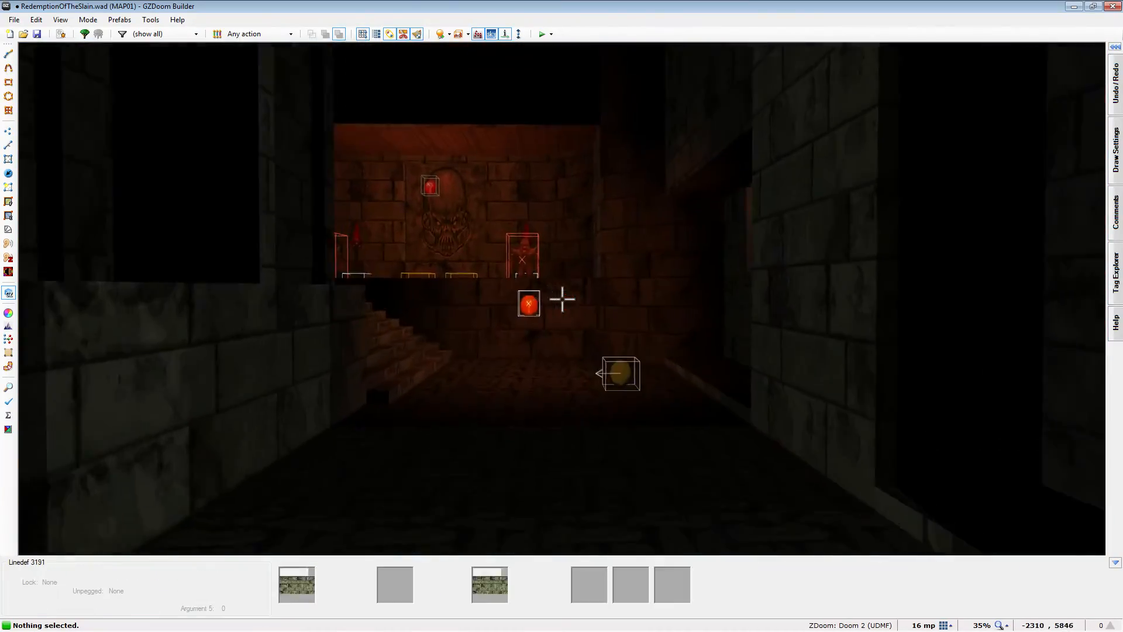
key(w)
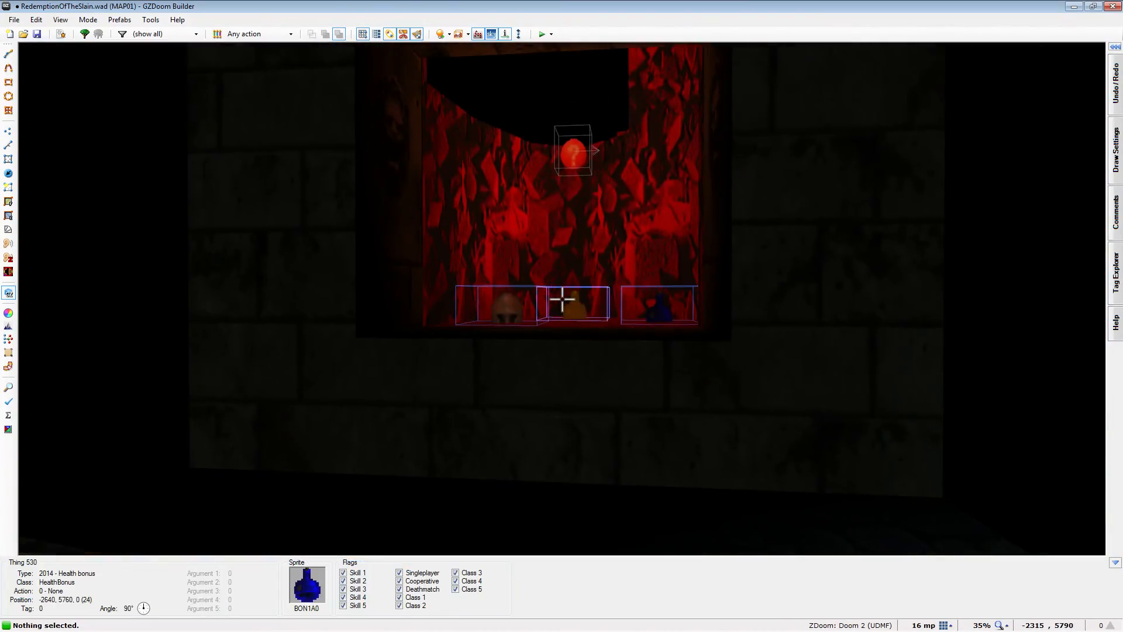
Examine the outdoor lava field, ROCKRED1 cliffs and the rocket and armor ledge beside the stone building in 3D
key(s)
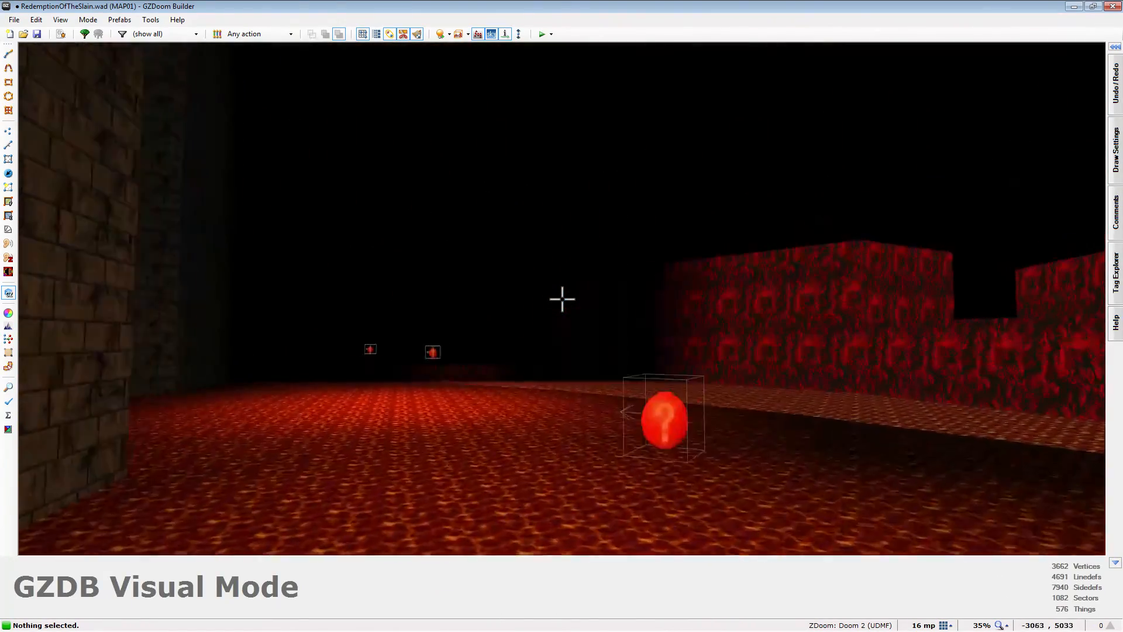
key(e)
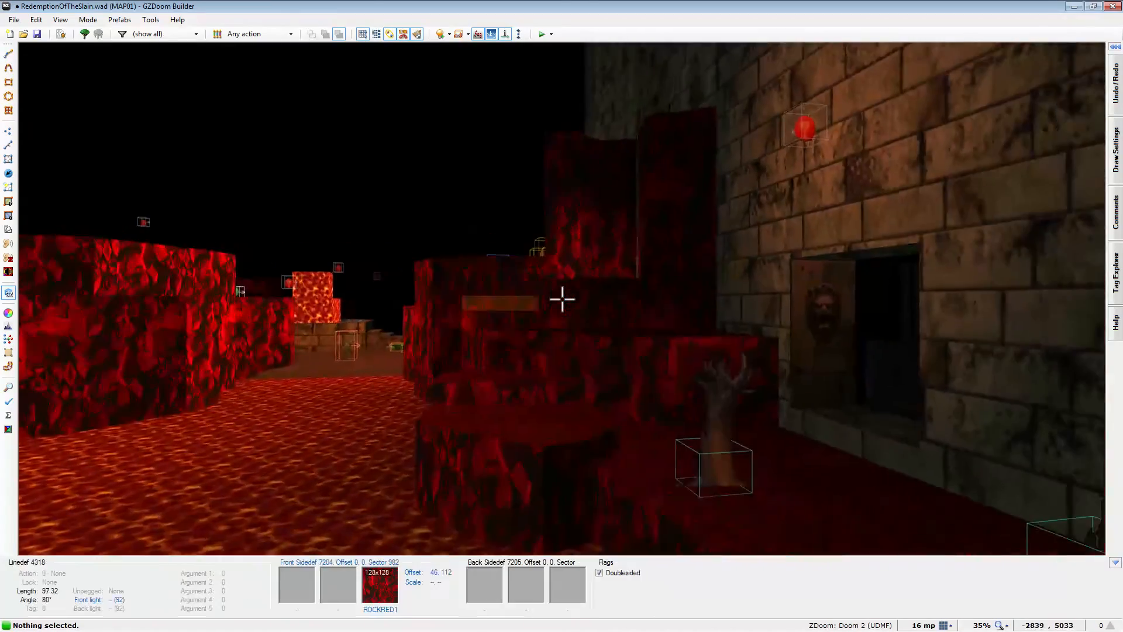
key(e)
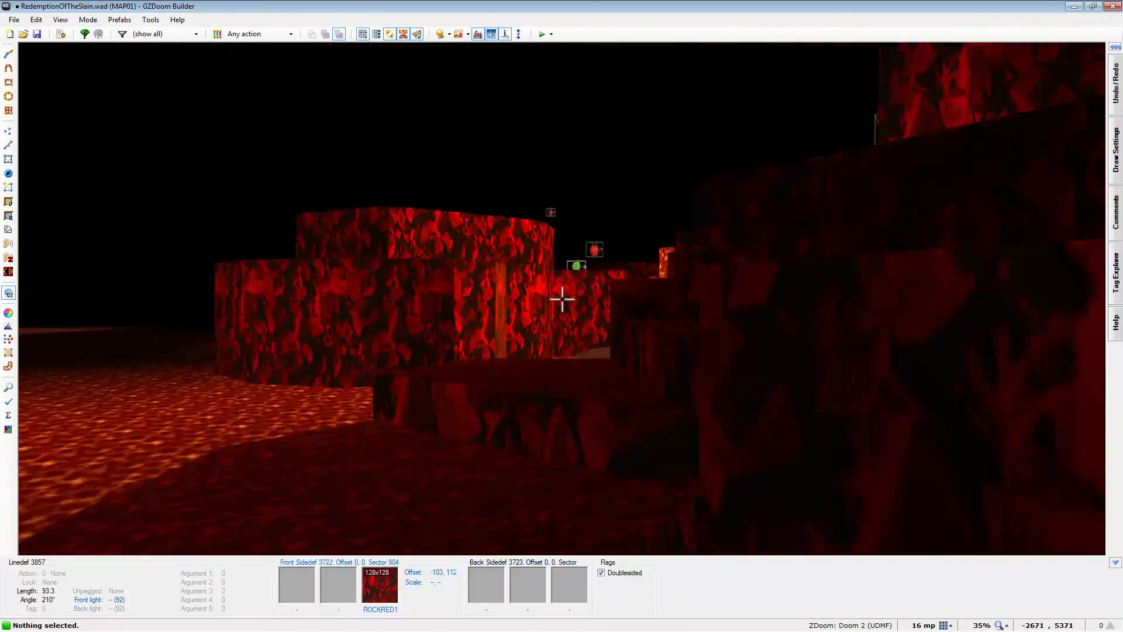
key(w)
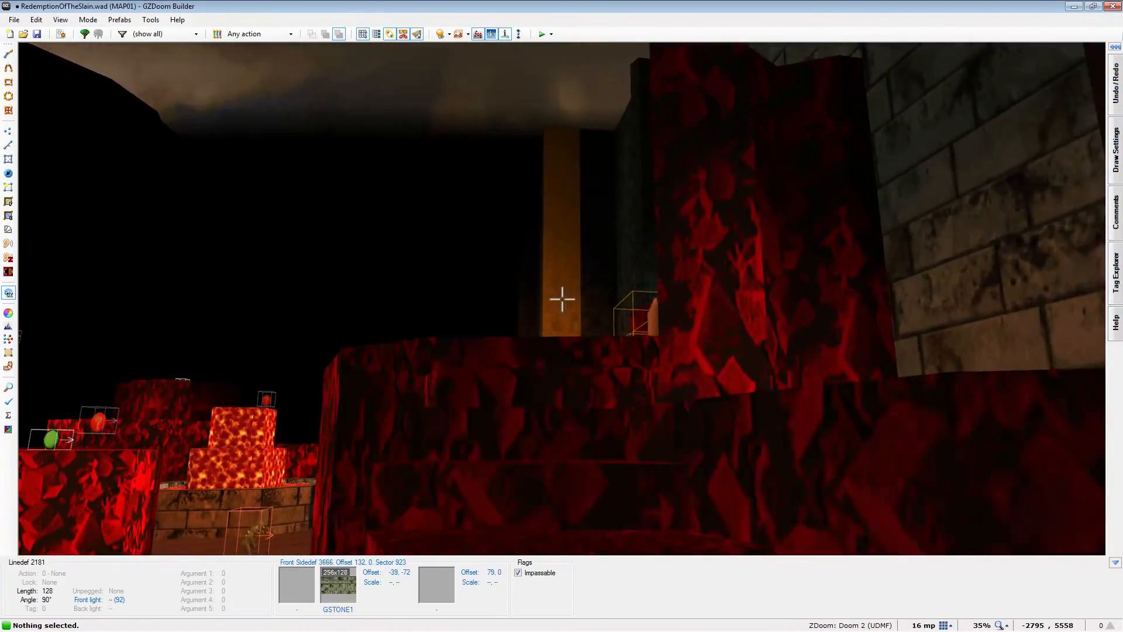
key(w)
key(d)
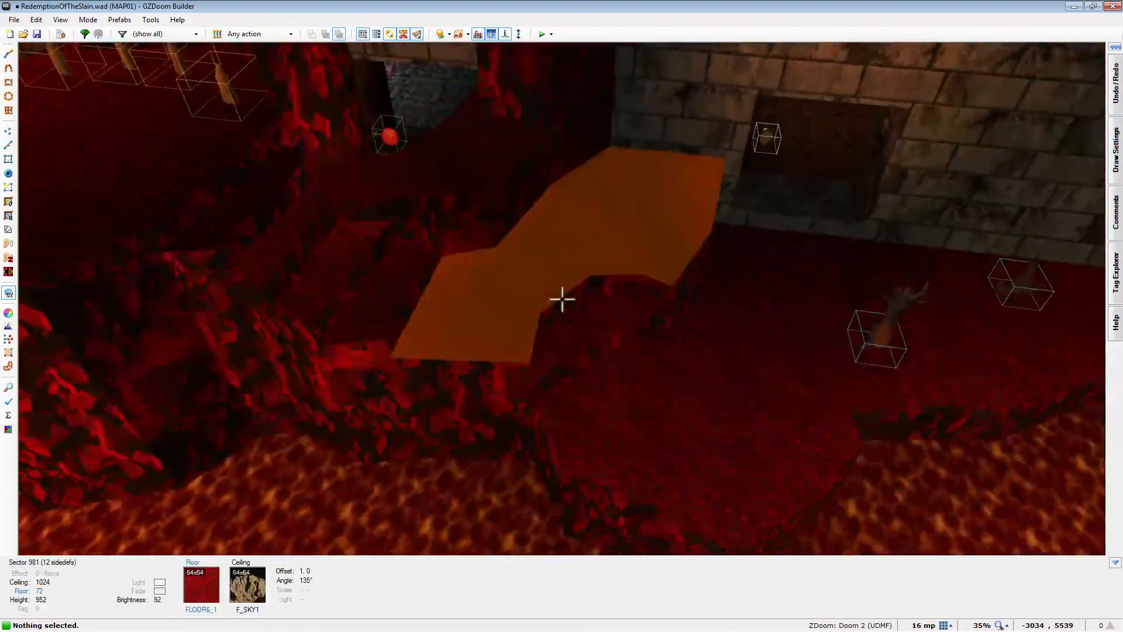
key(w)
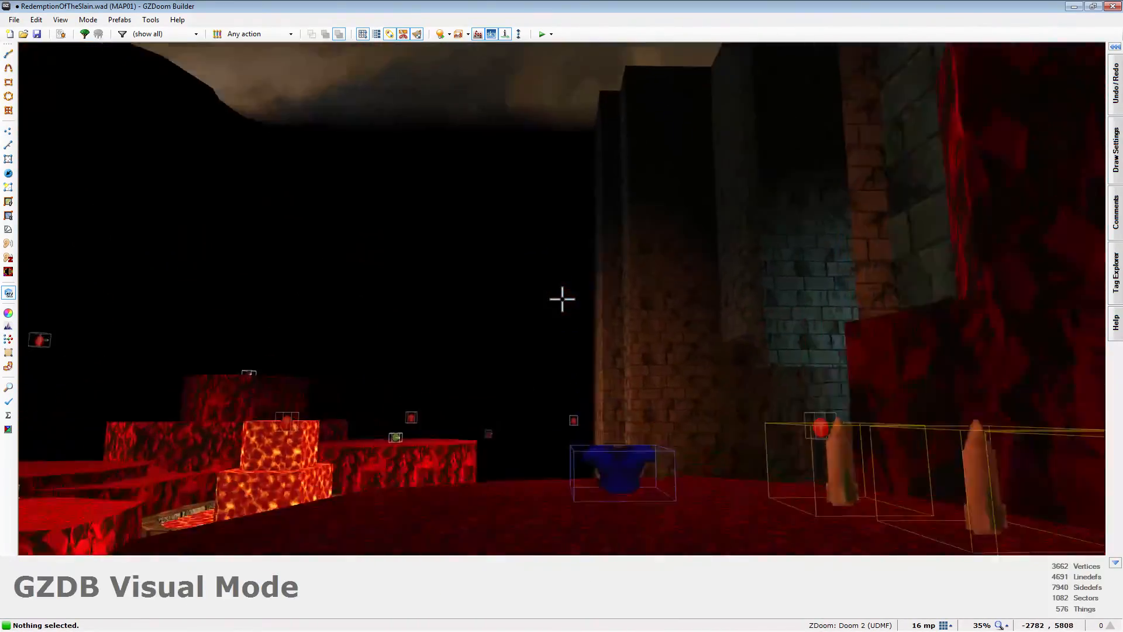
key(w)
key(s)
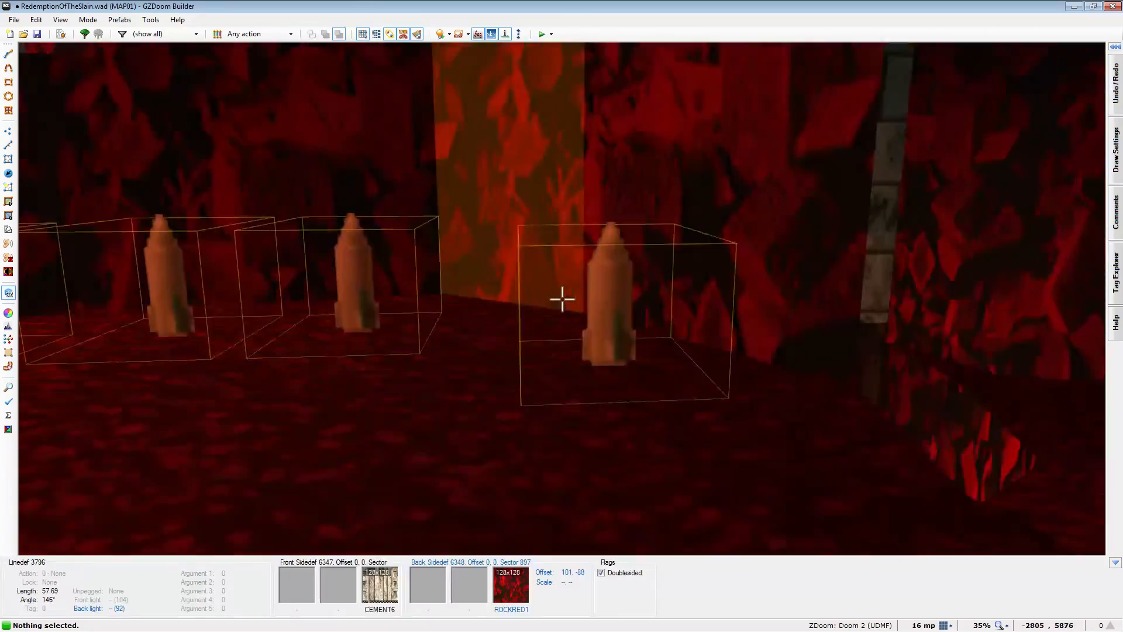
key(w)
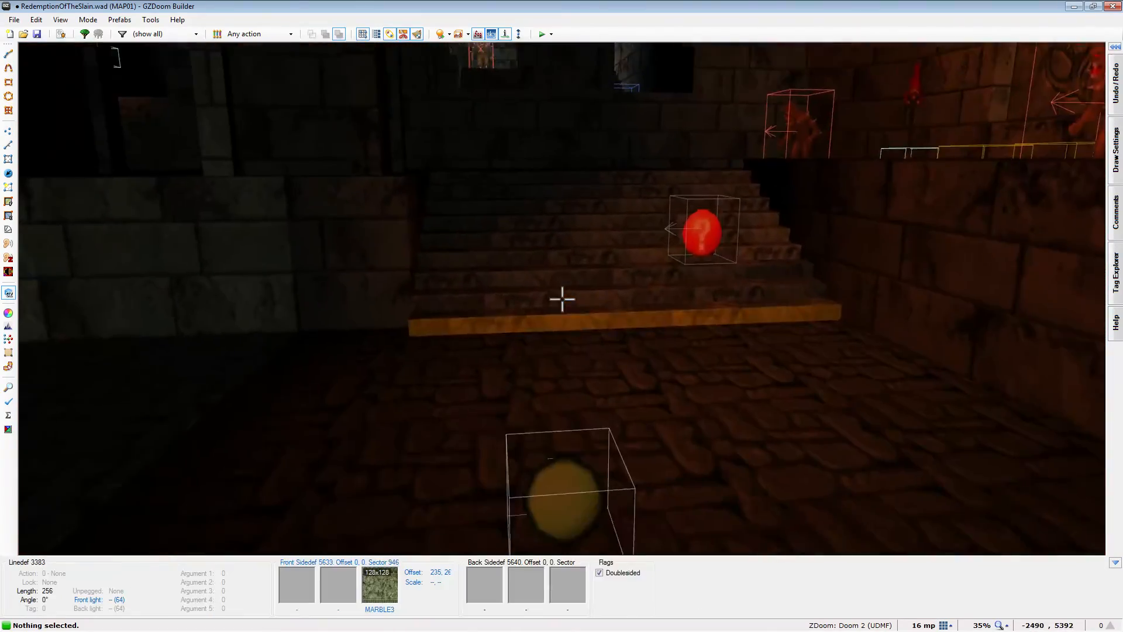
Examine the dark hall's staircase, its GSTONE1 walls and the light and imp beside the steps in 3D
key(w)
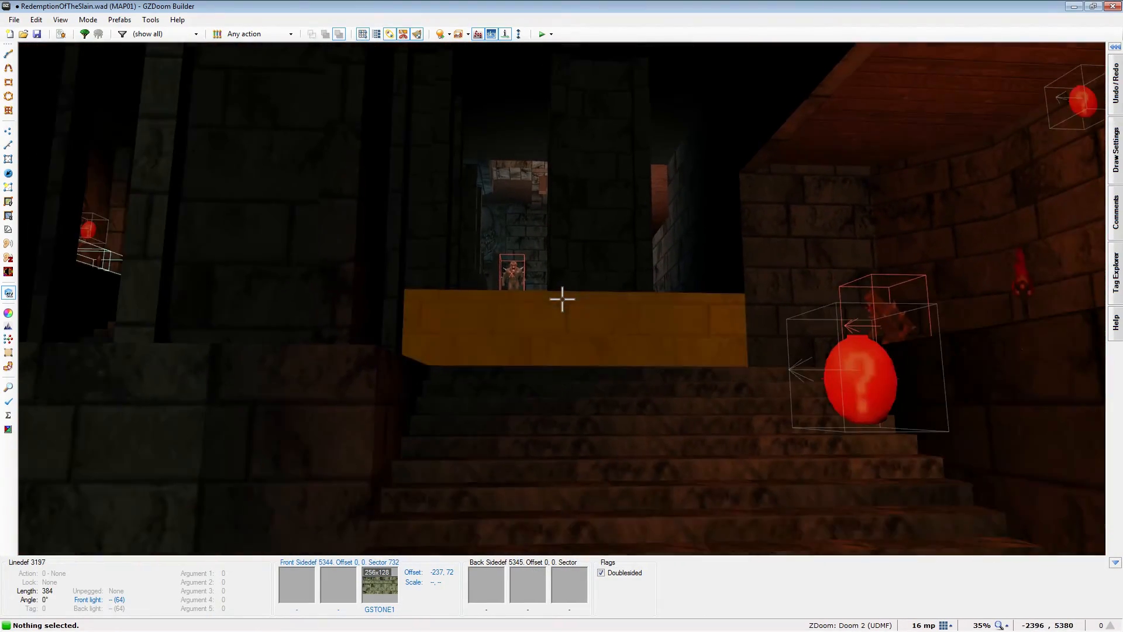
key(w)
key(s)
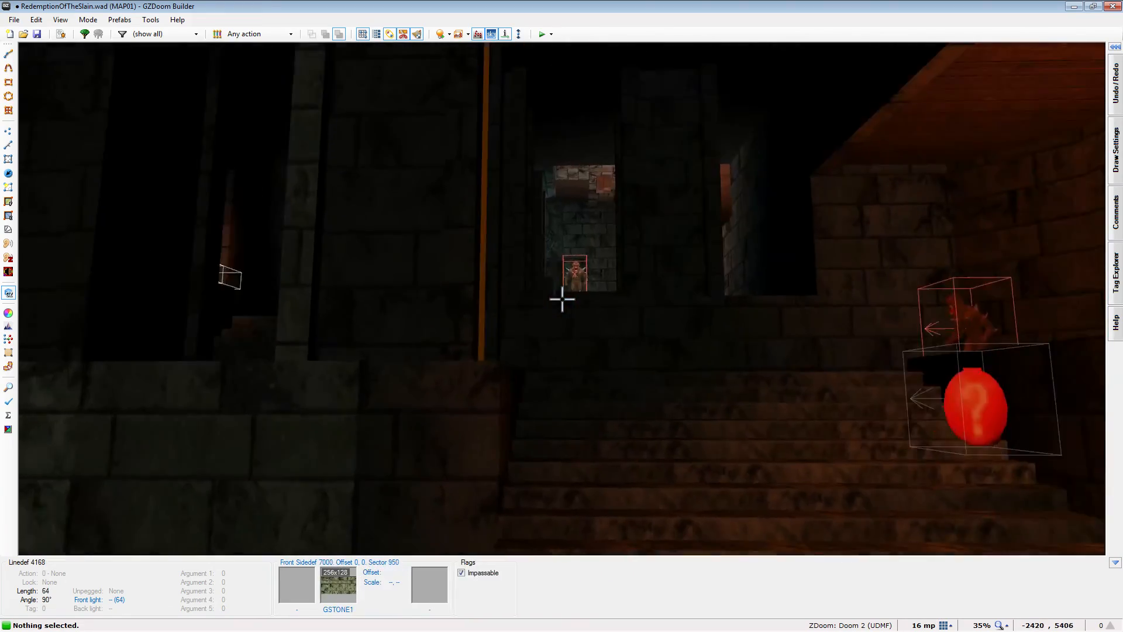
key(w)
key(w)
key(s)
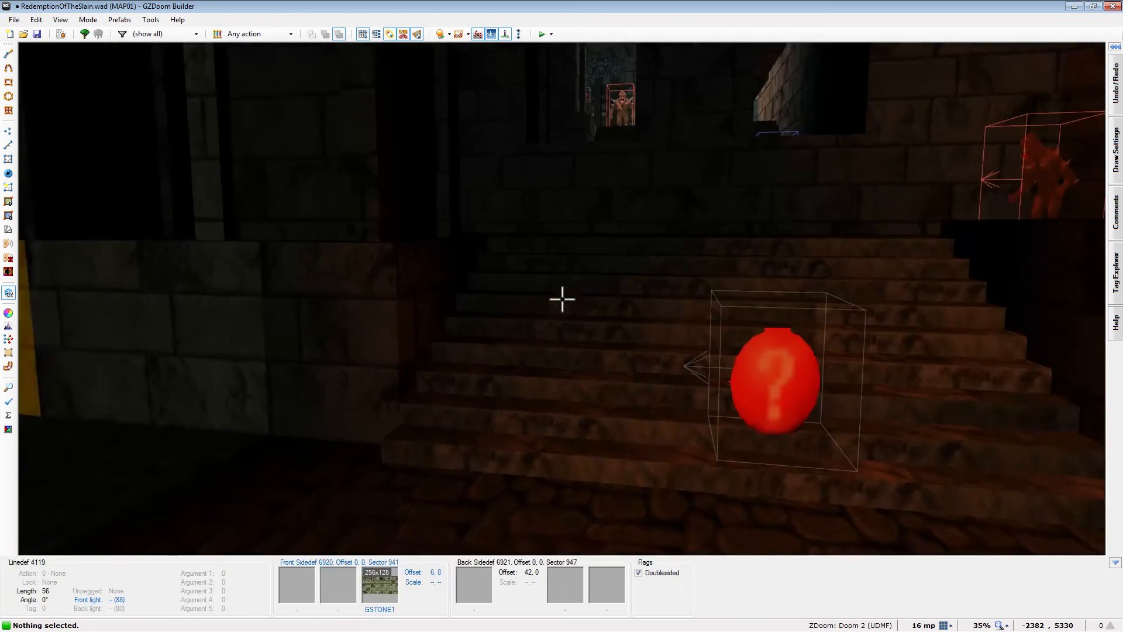
key(w)
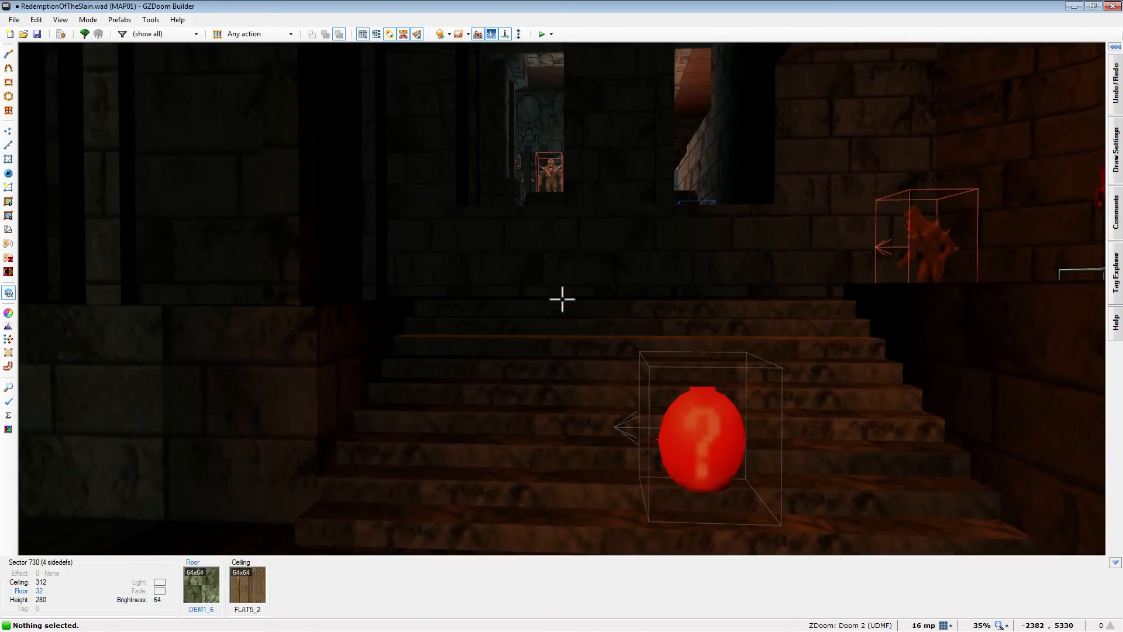
key(w)
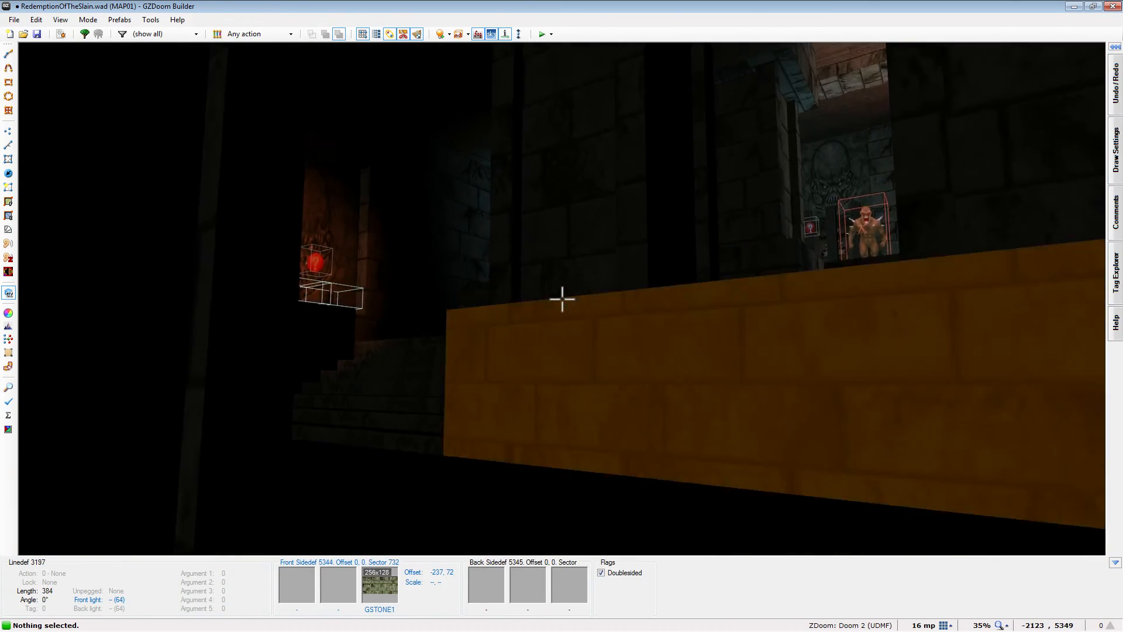
Examine the unlit hall in 3D, checking the window openings into the imp chamber and the candle-lit demon-face alcove beside the stairs
key(s)
key(d)
key(s)
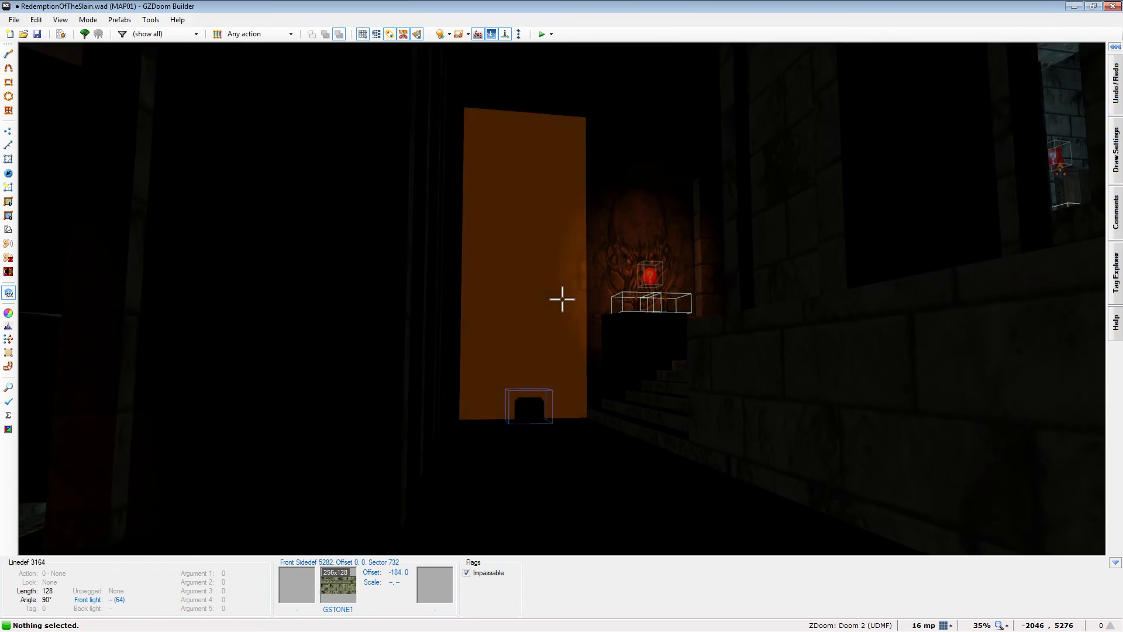
key(w)
key(s)
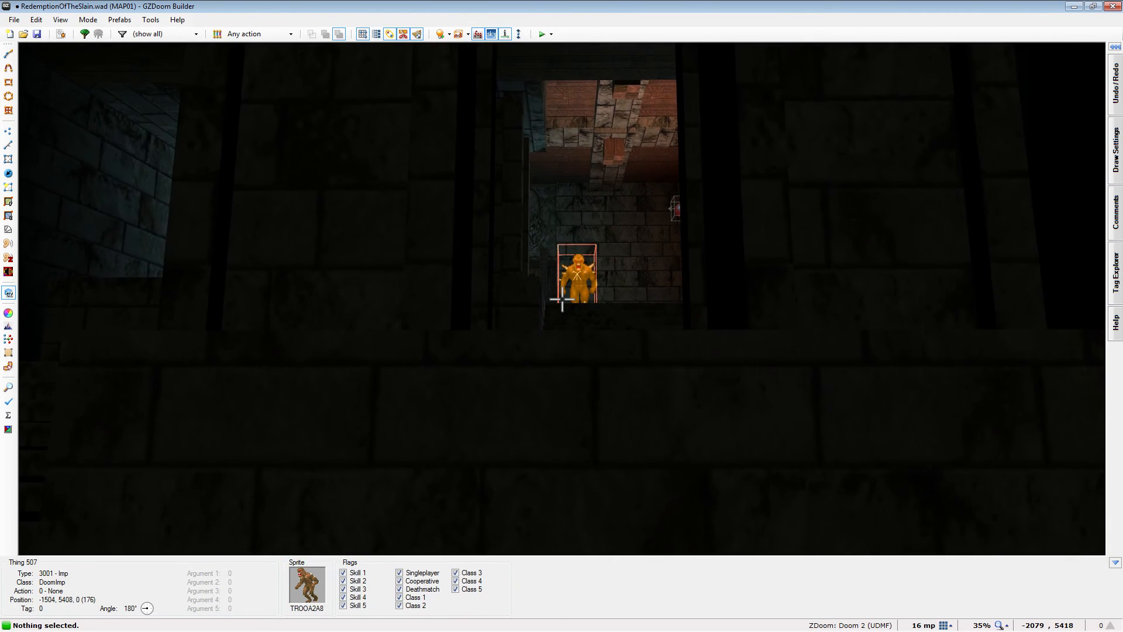
key(s)
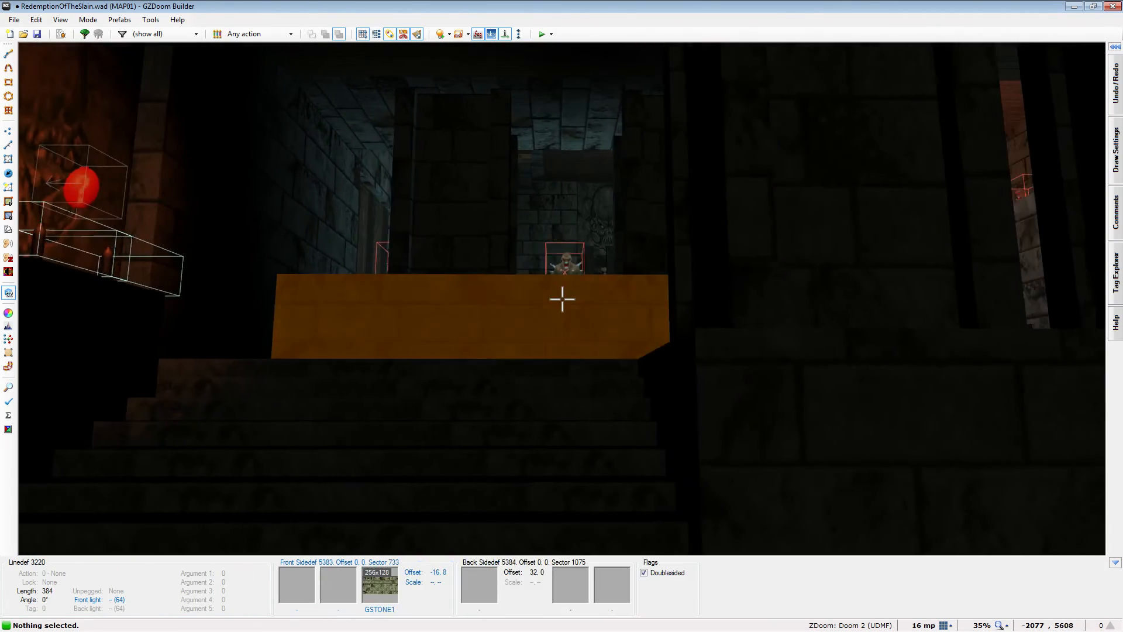
key(w)
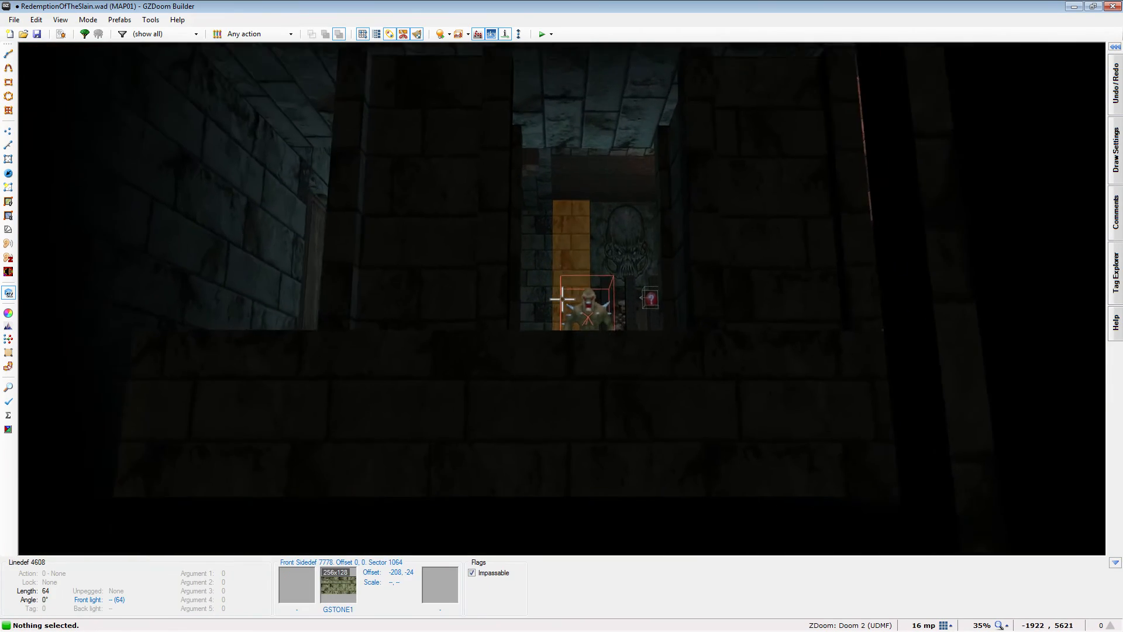
key(s)
key(a)
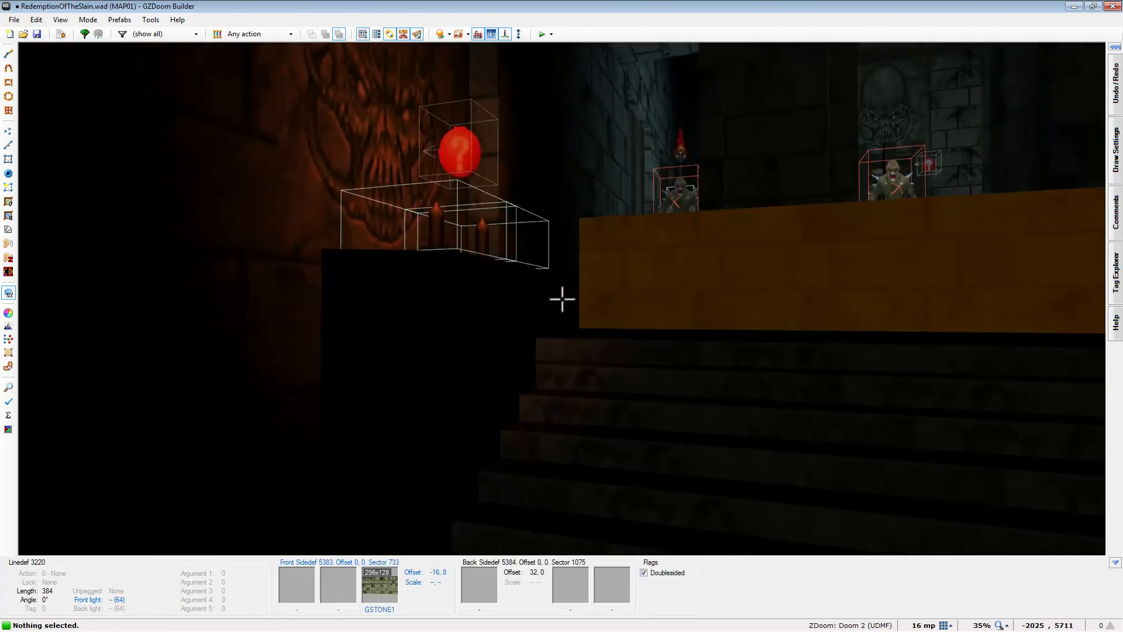
key(d)
key(s)
key(s)
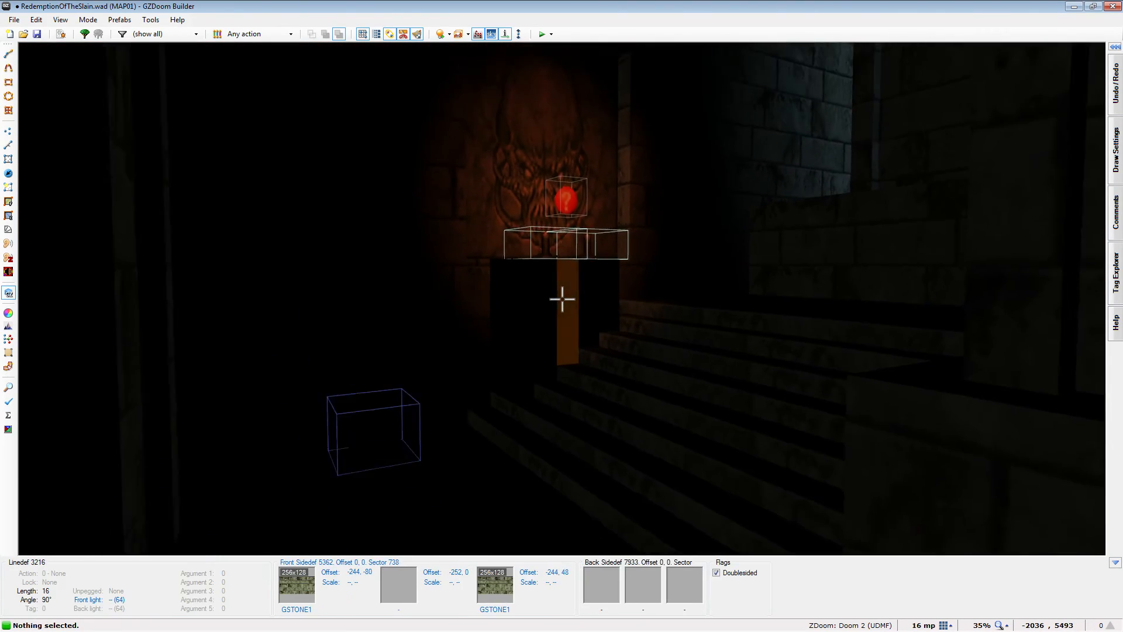
Set the type 9800 light at the candle alcove to height 80 and position it between the two candles
key(q)
scroll(624, 301, up, 10)
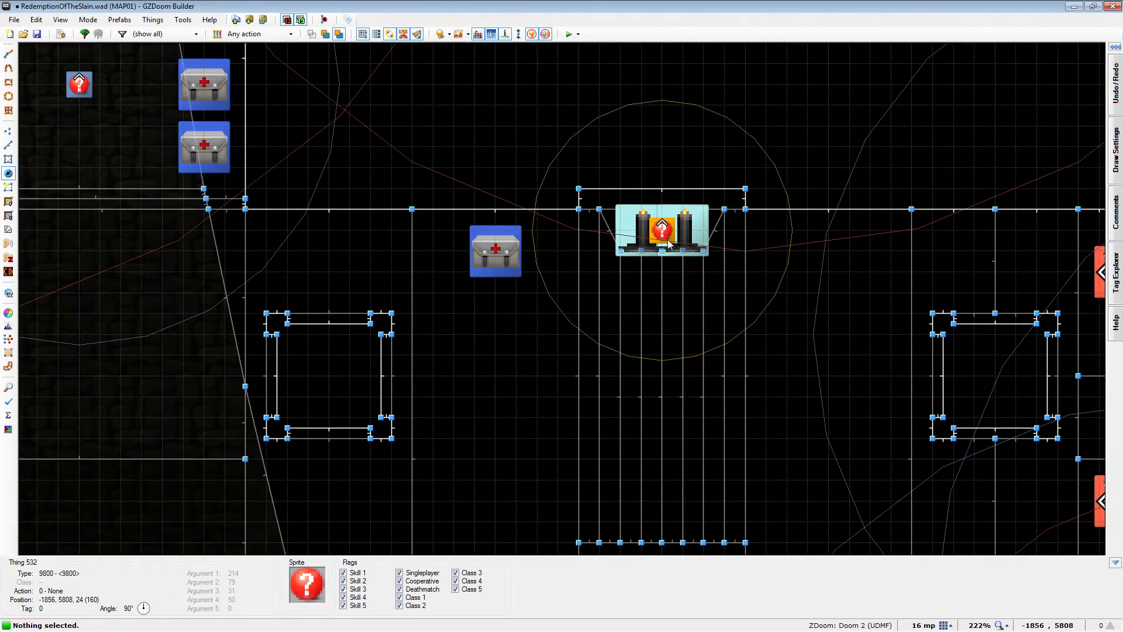
drag(668, 240, 659, 267)
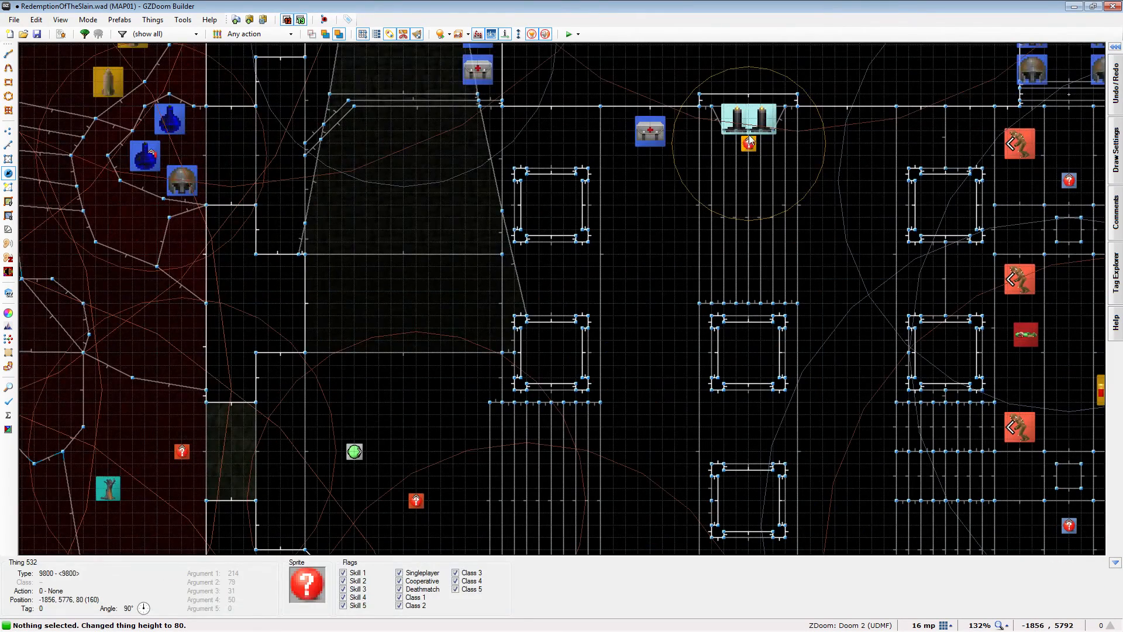
drag(749, 140, 748, 120)
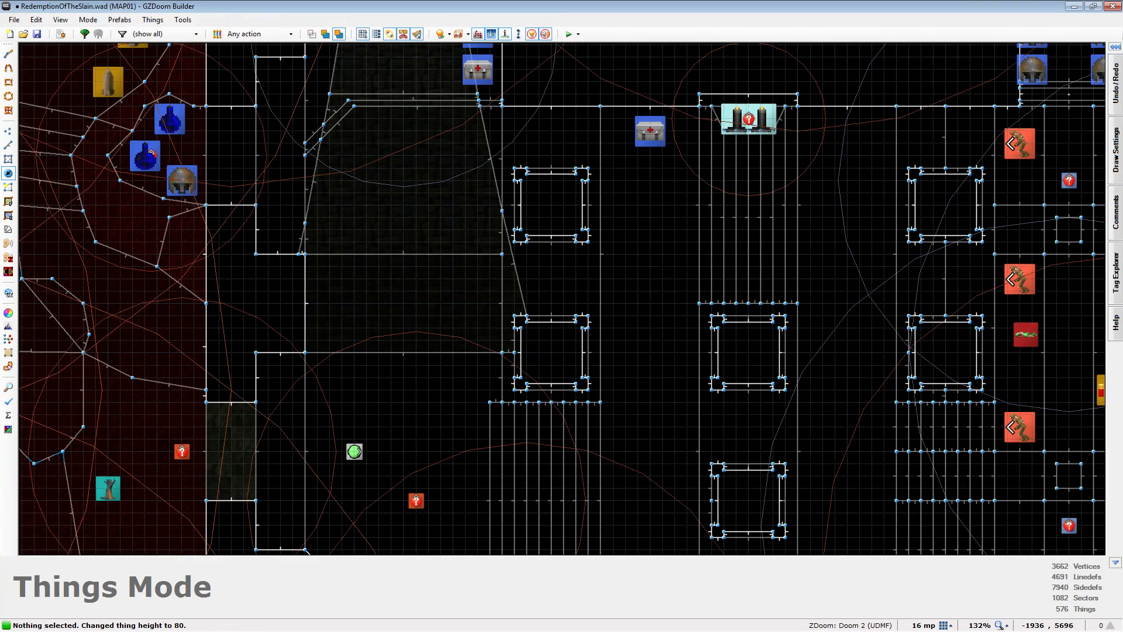
Check the adjusted light on the demon-face alcove in 3D, along with the stairs and medikit area across the hall
key(q)
key(e)
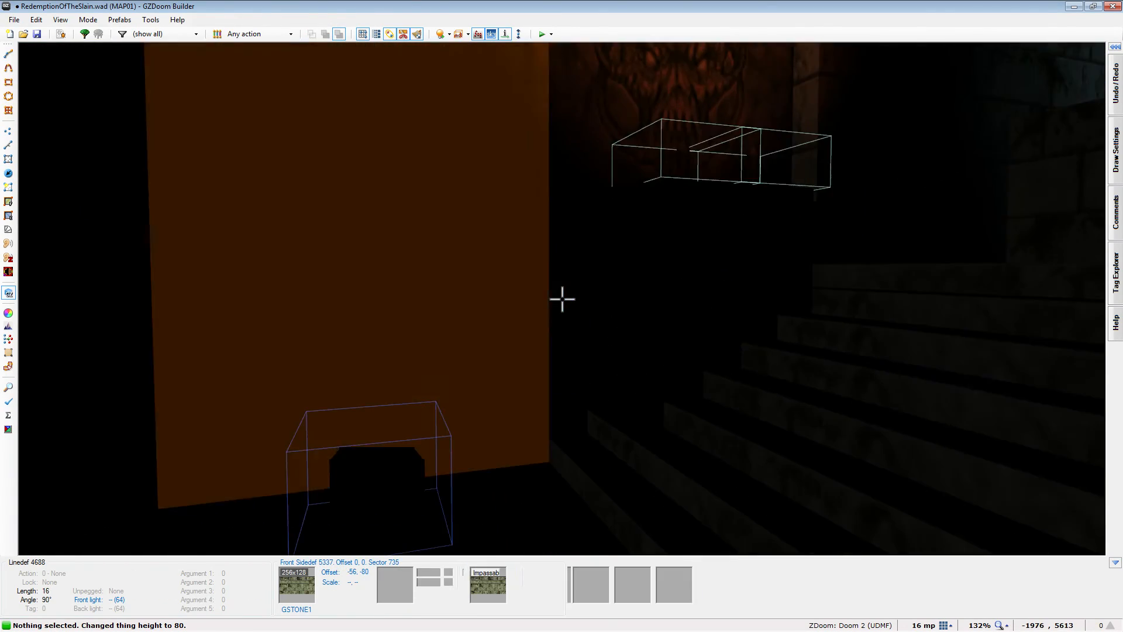
key(d)
key(e)
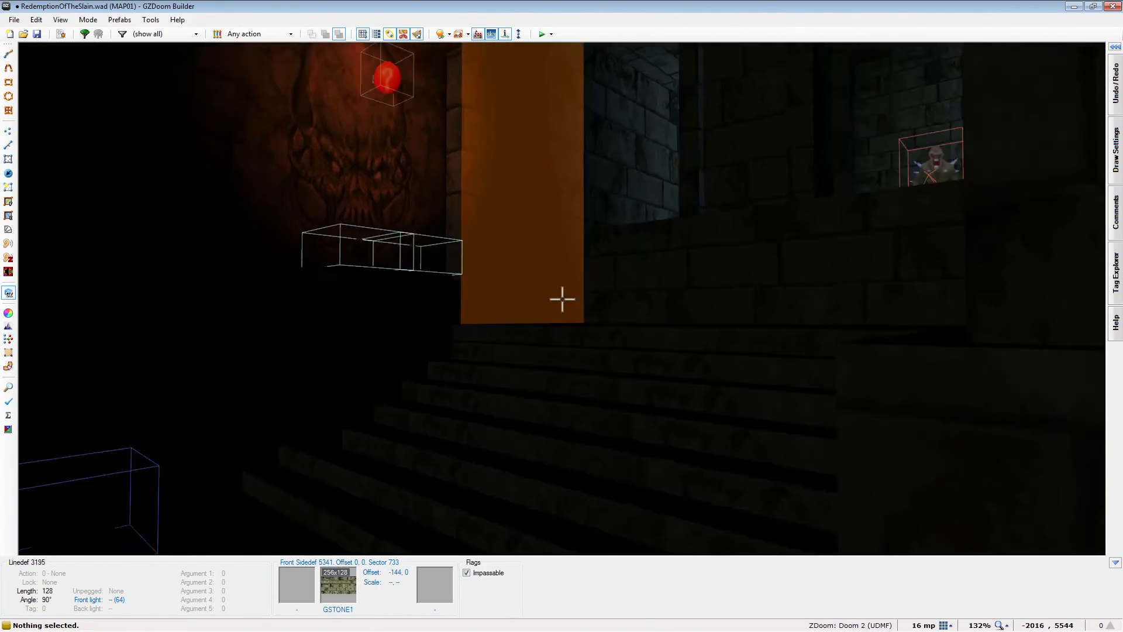
key(d)
key(e)
key(d)
key(e)
key(e)
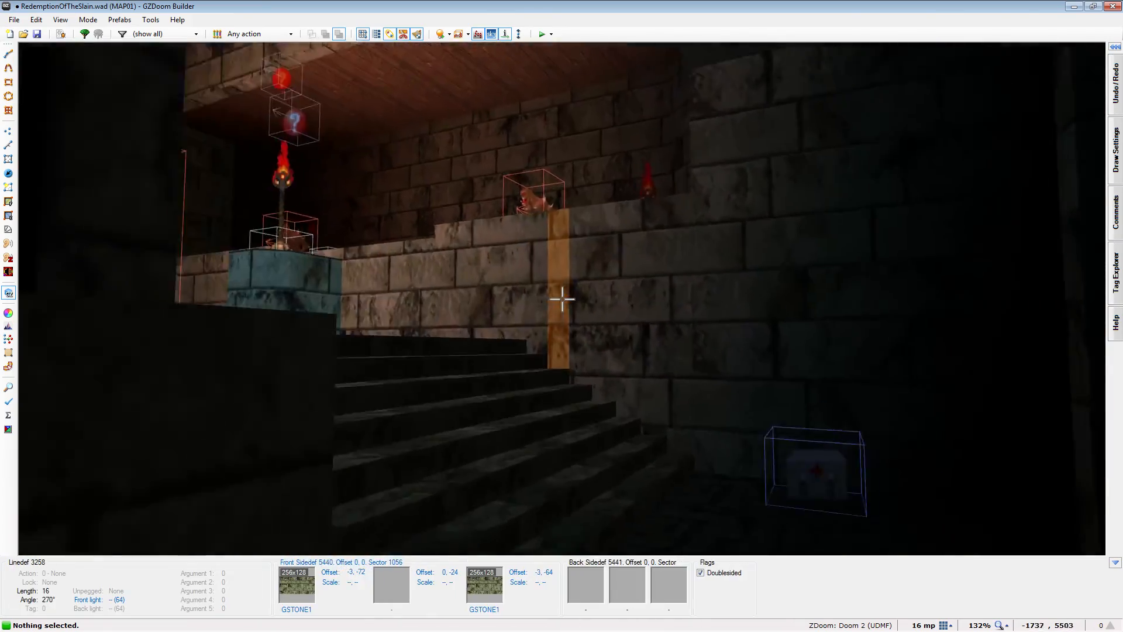
Examine the imp chamber in 3D, checking the shotgun pedestal, dead marines, torches and BIGDOOR5 doors
key(e)
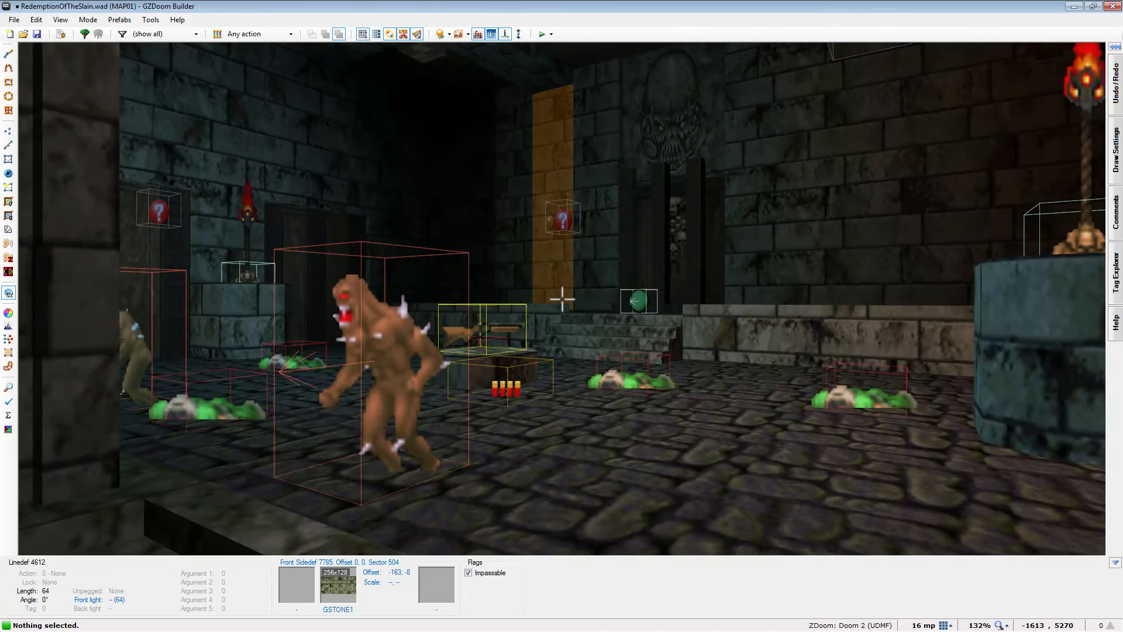
key(d)
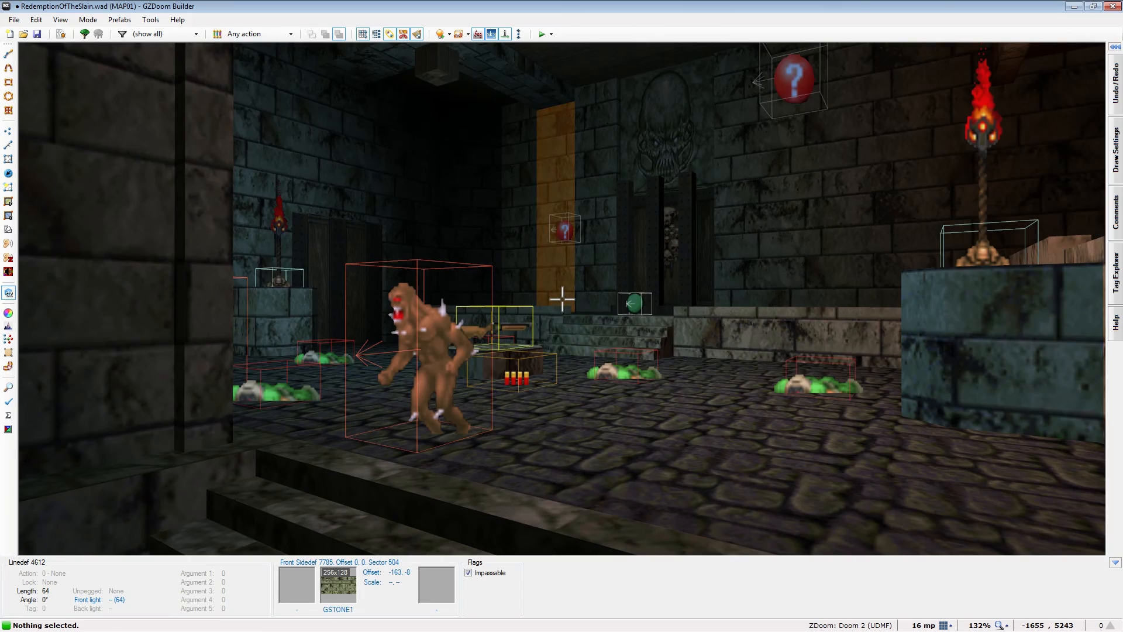
key(e)
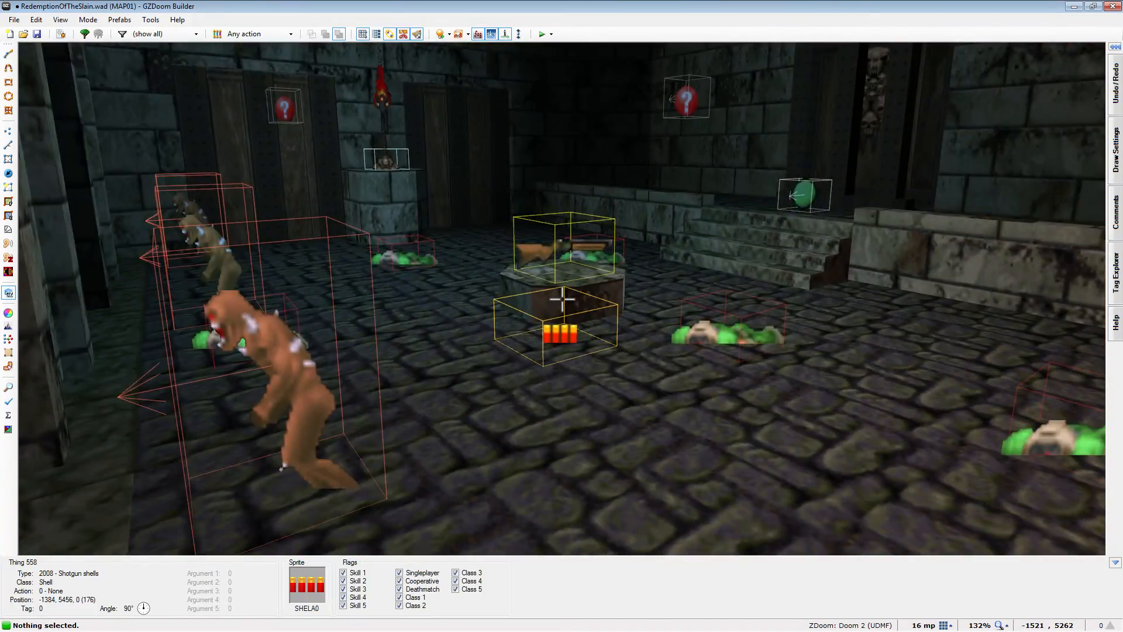
key(f)
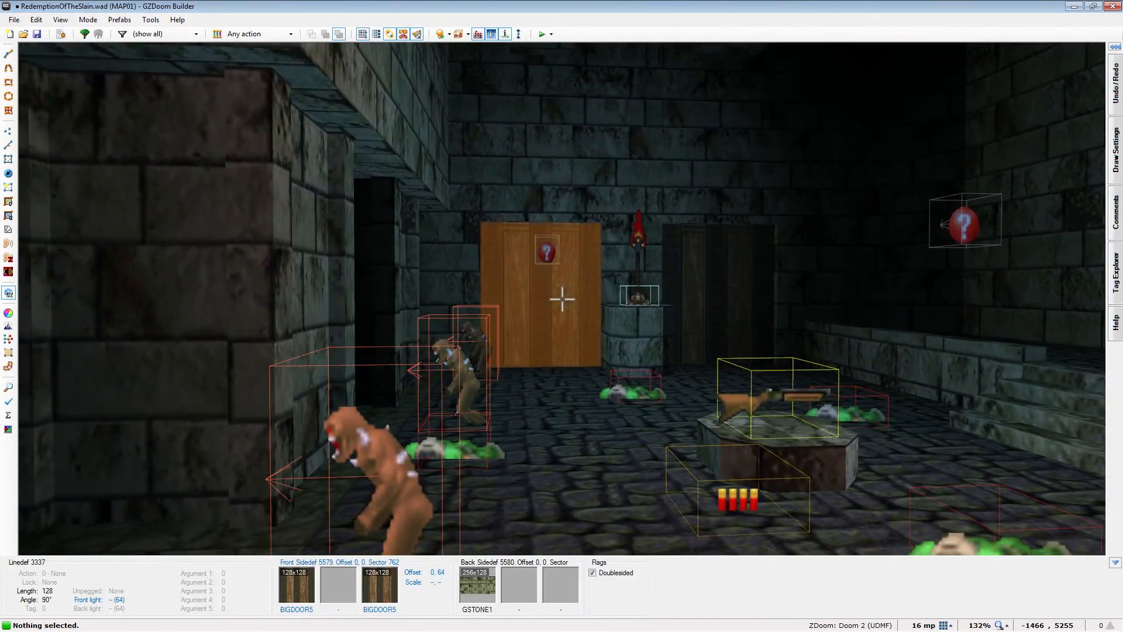
key(s)
key(f)
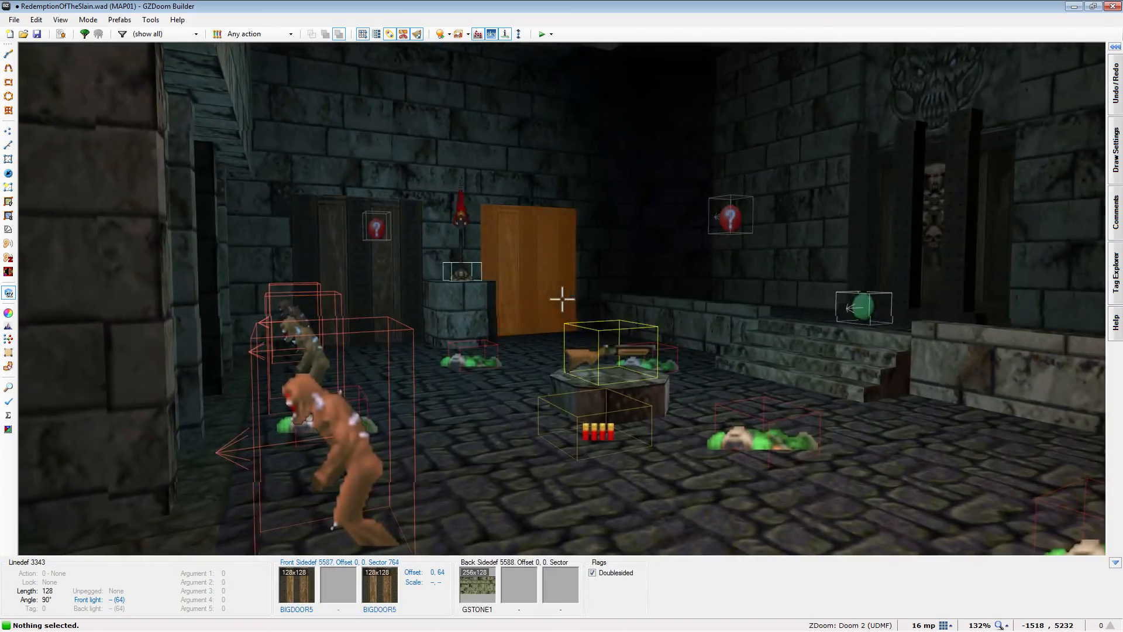
key(f)
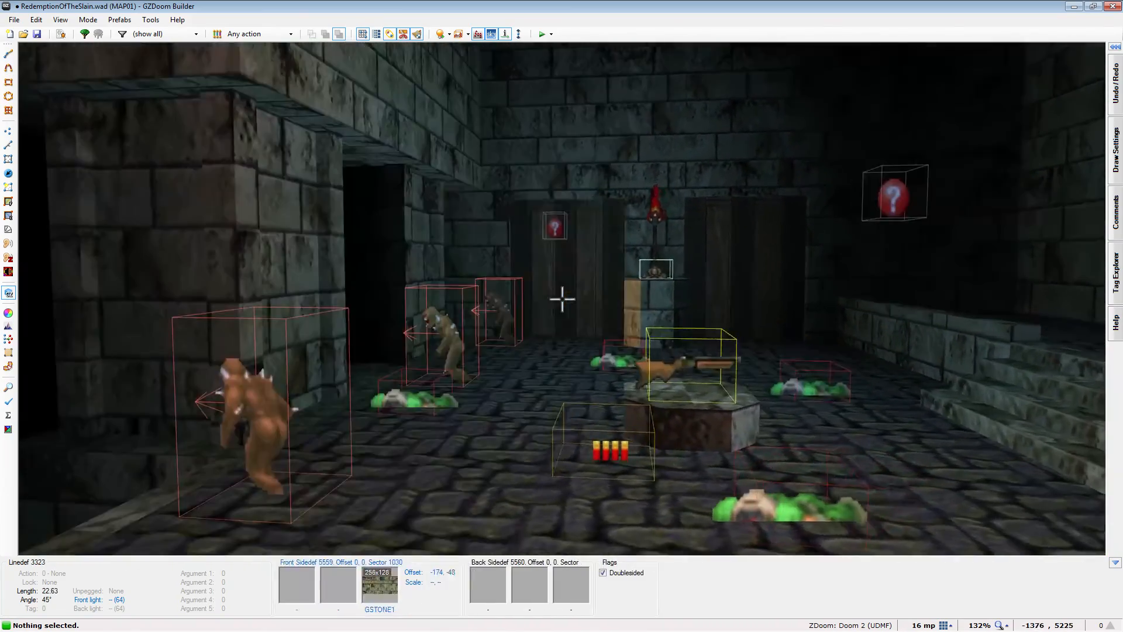
Compare the imp chamber's lighting with the dark hall and candle alcove from the connecting stairs in 3D
key(e)
key(s)
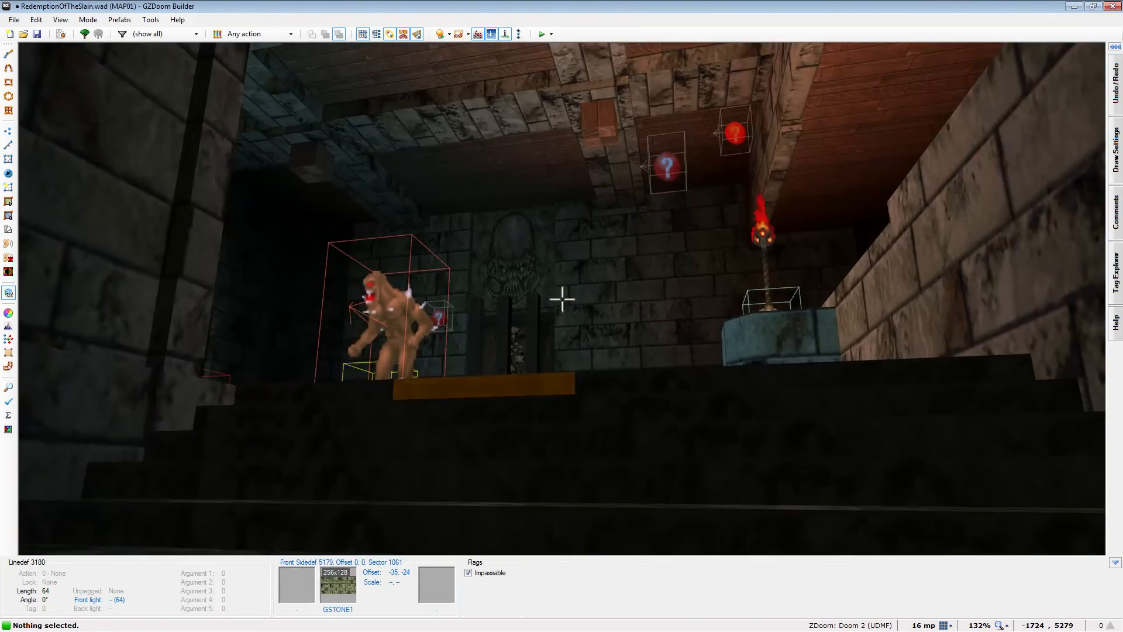
key(e)
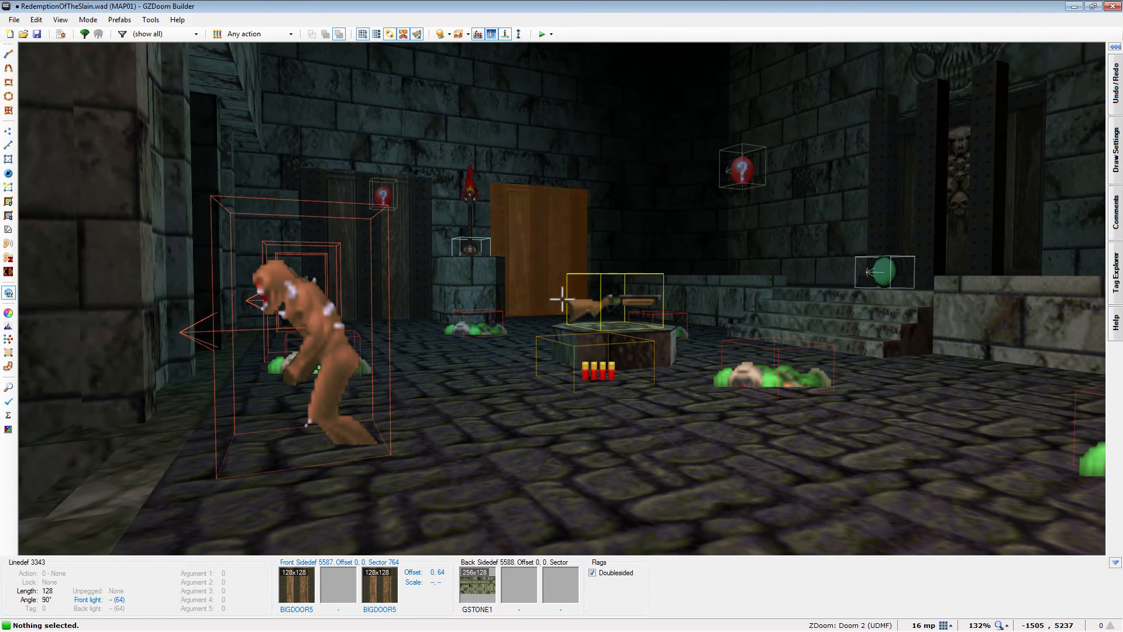
key(e)
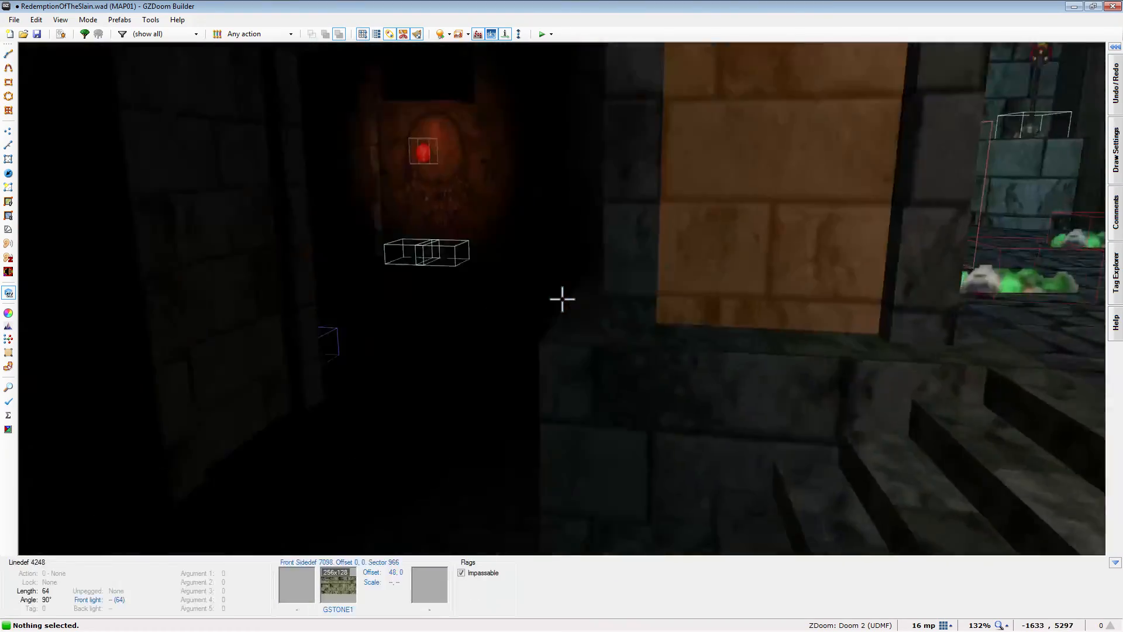
key(e)
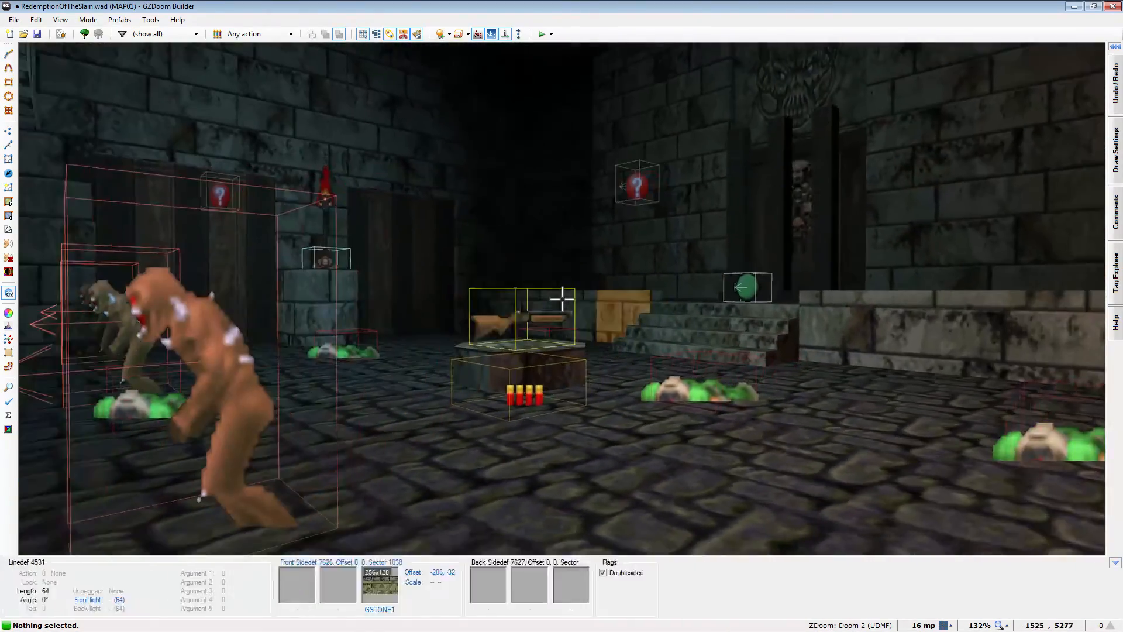
Examine the super shotgun chamber in 3D, checking the weapon pedestal, shells, imps, dead marines and upper imp ledge
key(s)
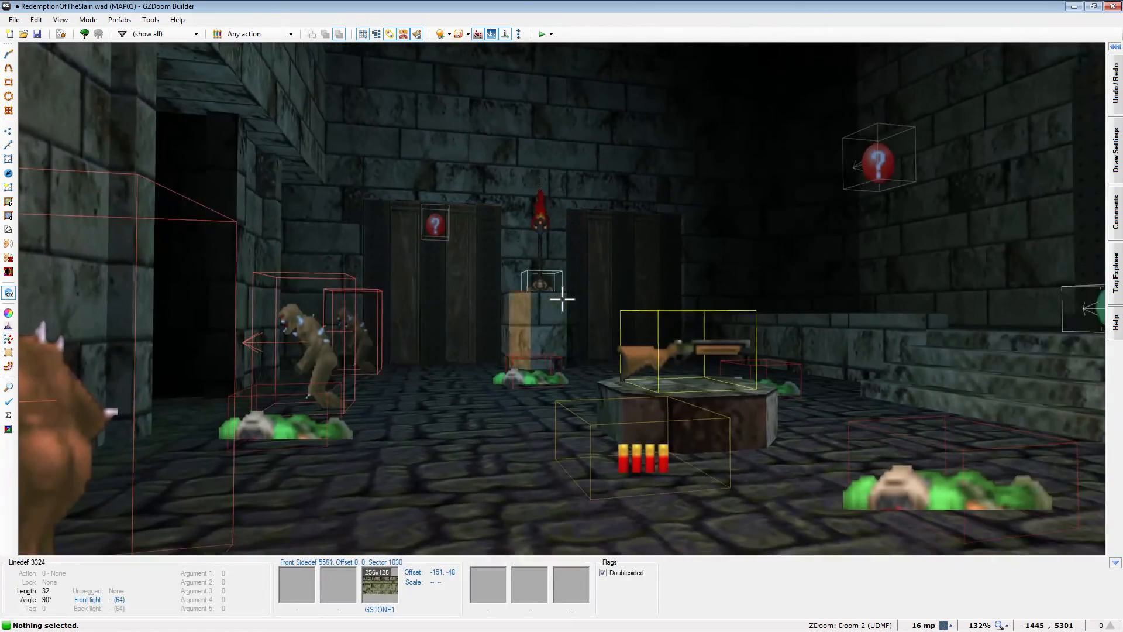
key(s)
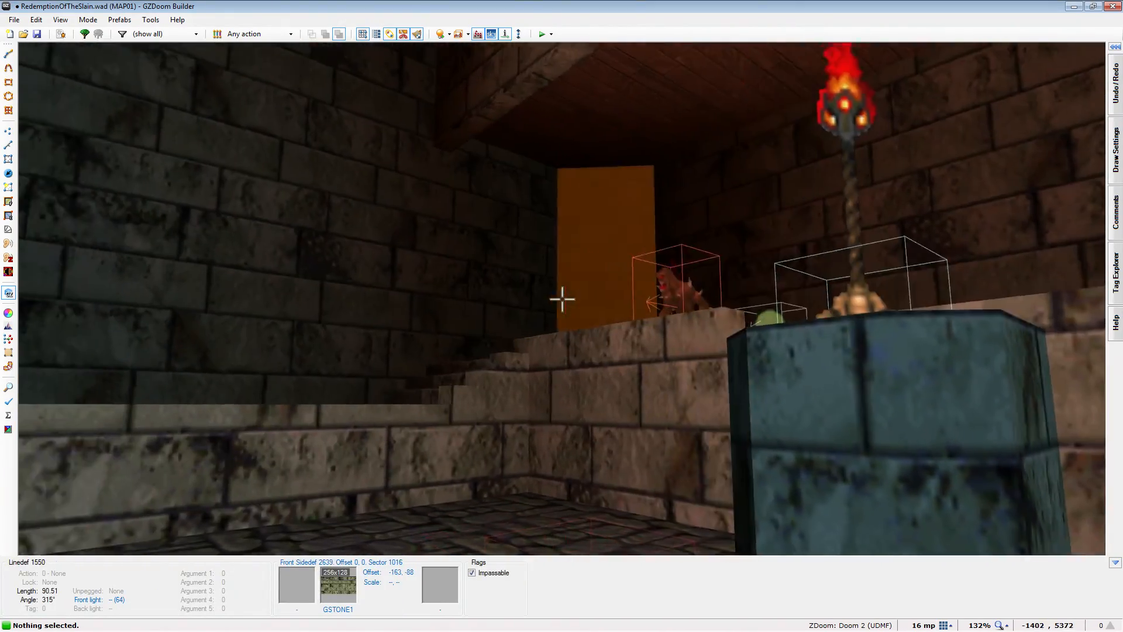
key(f)
key(d)
key(f)
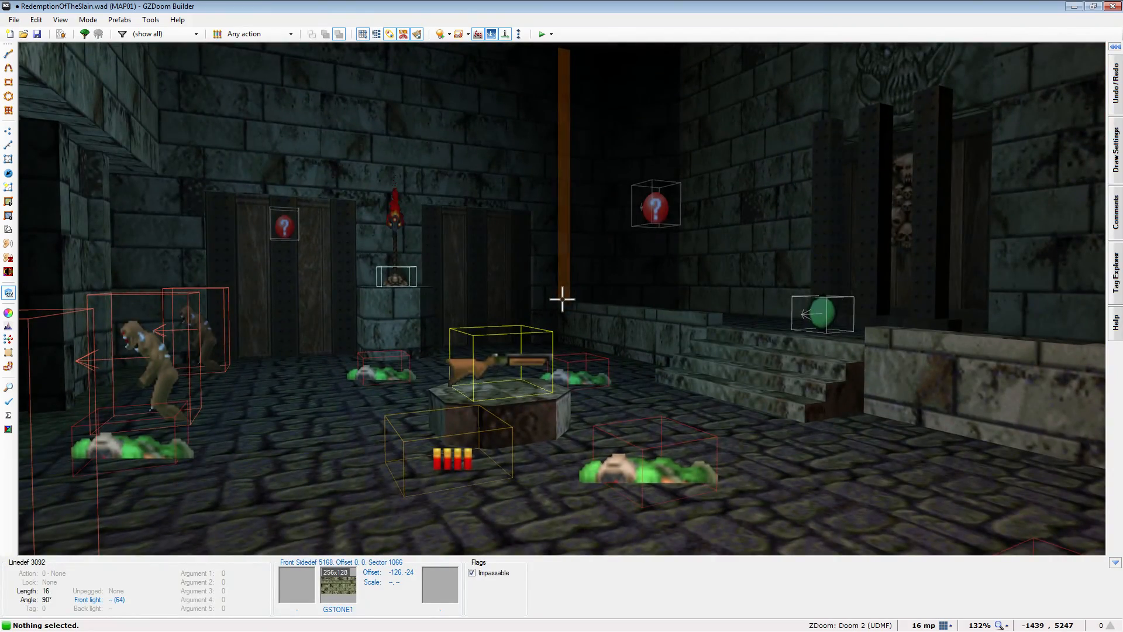
key(d)
key(e)
key(s)
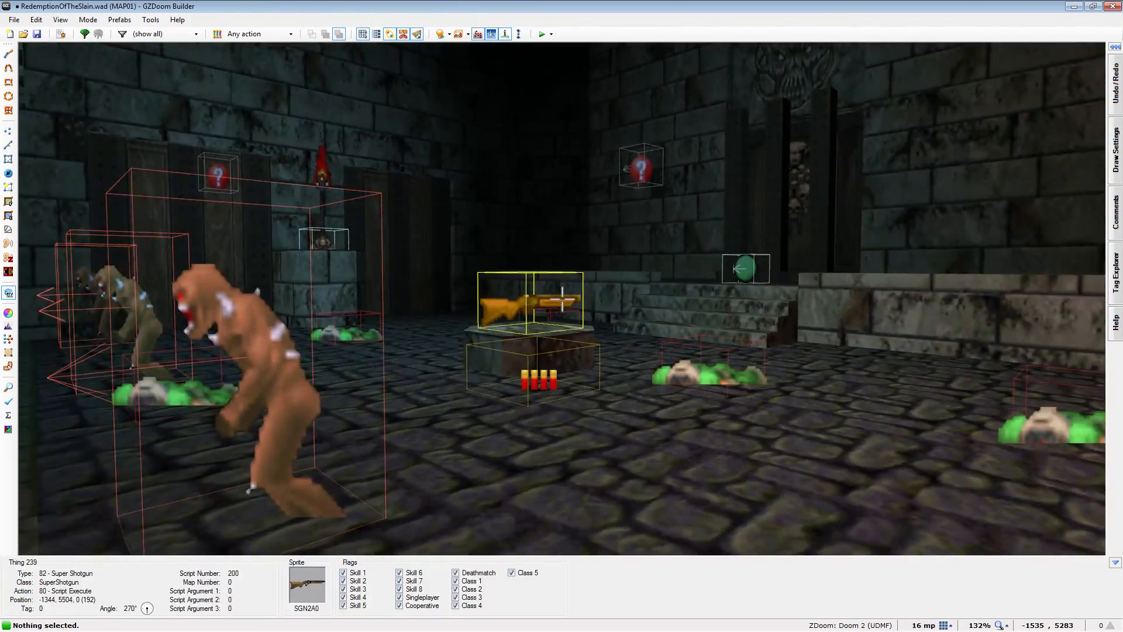
key(e)
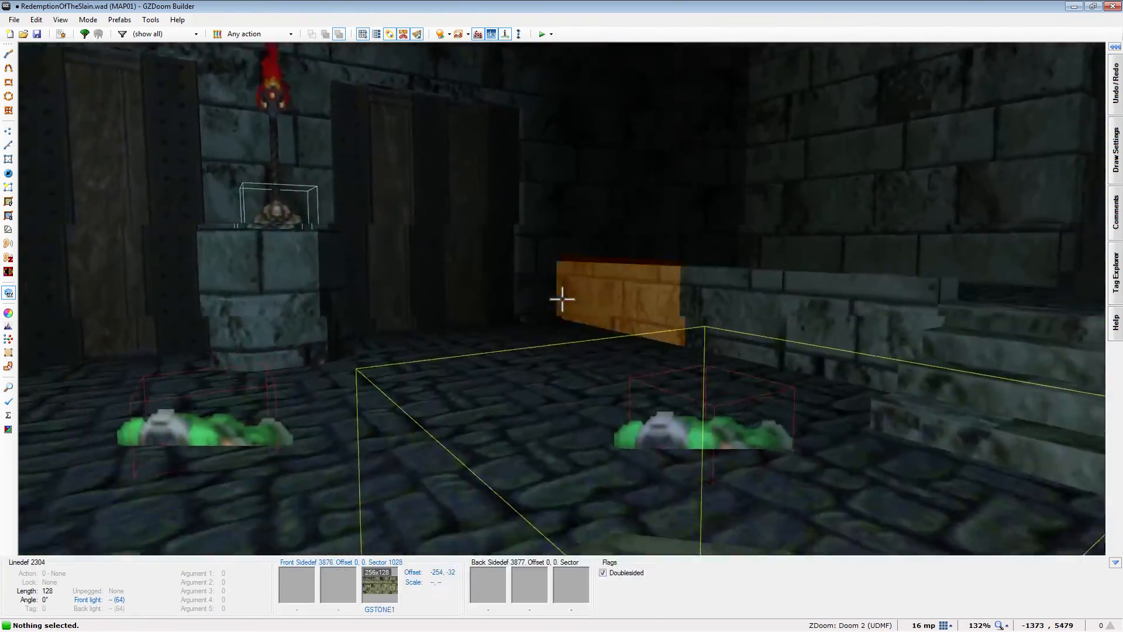
key(e)
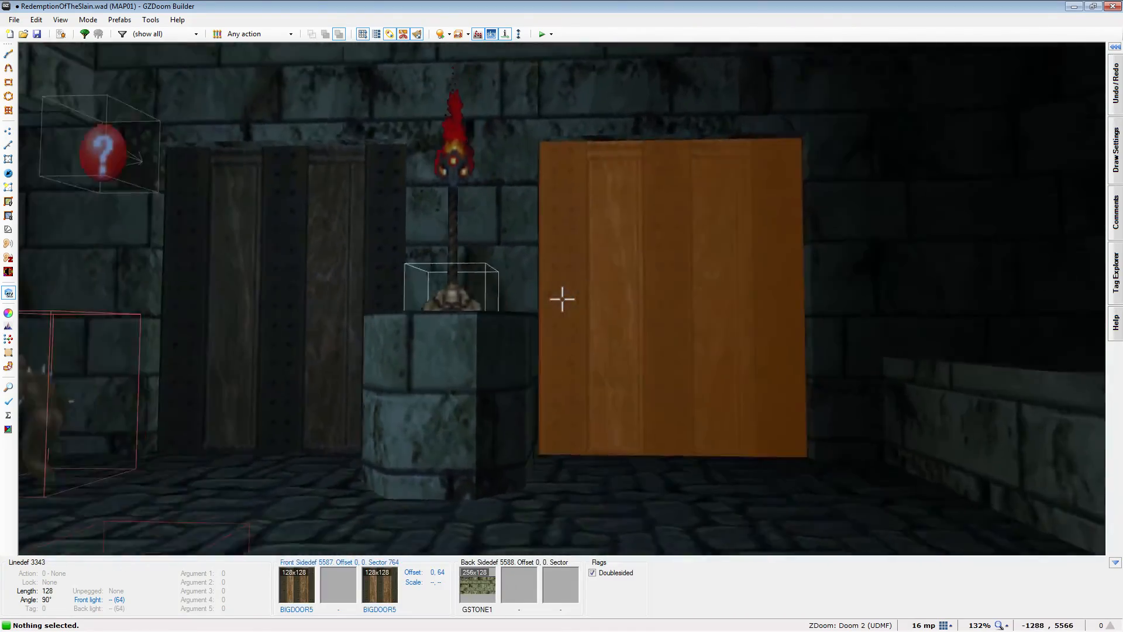
Inspect the two hidden monster closets behind the BIGDOOR5 doors from outside the chamber walls
key(s)
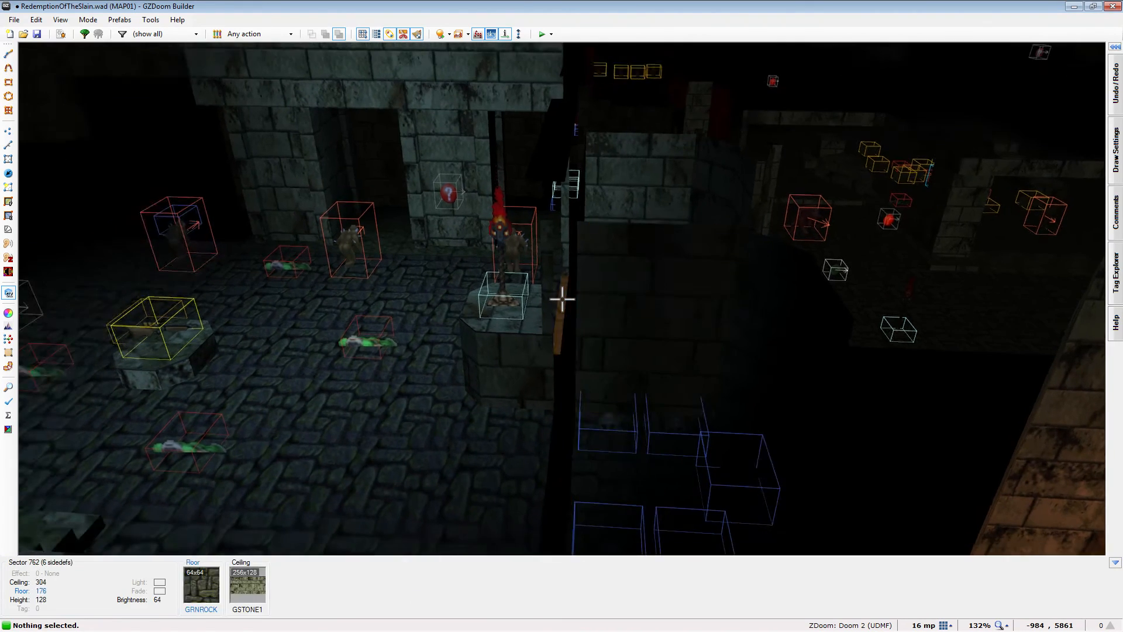
key(s)
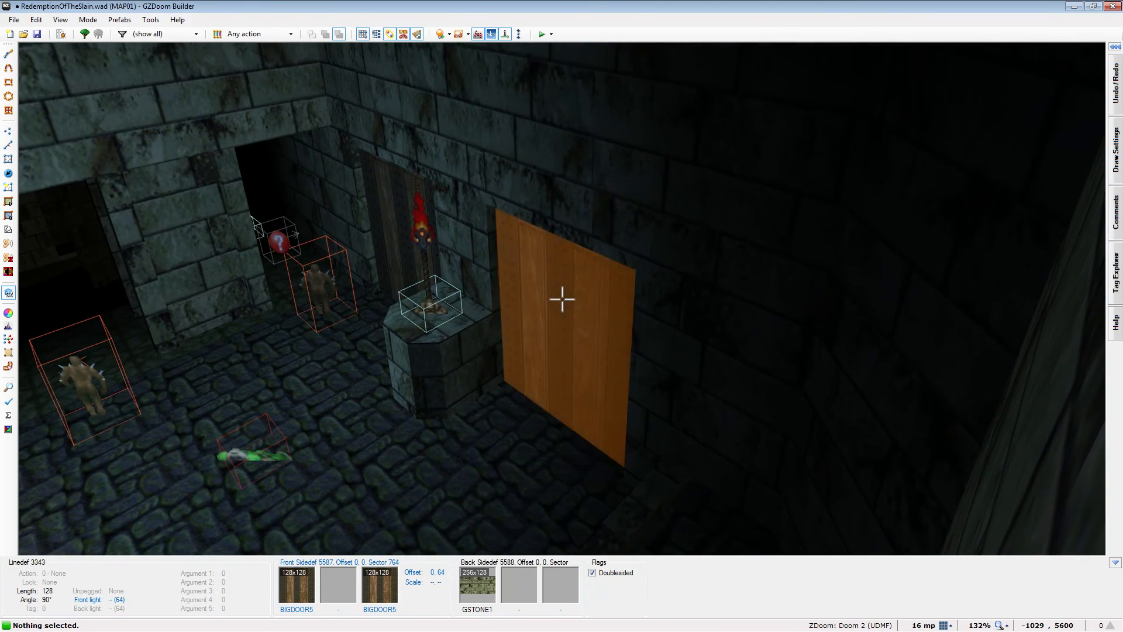
key(e)
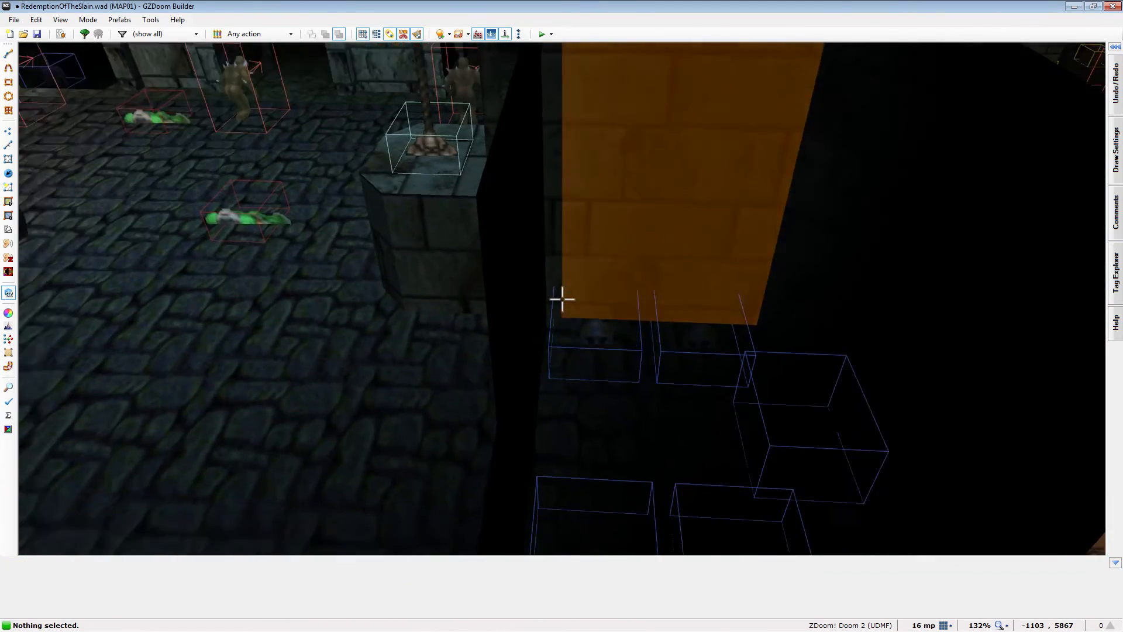
key(e)
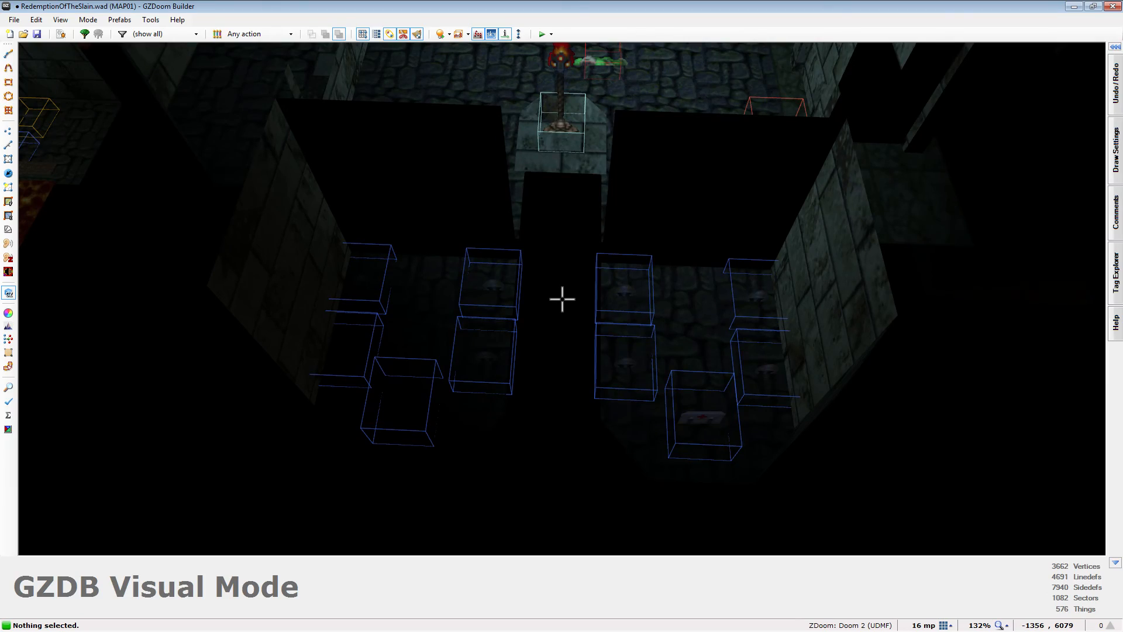
key(e)
key(s)
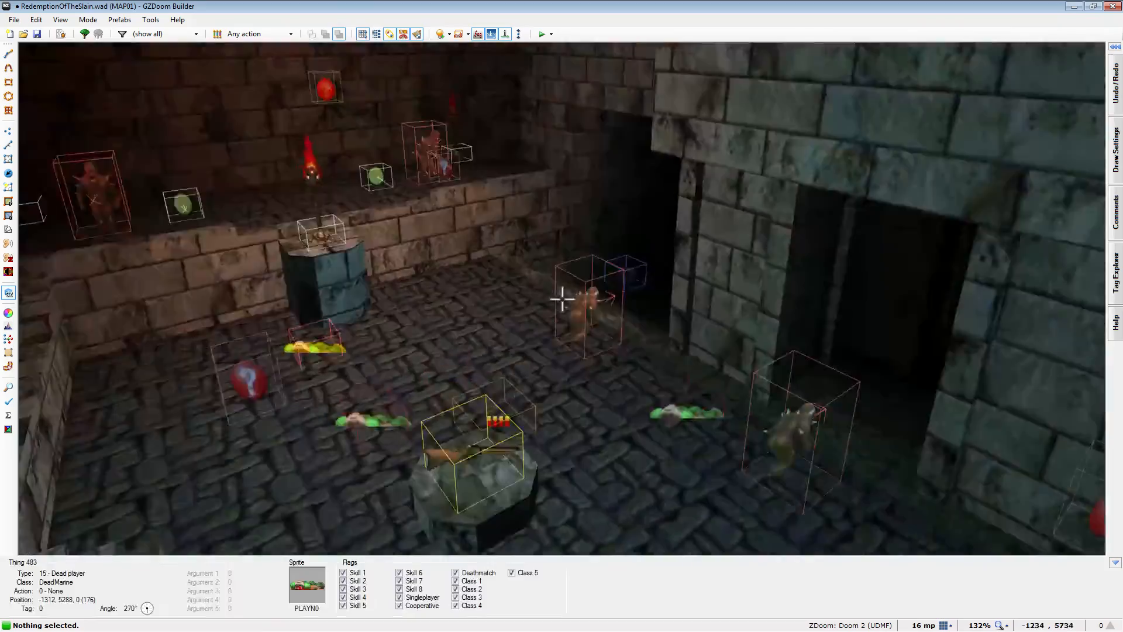
key(e)
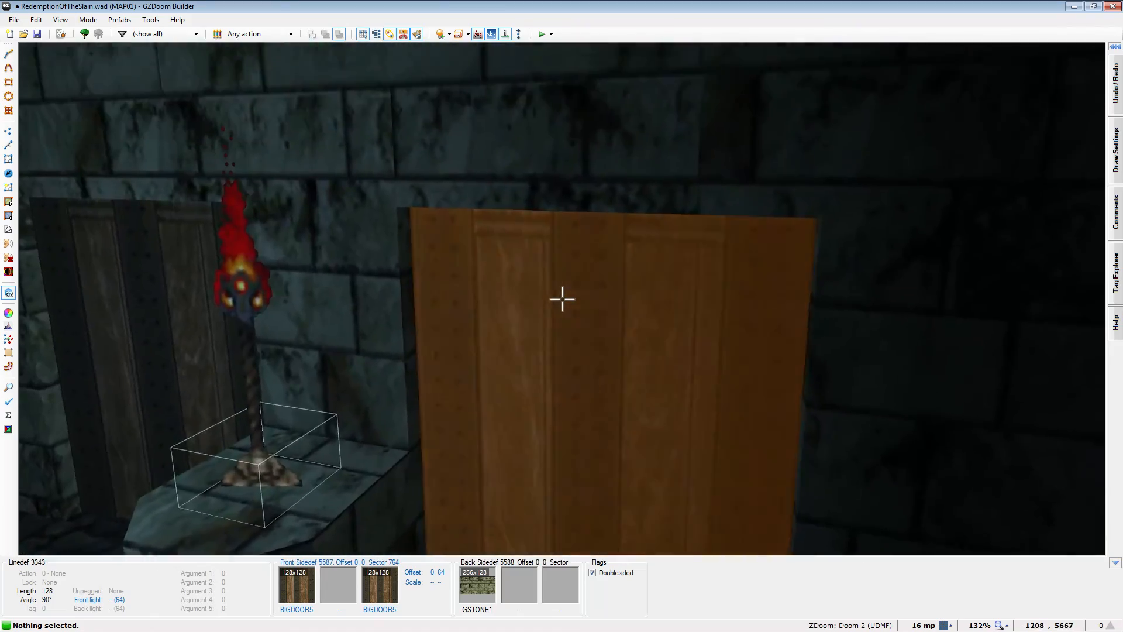
key(s)
key(s)
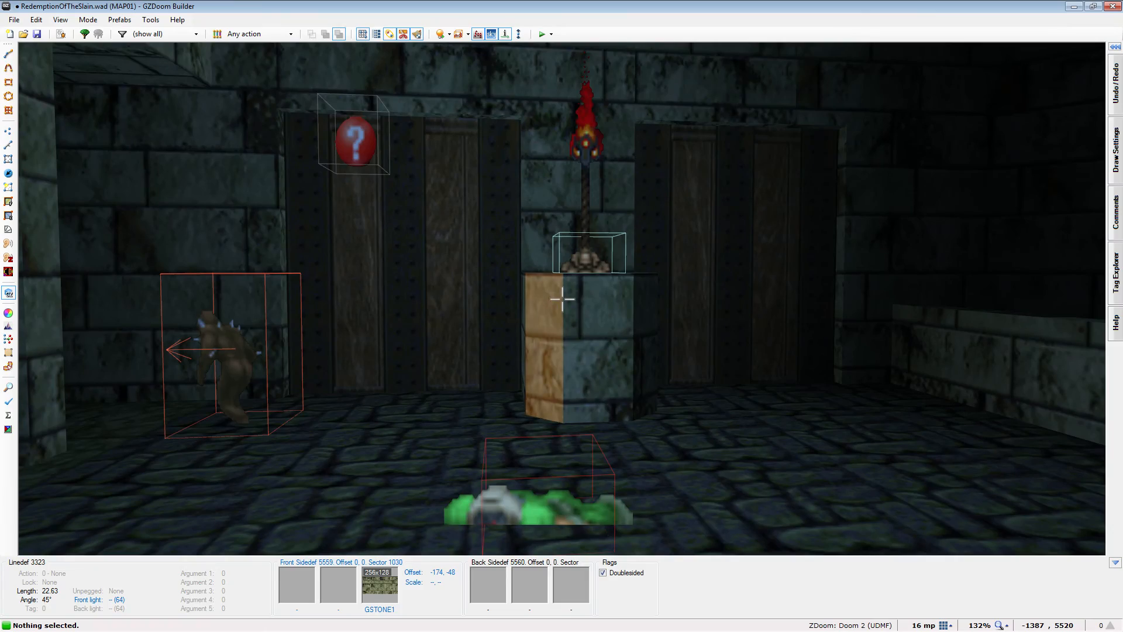
Check the torch pedestals, BIGDOOR5 doors, red-lit imp ledge and side stairs of the super shotgun chamber in 3D
key(w)
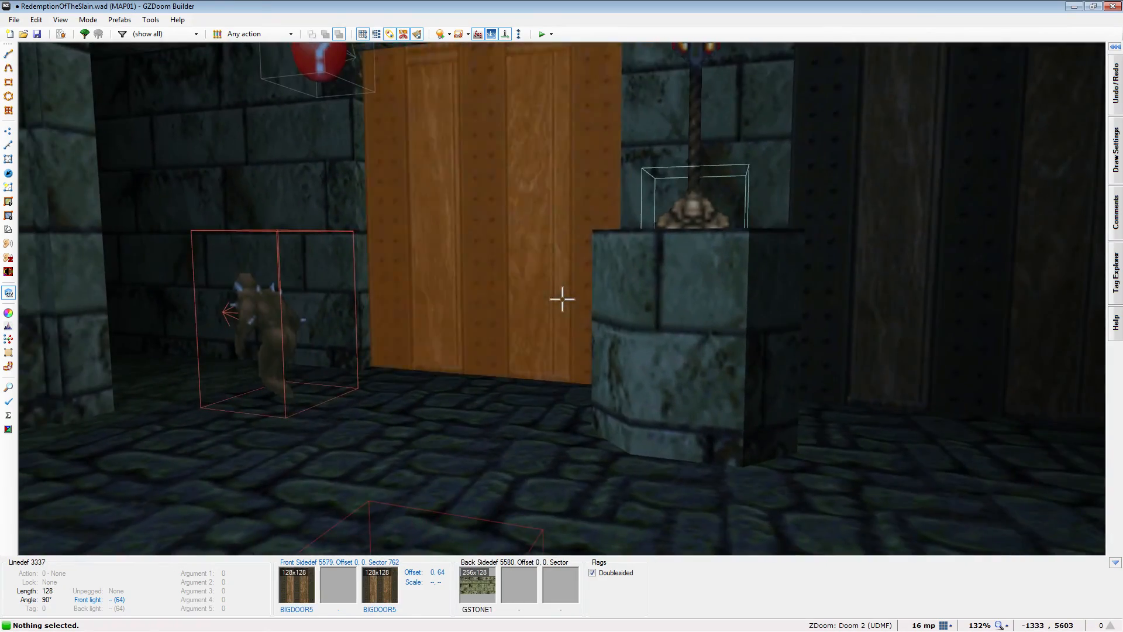
key(w)
key(s)
key(w)
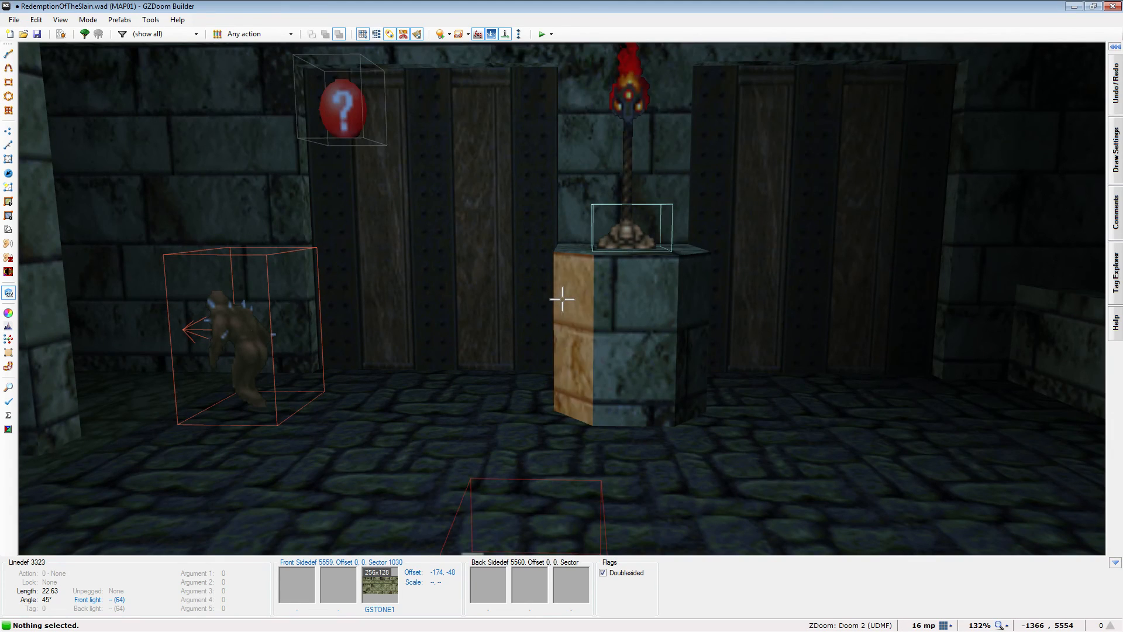
key(w)
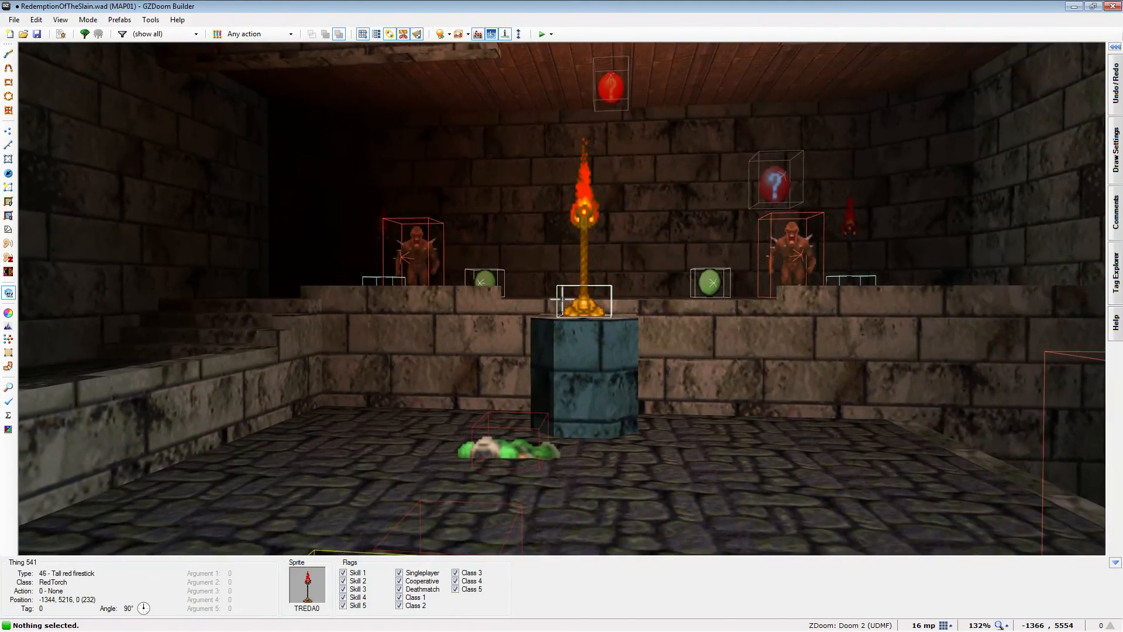
key(a)
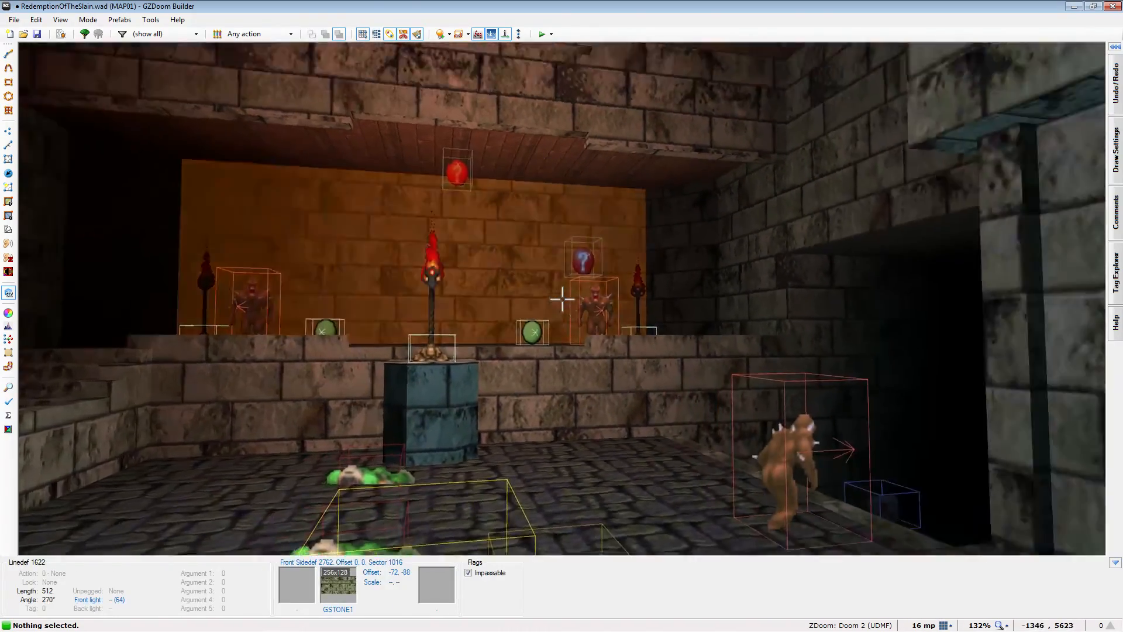
key(w)
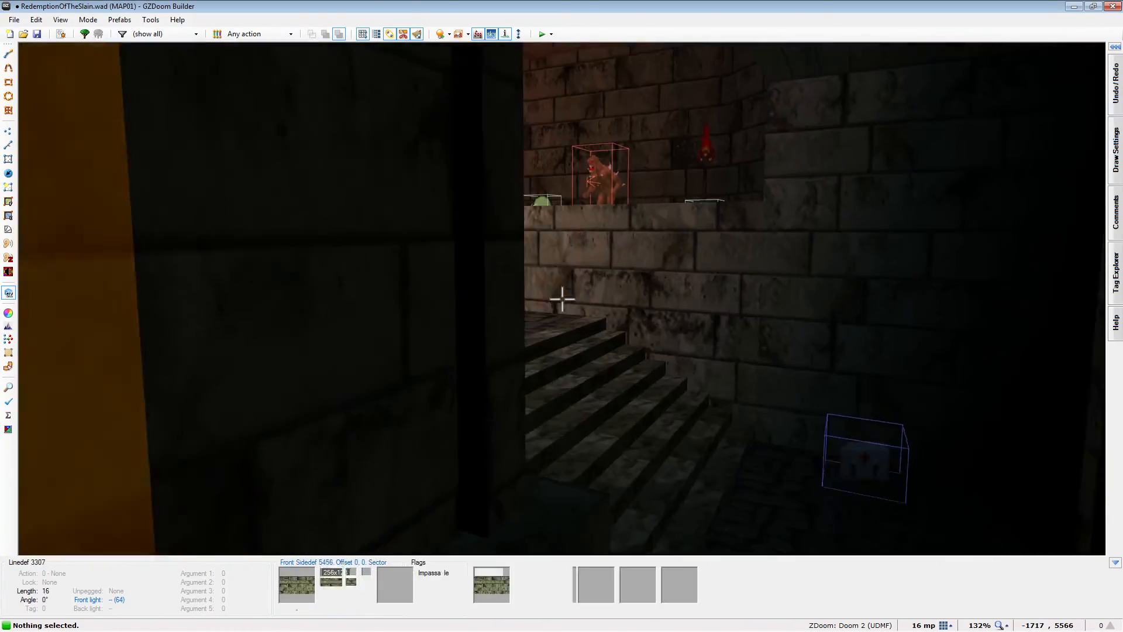
key(w)
key(d)
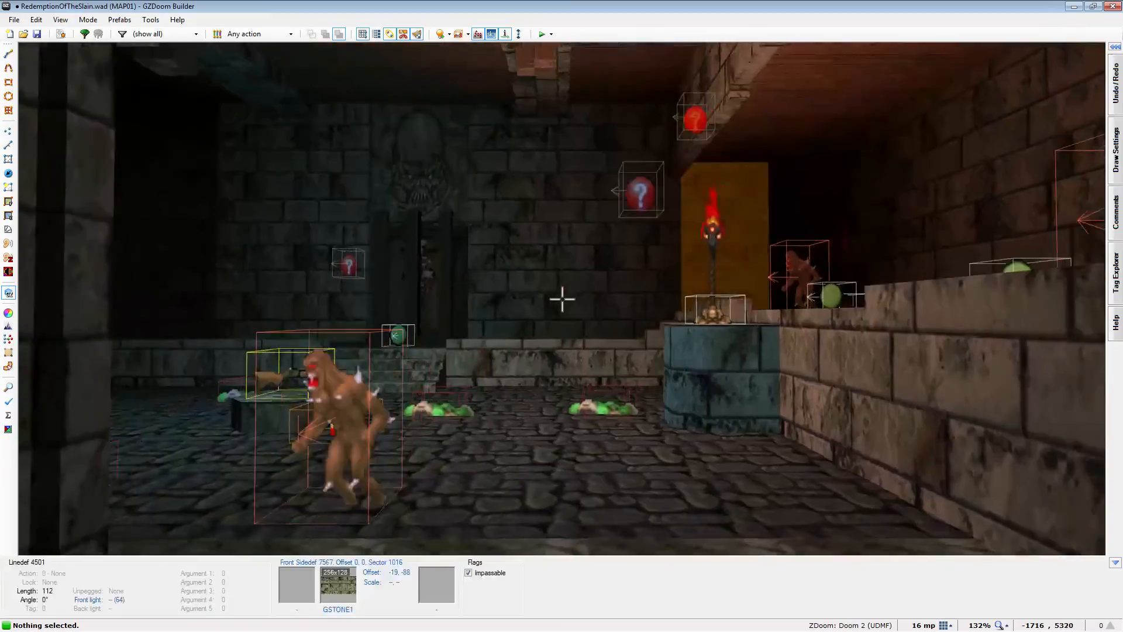
key(w)
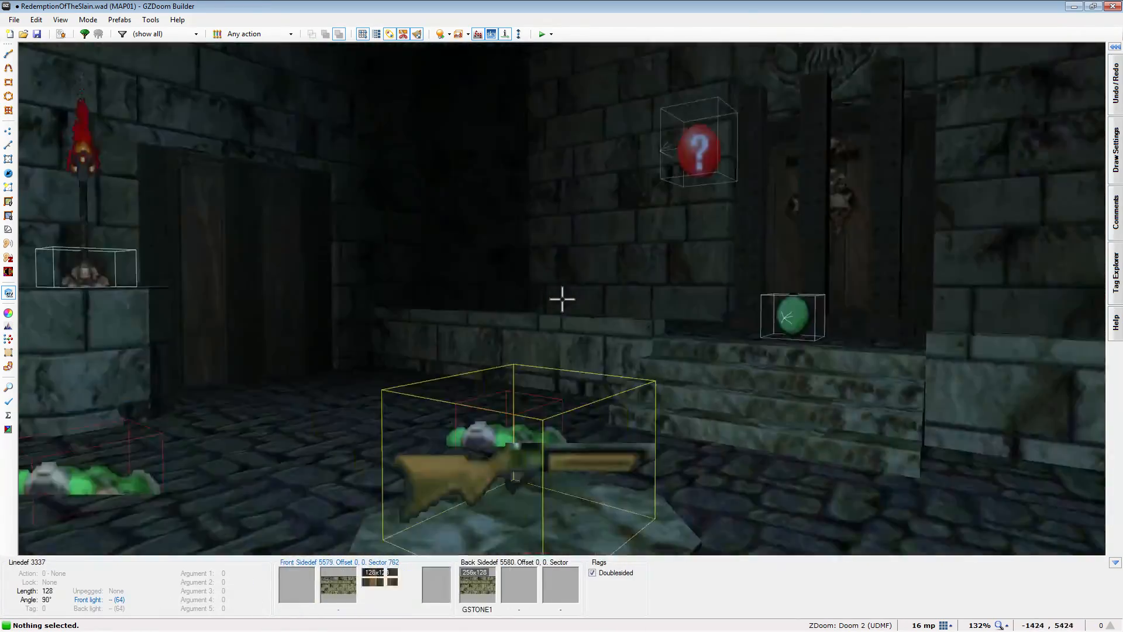
key(w)
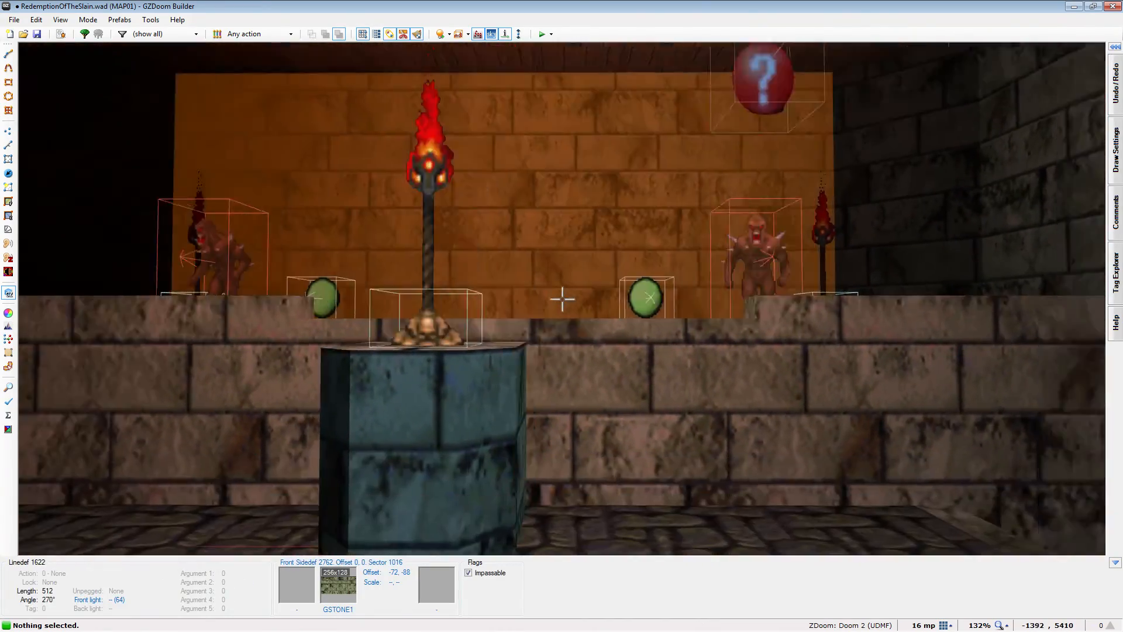
Compare the dark lava-window hall and its stairs with the lit super shotgun chamber in 3D
key(w)
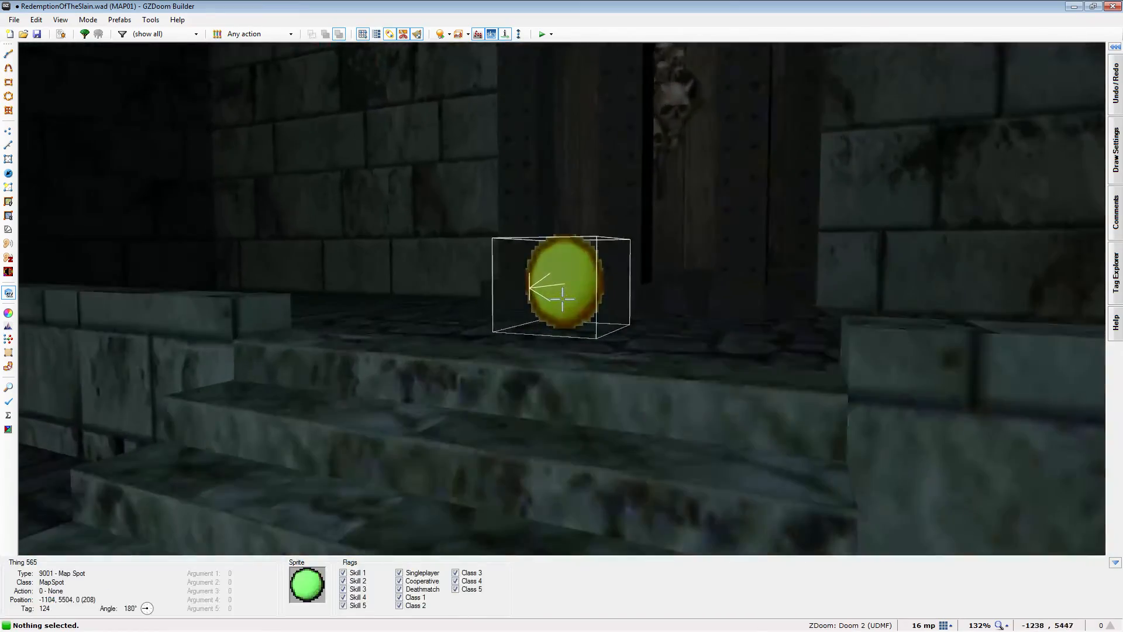
key(w)
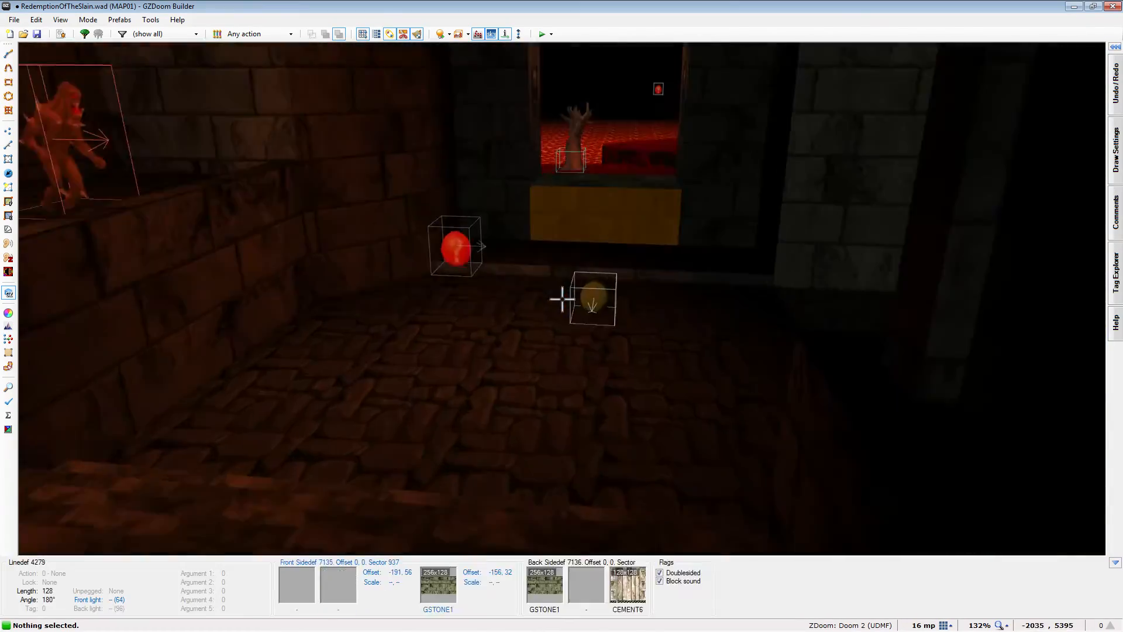
key(w)
key(w)
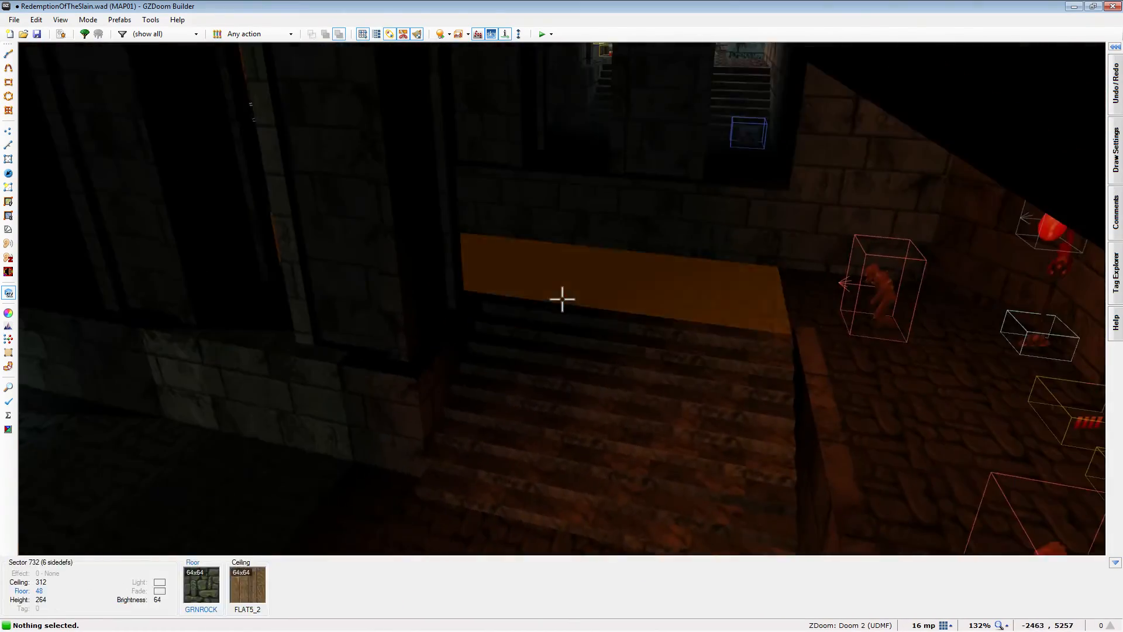
key(w)
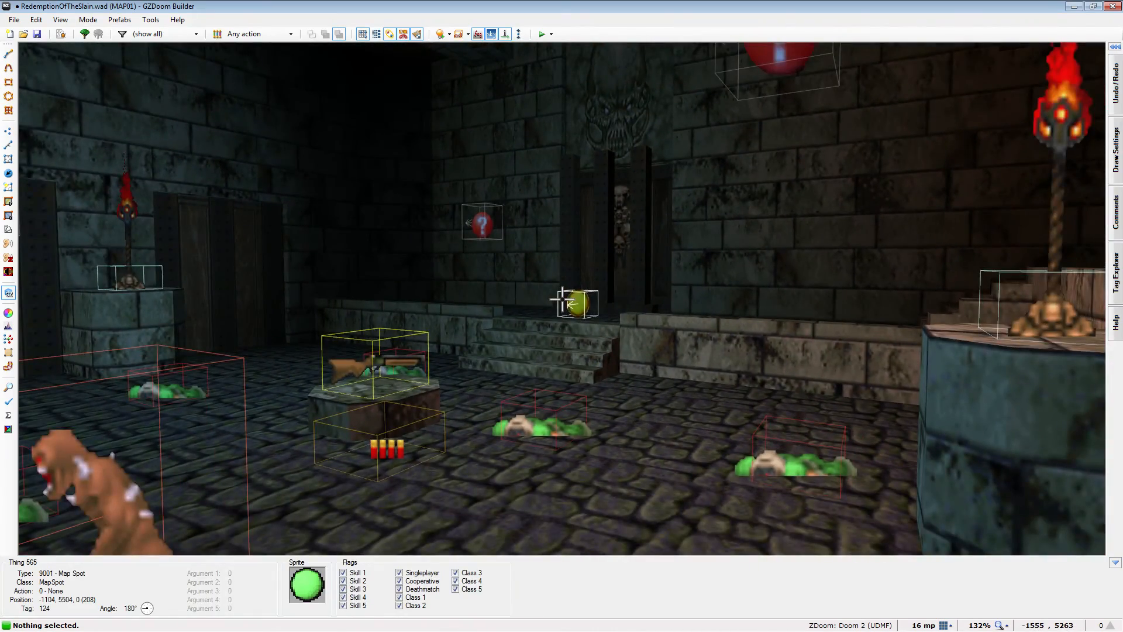
key(w)
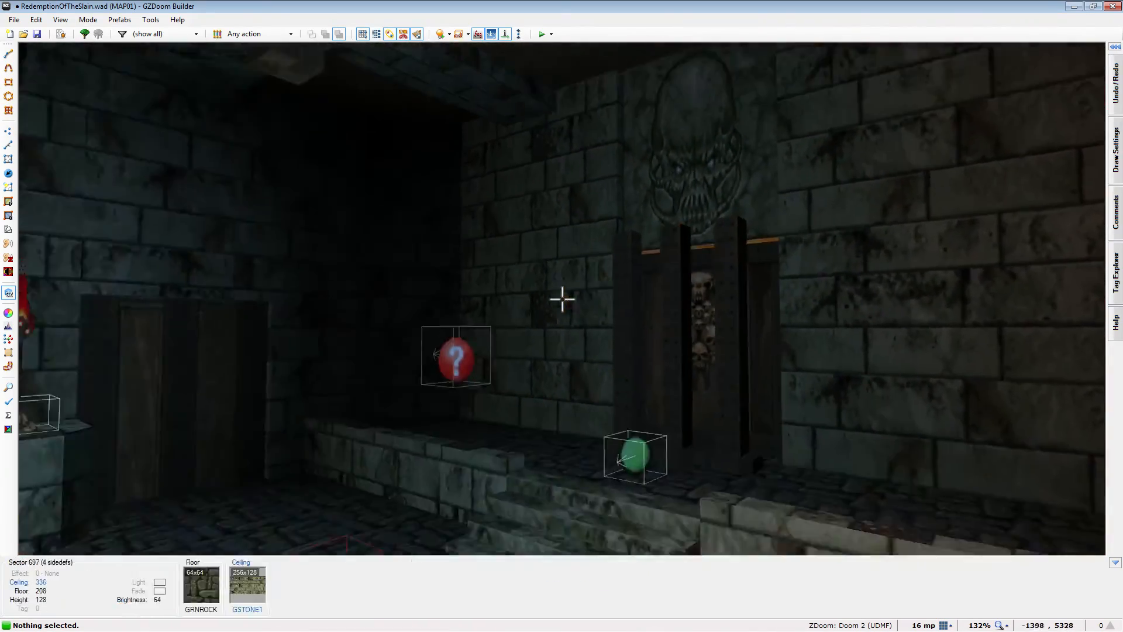
key(w)
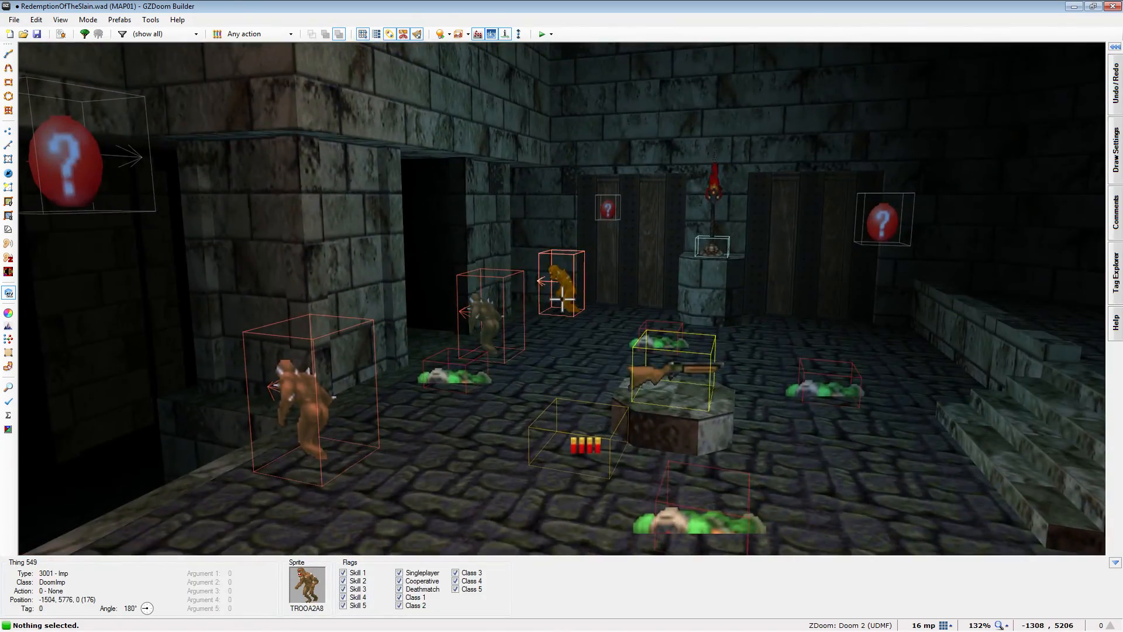
key(w)
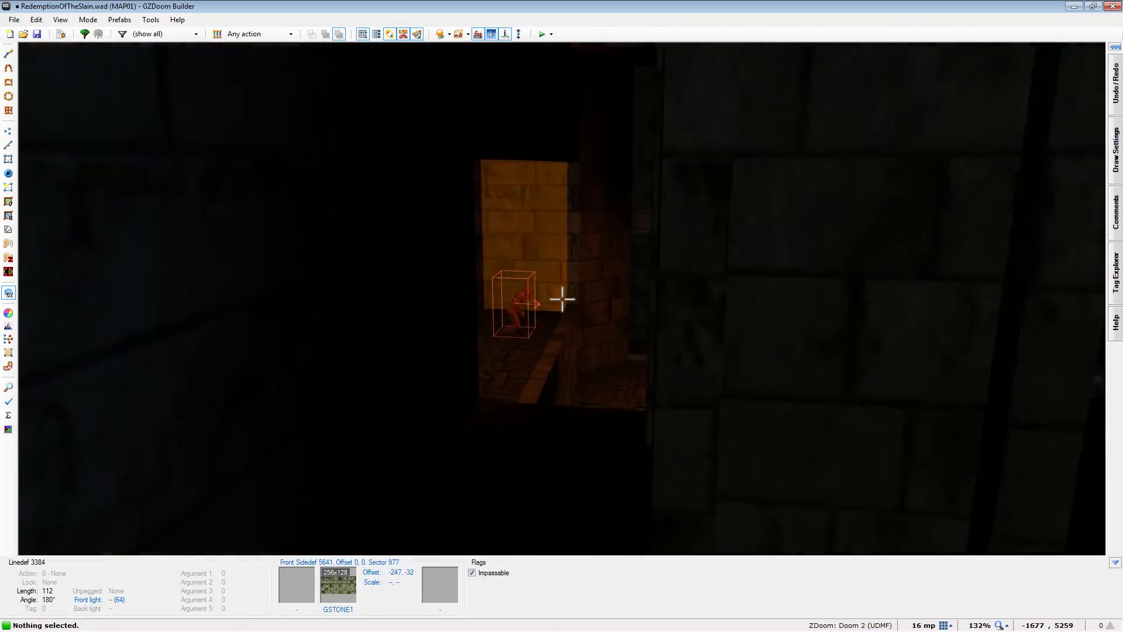
key(w)
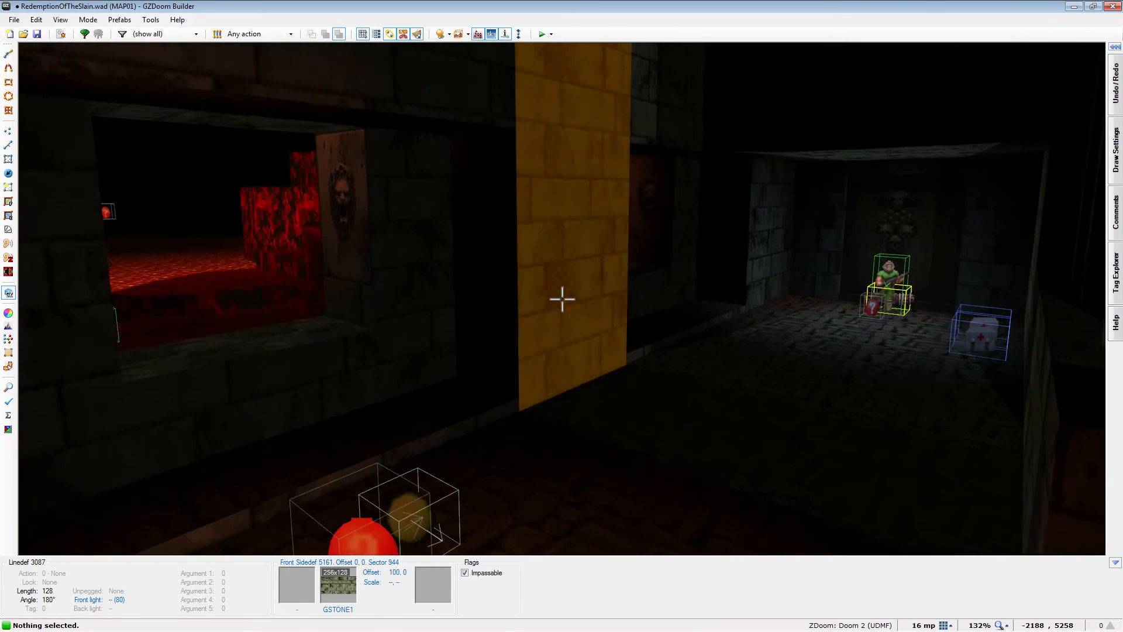
key(w)
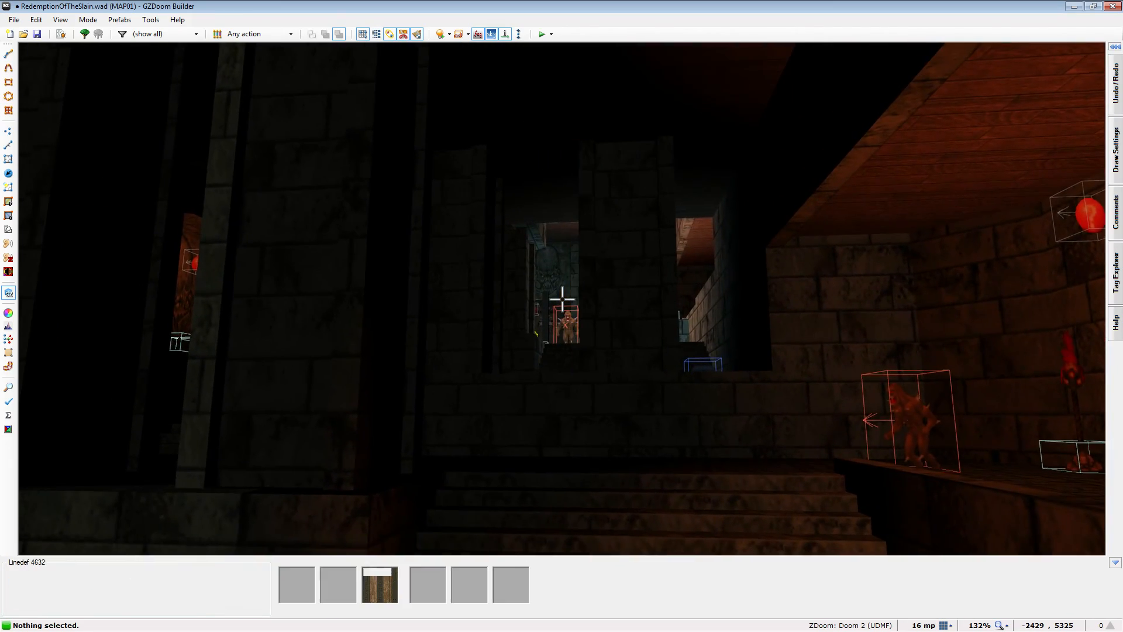
Examine the barred door under the demon face, and view the blue-key BIGDOOR7 door in the blue skull key hall
key(e)
key(e)
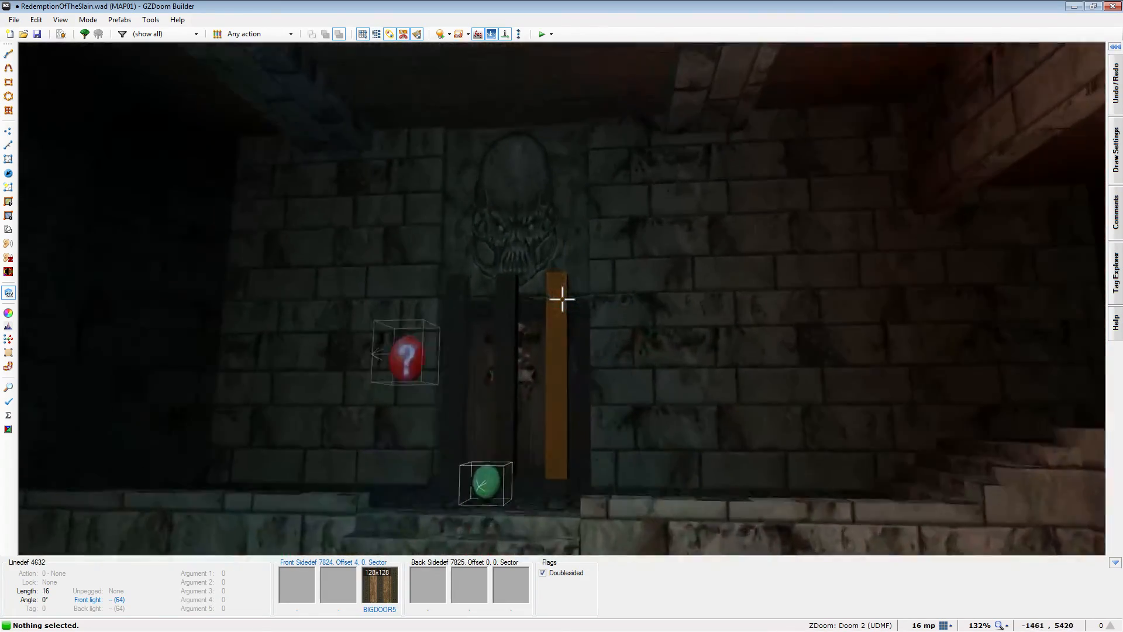
key(e)
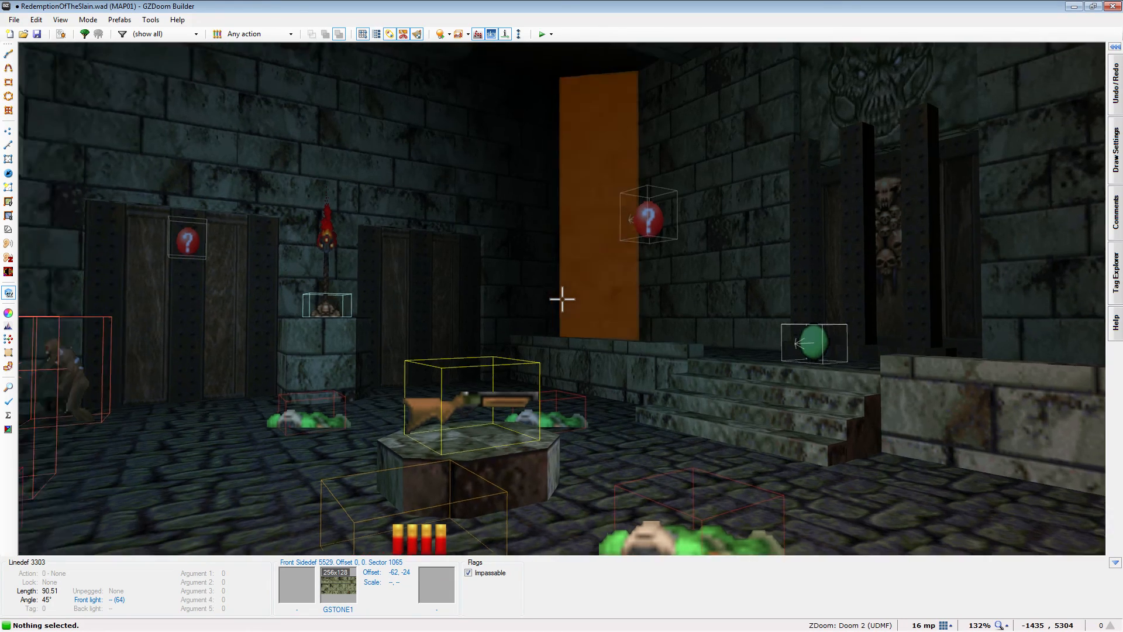
key(e)
key(e)
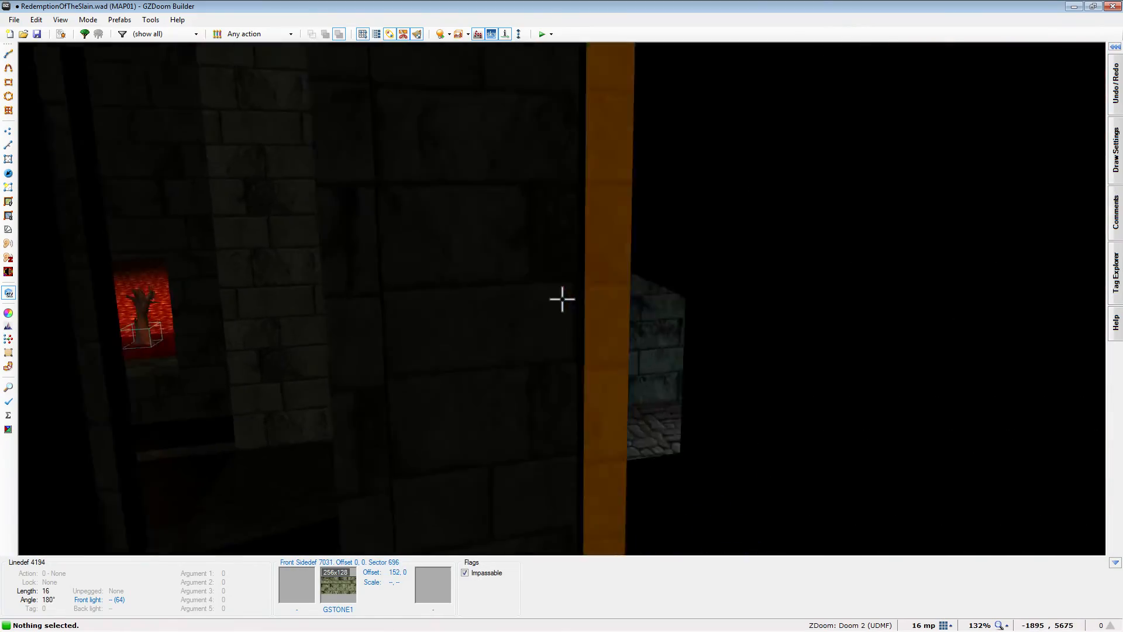
key(a)
key(d)
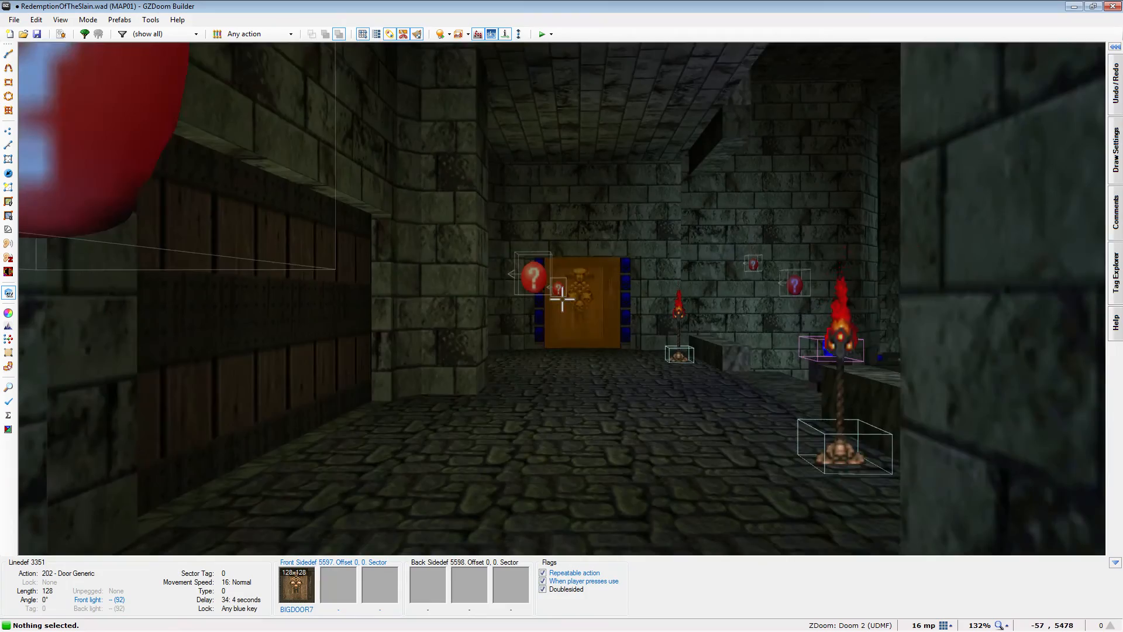
key(e)
key(e)
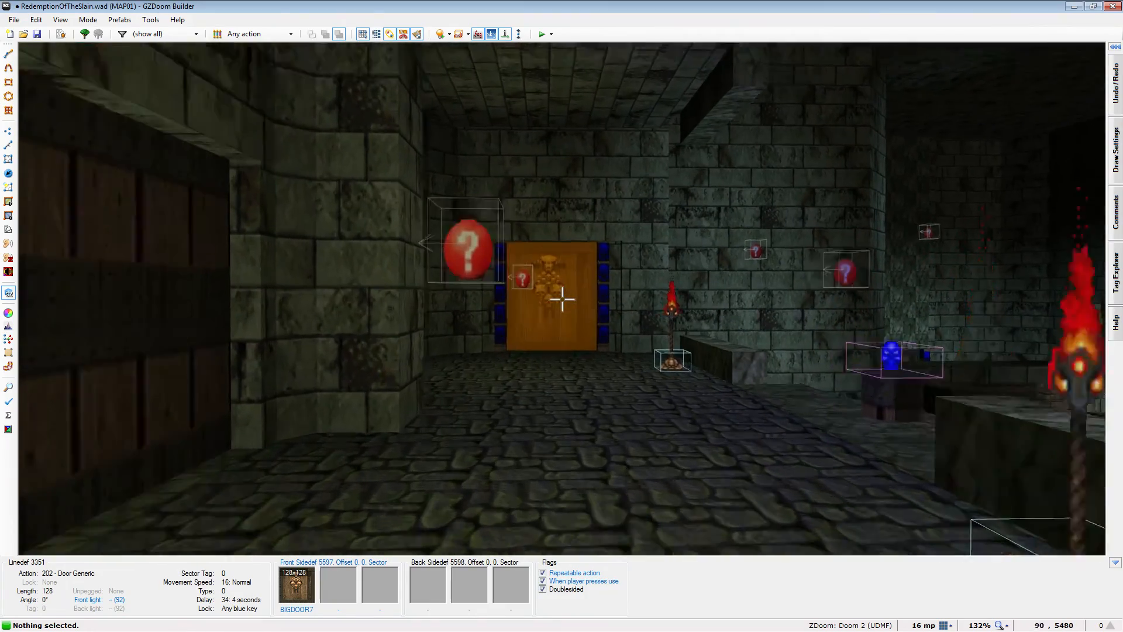
Compare the BIGDOOR7 doors around the blue skull key hall and the barred door under the demon face in 3D
key(d)
key(d)
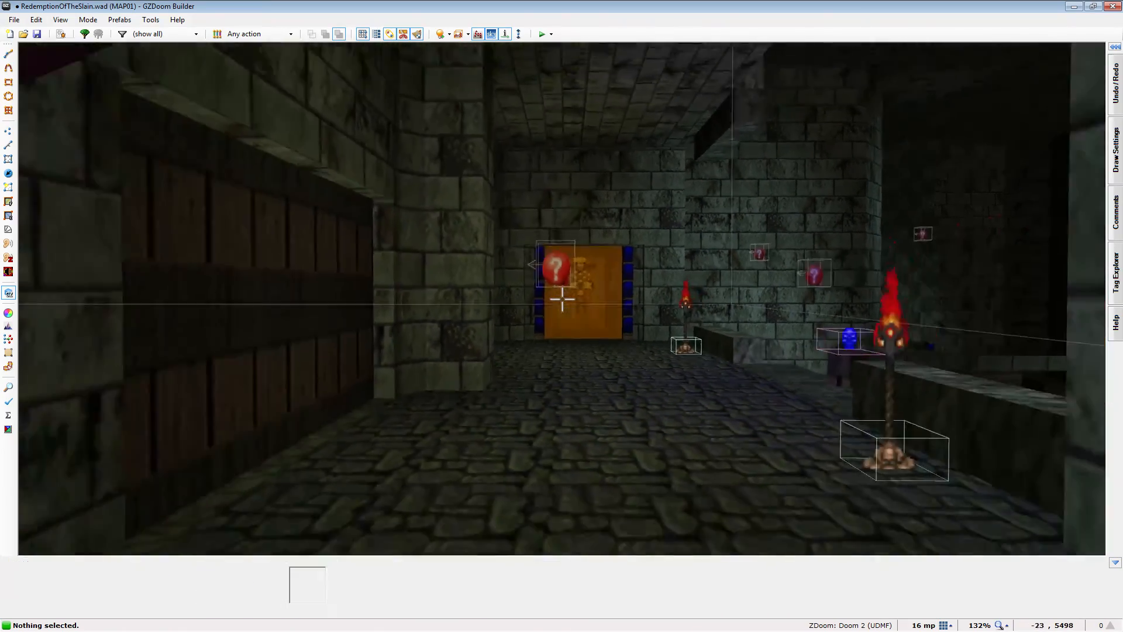
key(e)
key(e)
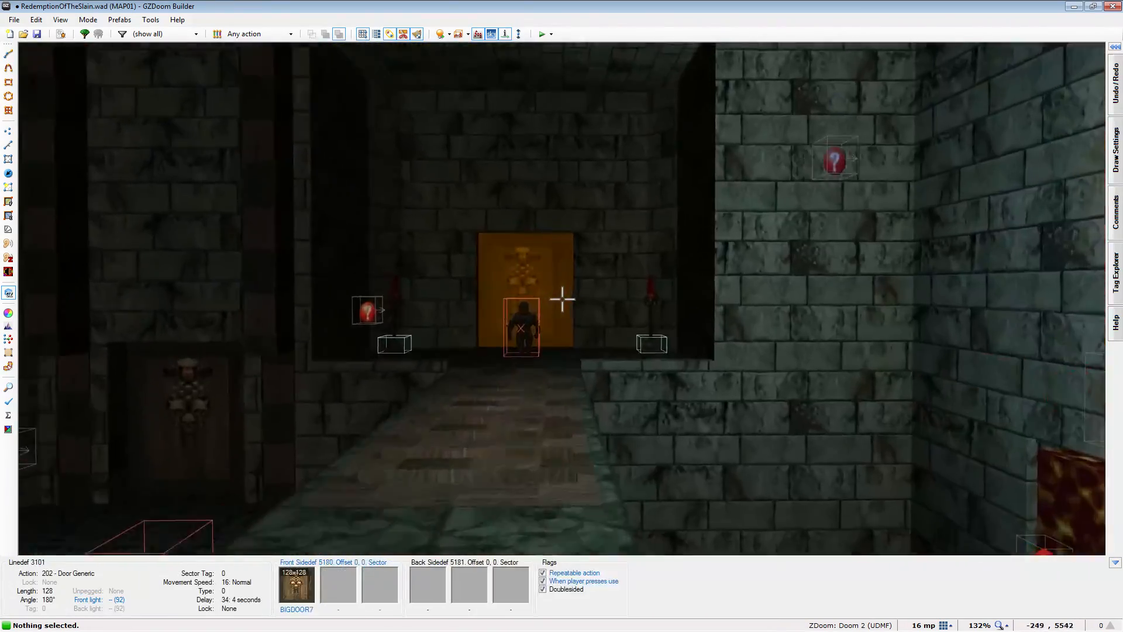
key(e)
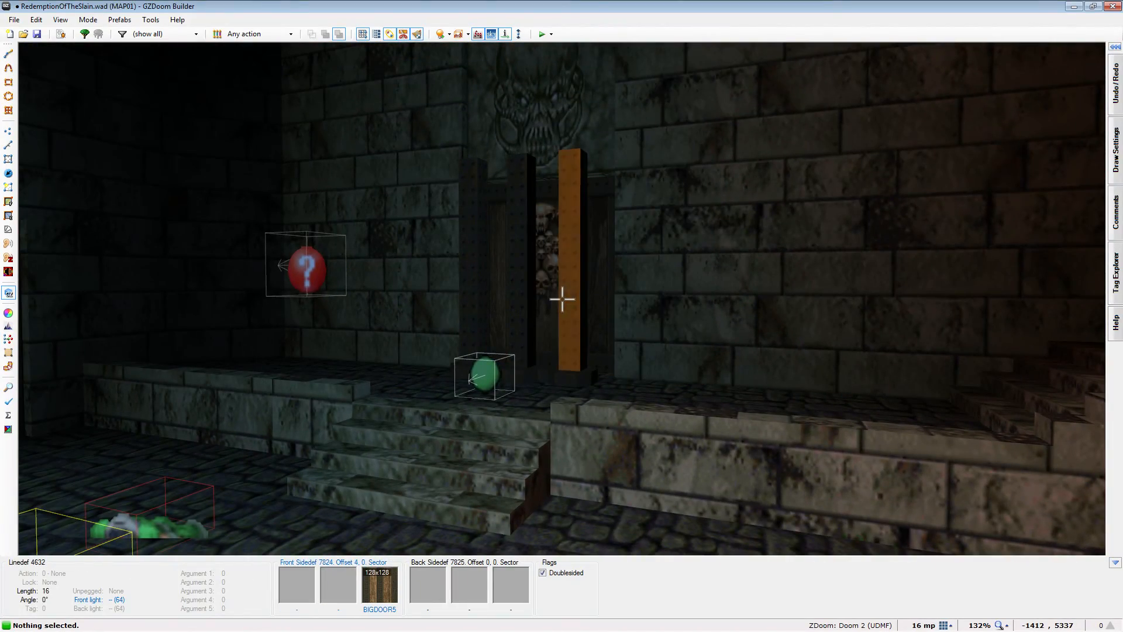
key(e)
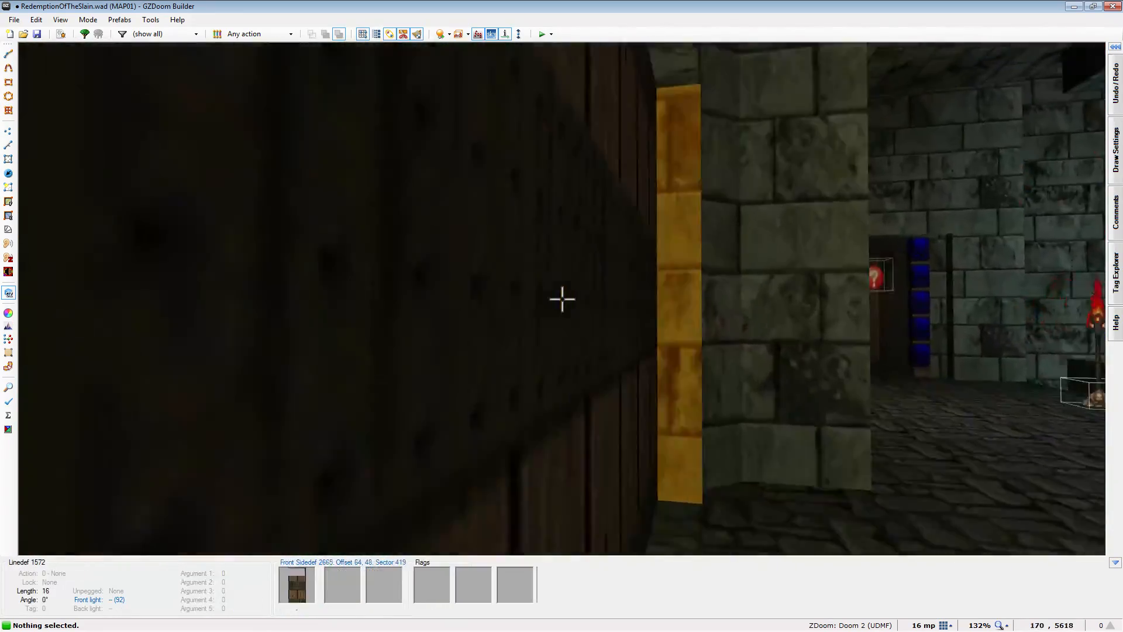
Inspect the hidden monster closet behind the large wooden door from outside the hall's walls
key(e)
key(e)
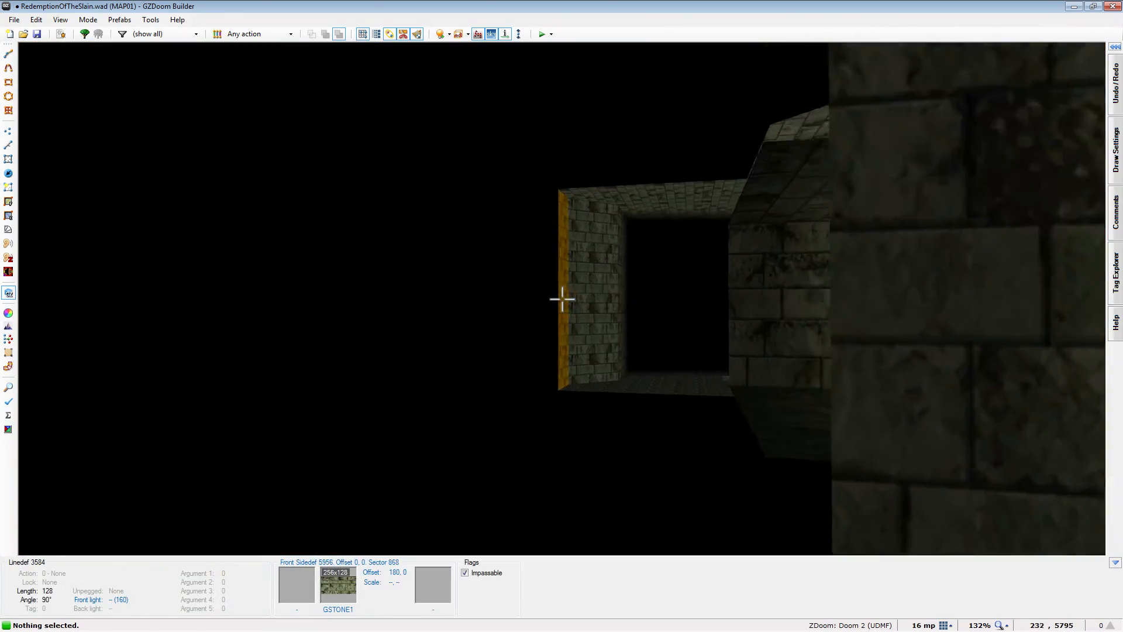
key(e)
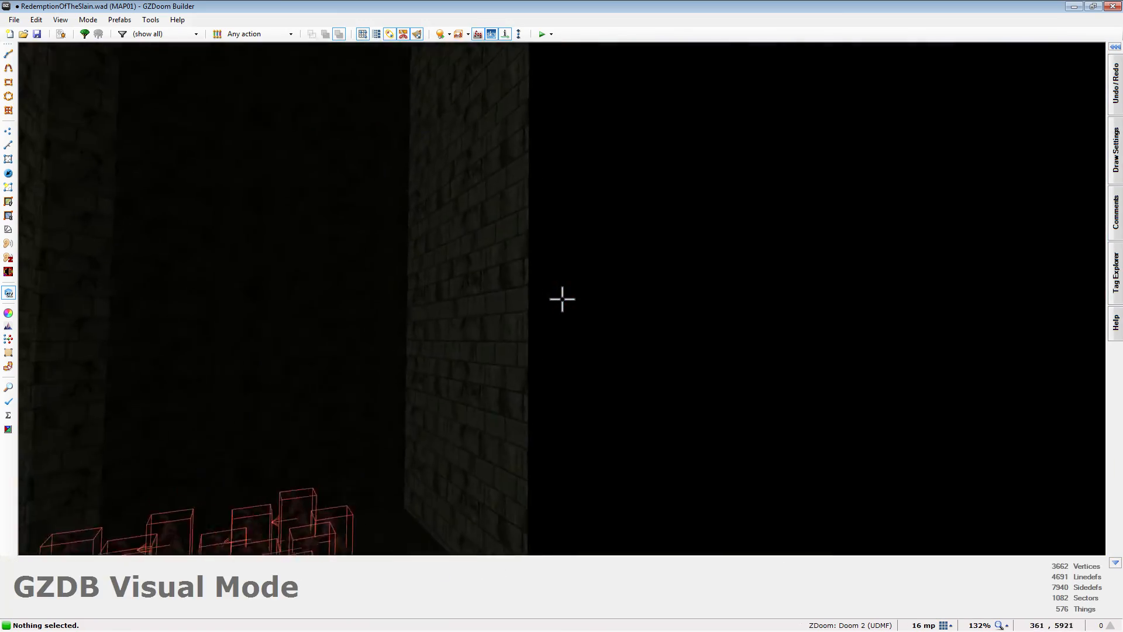
key(d)
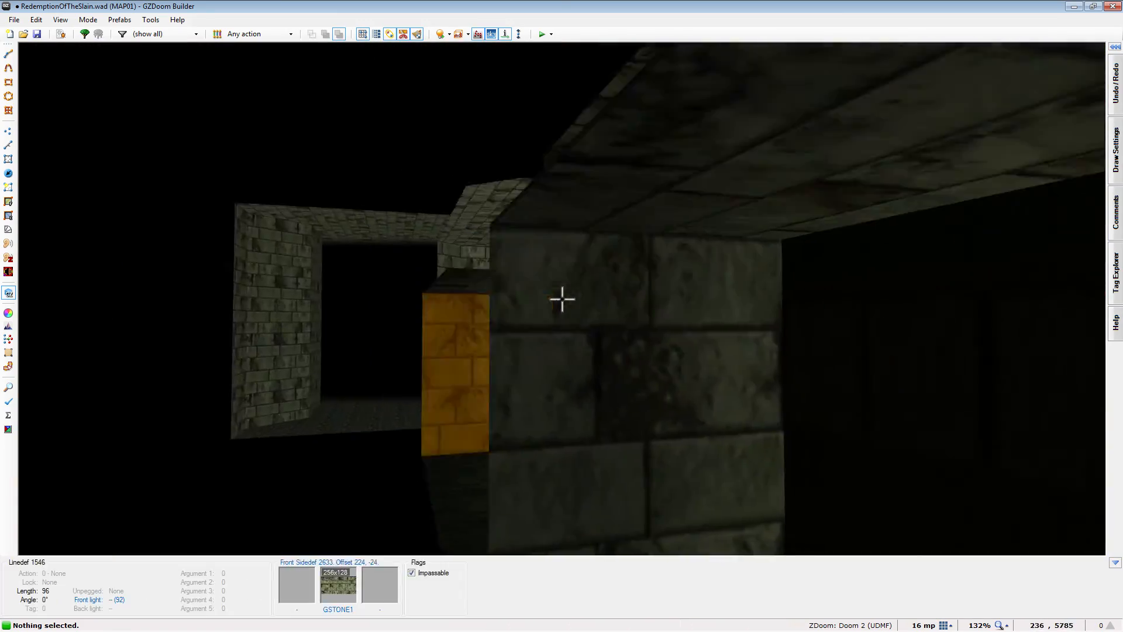
Examine the blue skull key pedestal and the adjoining library hall with its bookcases and lava fixtures in 3D
key(f)
key(e)
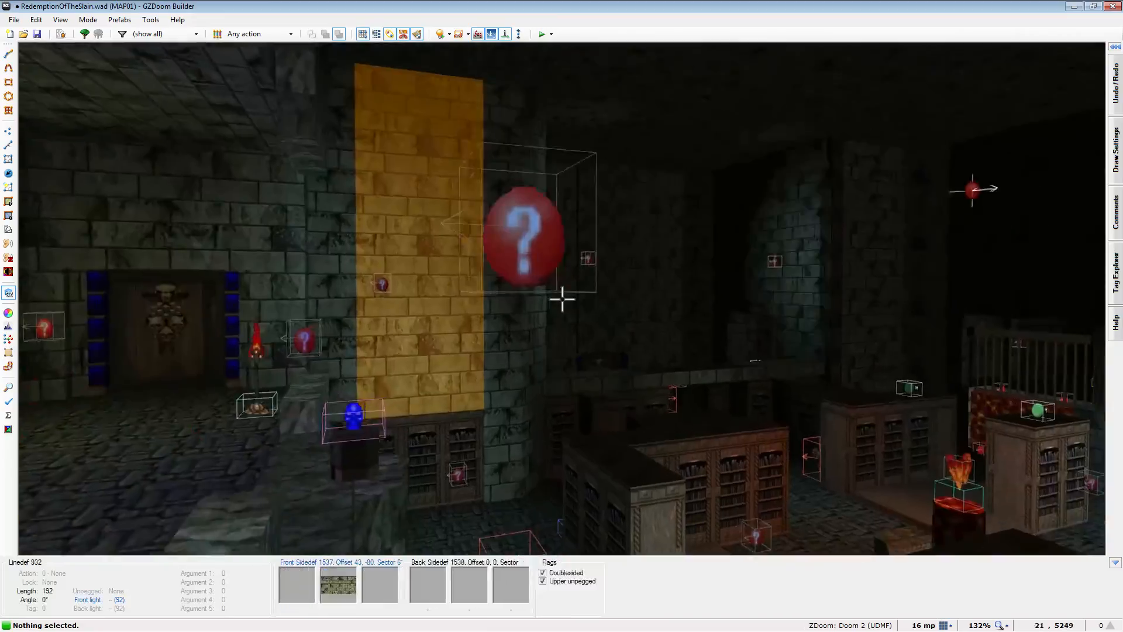
key(f)
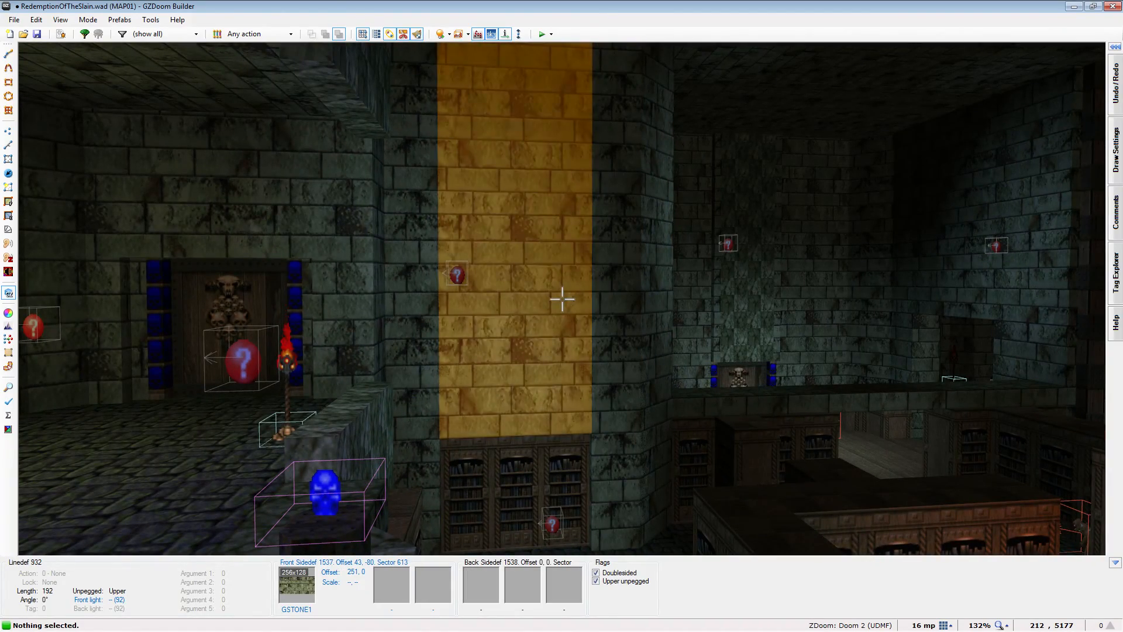
key(e)
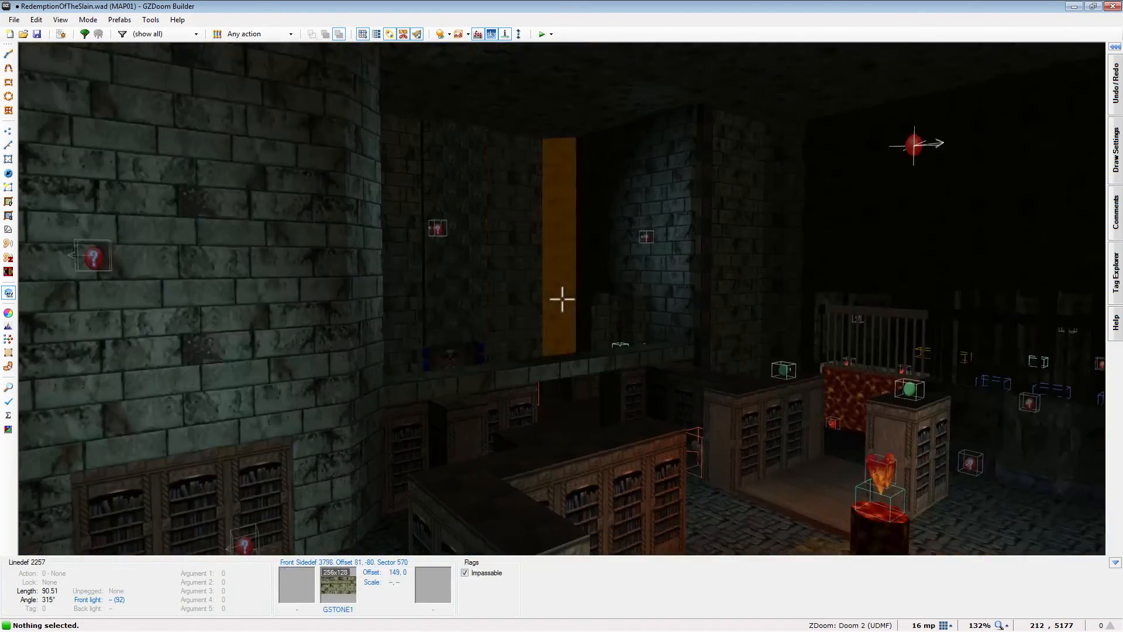
Check the blue-key BIGDOOR7 doors and the bare GSTONE1 halls beyond the library in 3D
key(e)
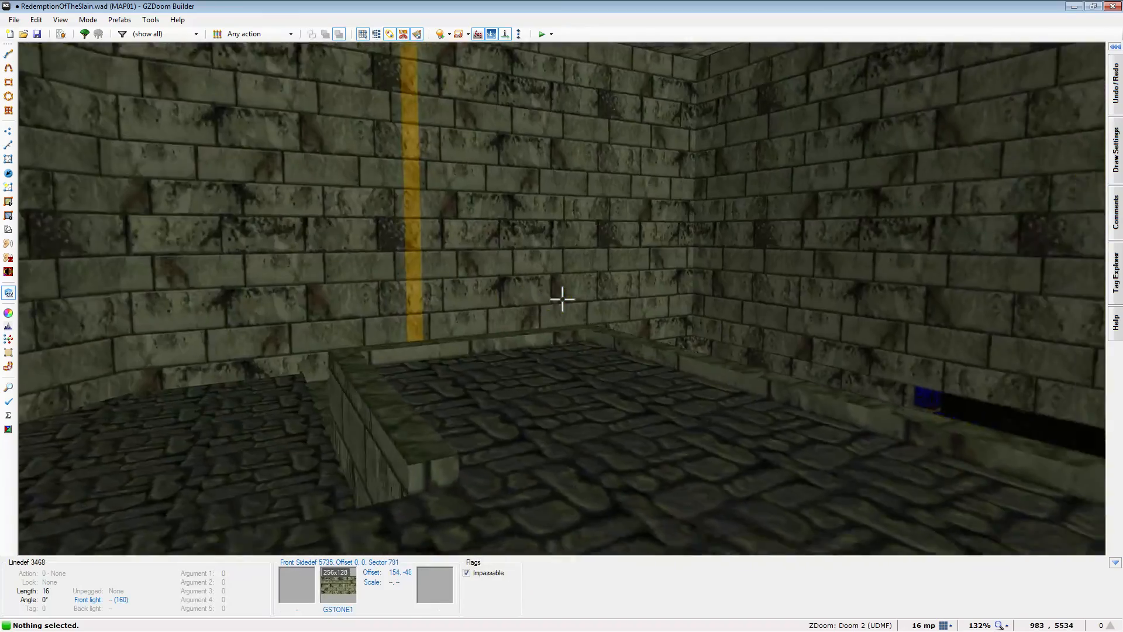
key(e)
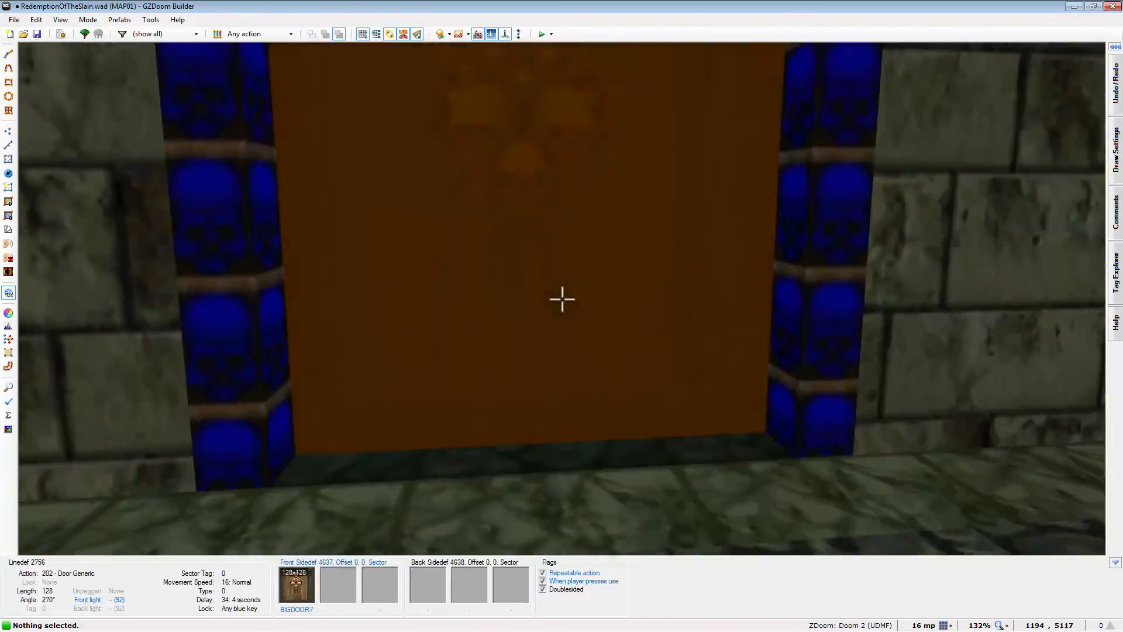
key(e)
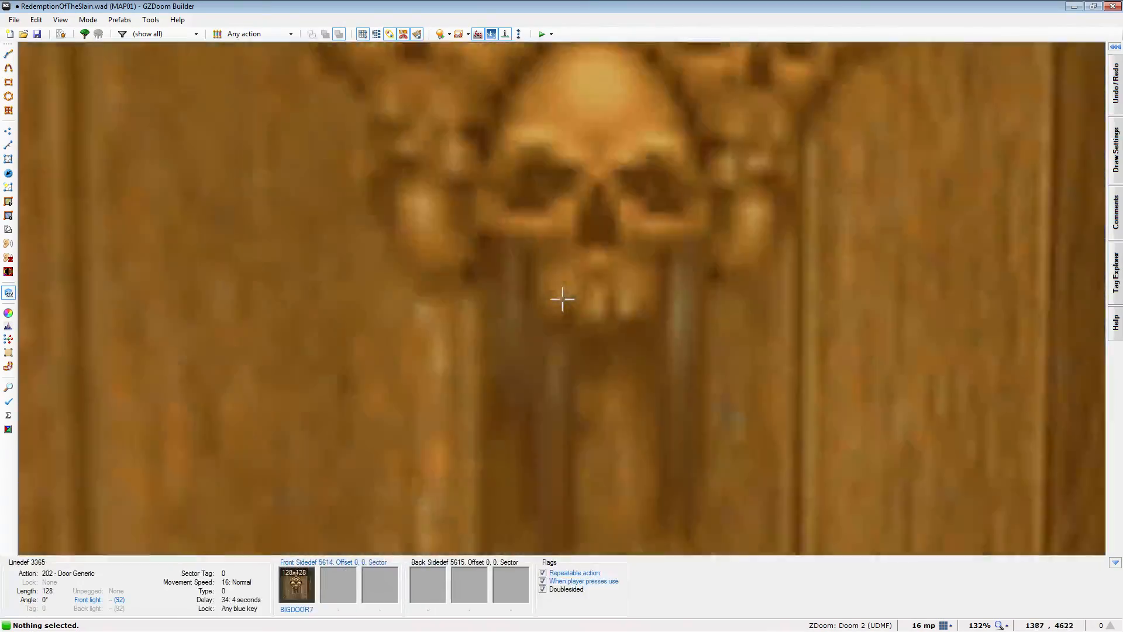
key(d)
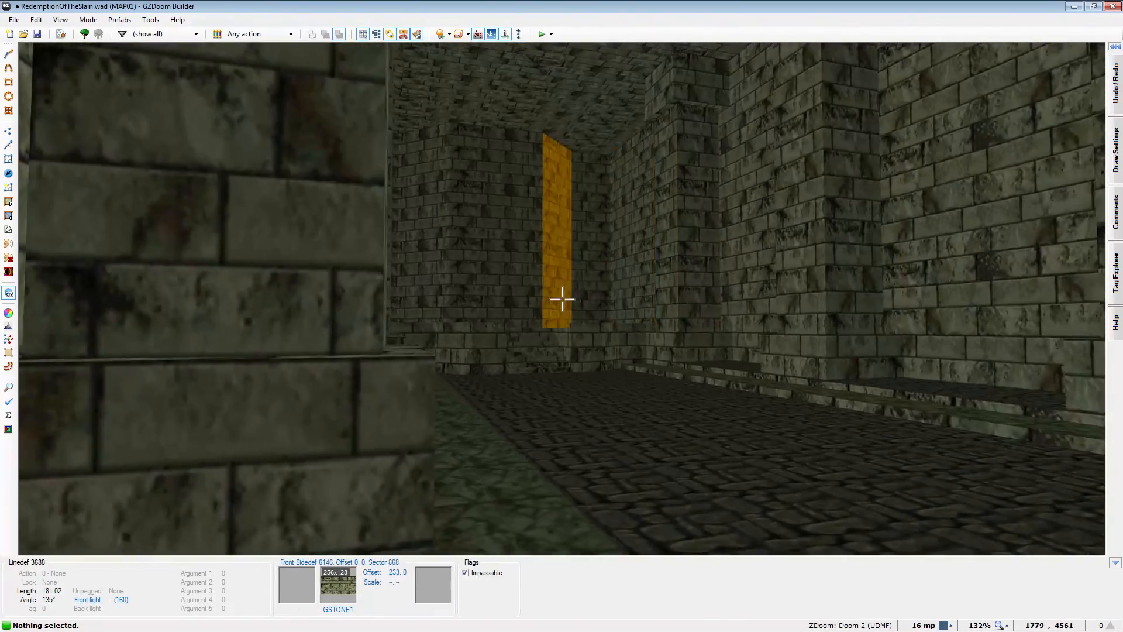
key(e)
key(e)
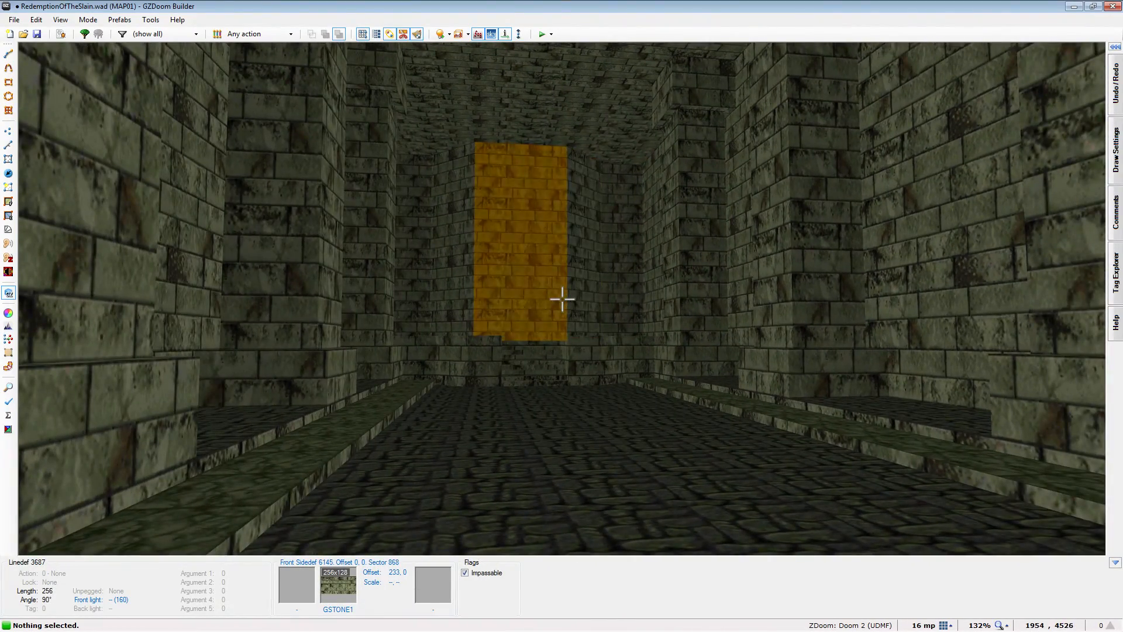
key(e)
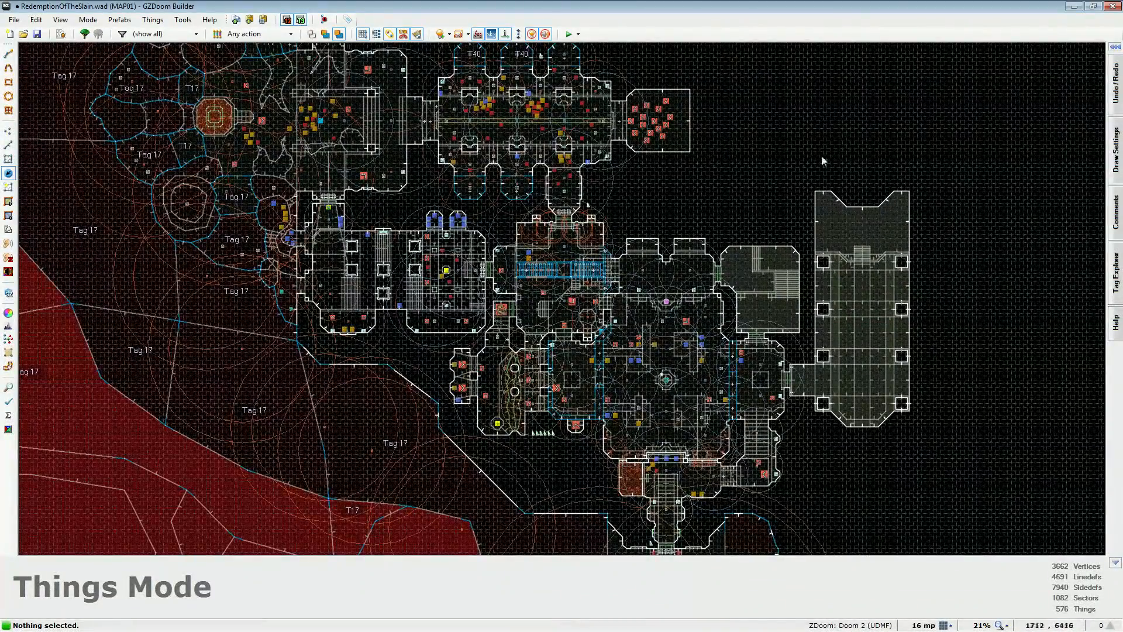
Survey the map layout from above in Things Mode, from the Tag 17 lava area to the empty eastern halls
scroll(871, 179, up, 2)
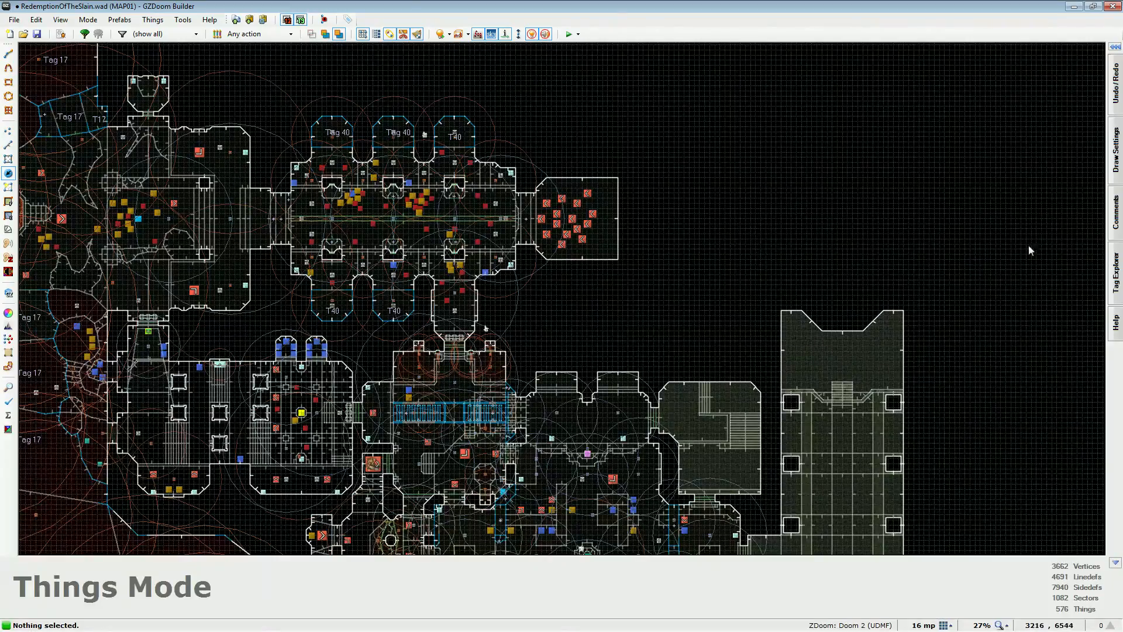
scroll(1035, 241, down, 2)
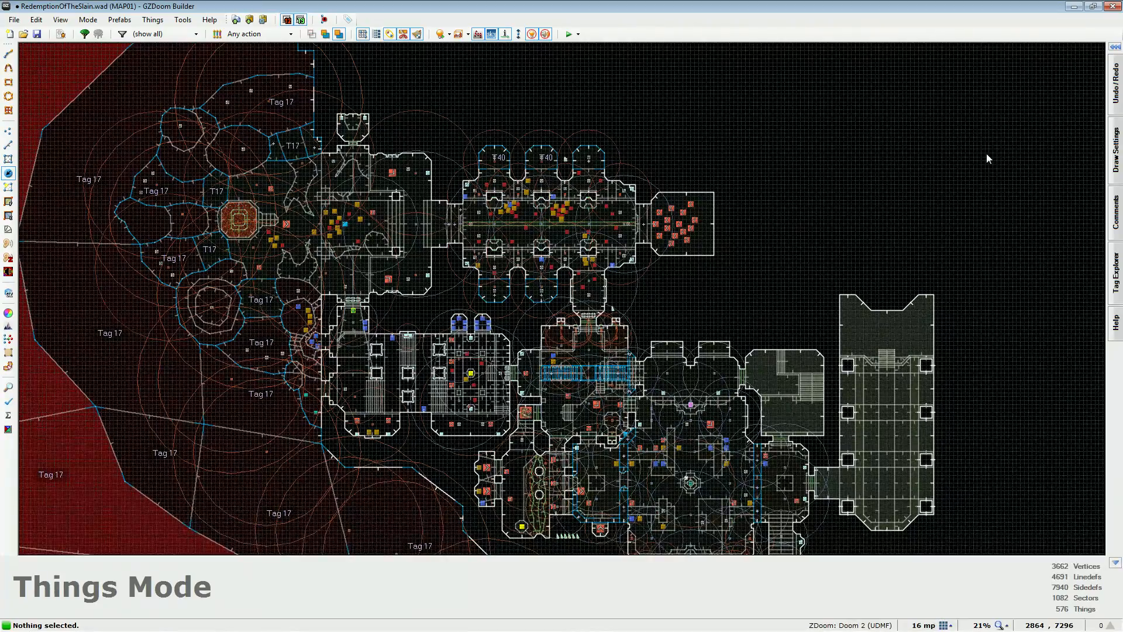
scroll(981, 164, down, 2)
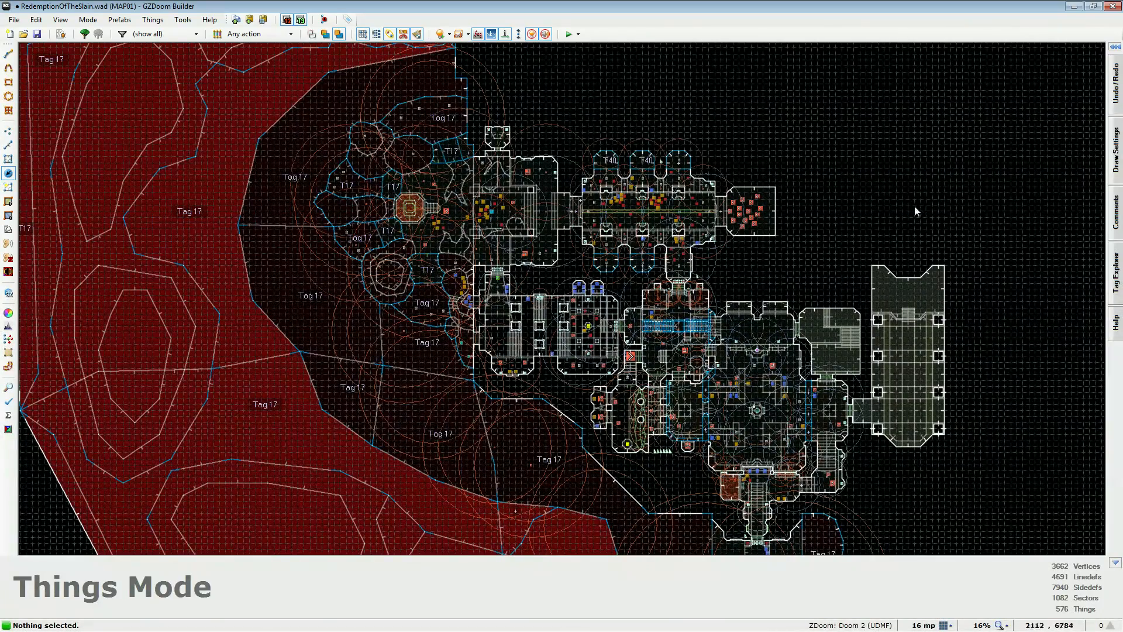
scroll(532, 411, up, 8)
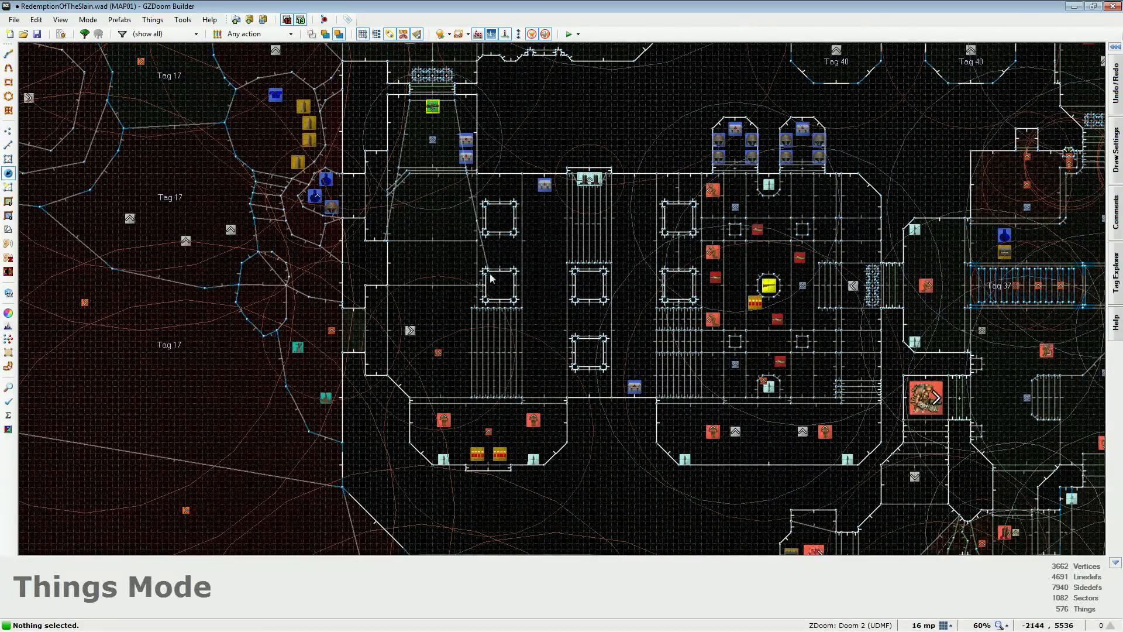
scroll(402, 302, down, 3)
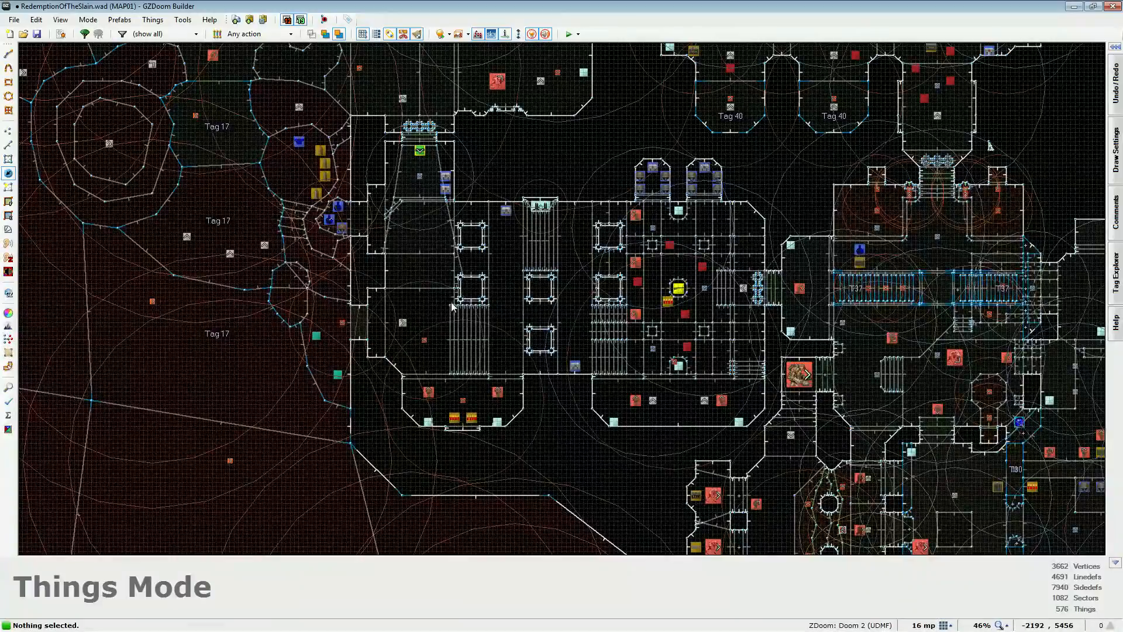
scroll(443, 416, down, 3)
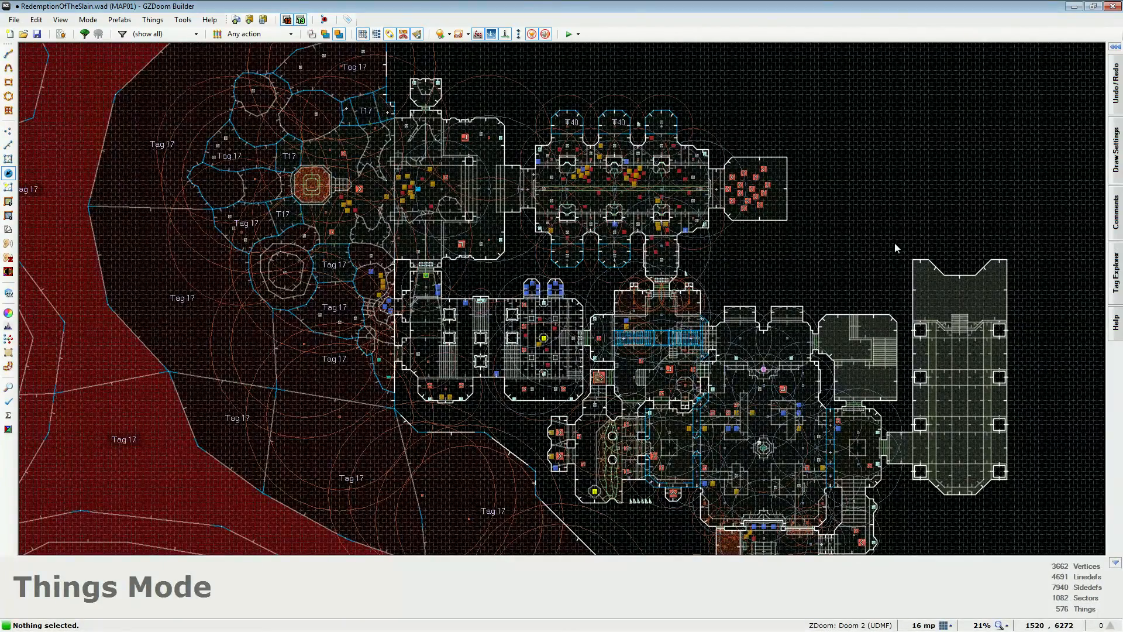
scroll(947, 472, down, 1)
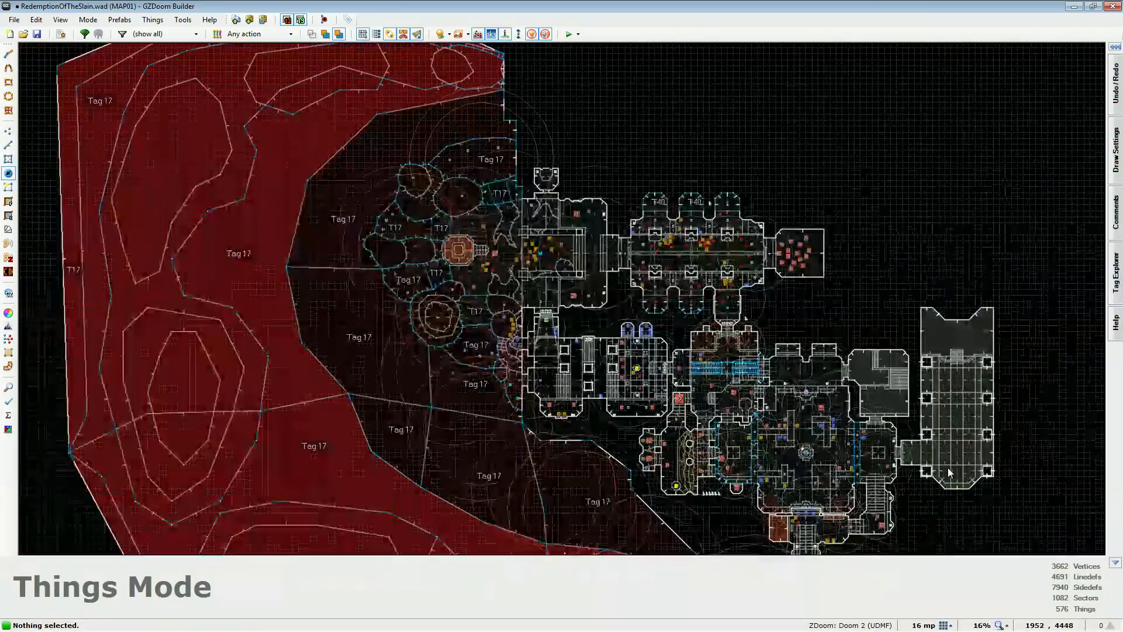
scroll(967, 469, up, 1)
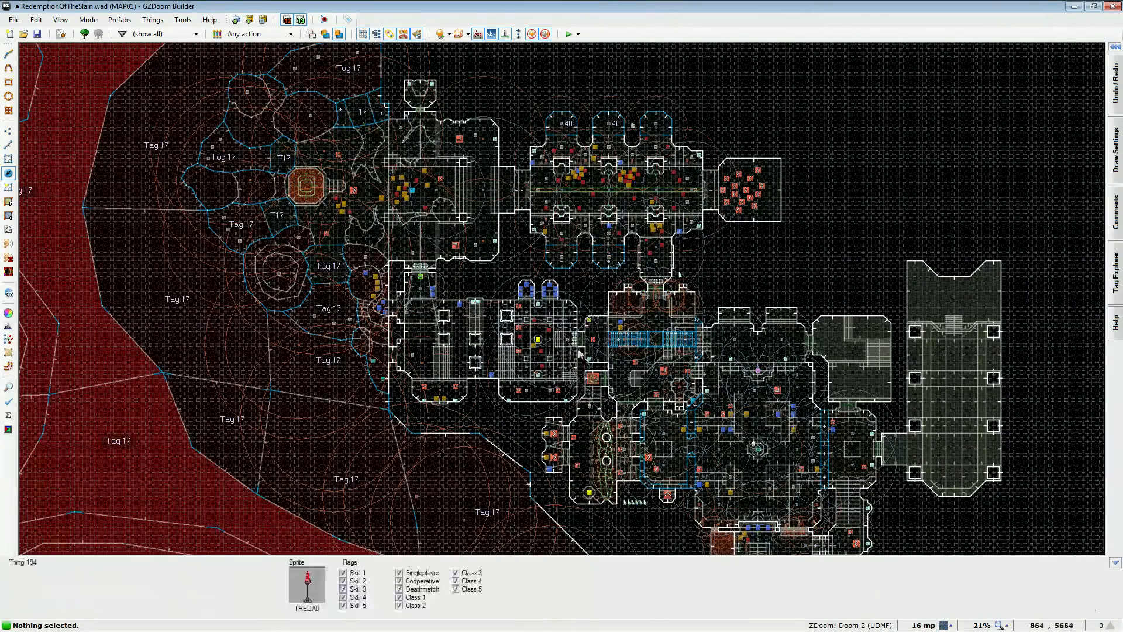
View the super shotgun chamber, the player start at its BIGDOOR7 door and the red-lit imp ledge in 3D
key(w)
key(w)
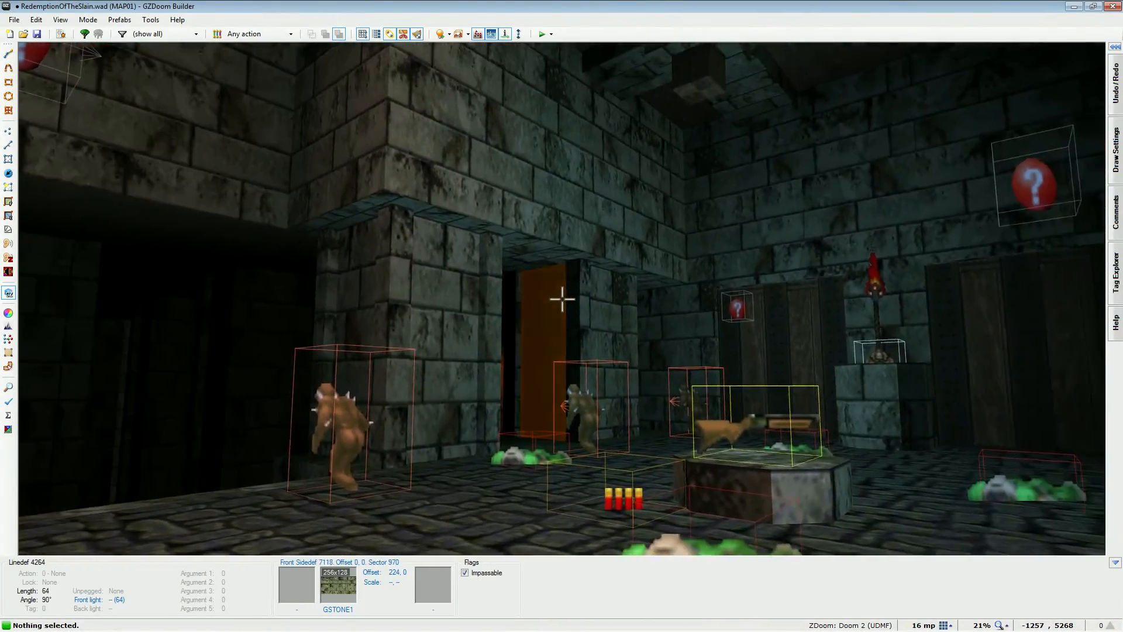
key(w)
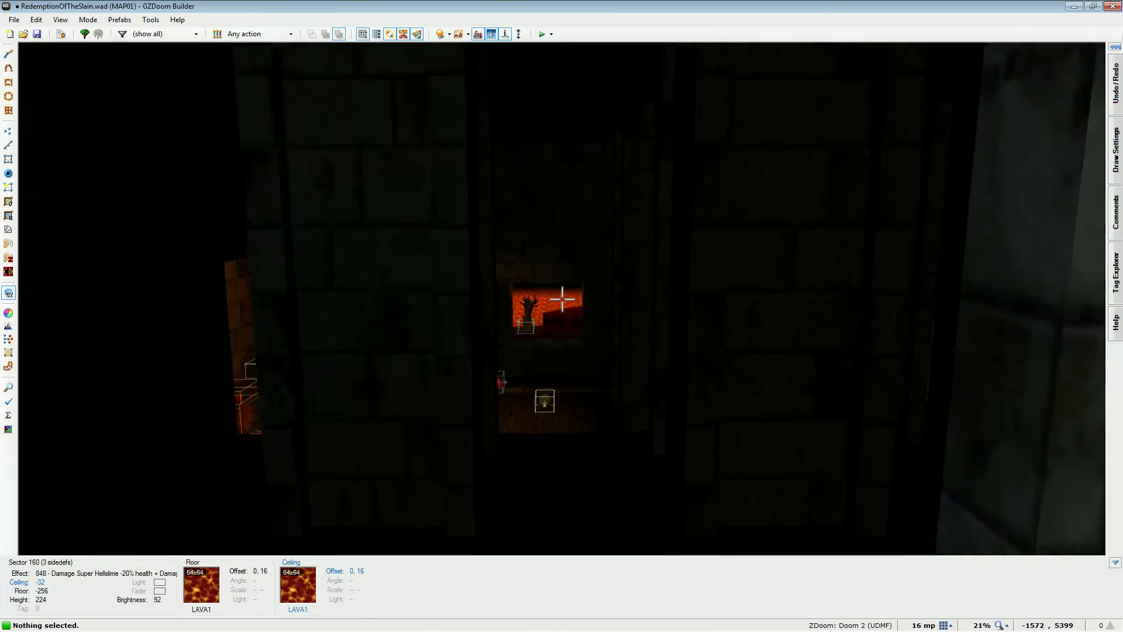
key(w)
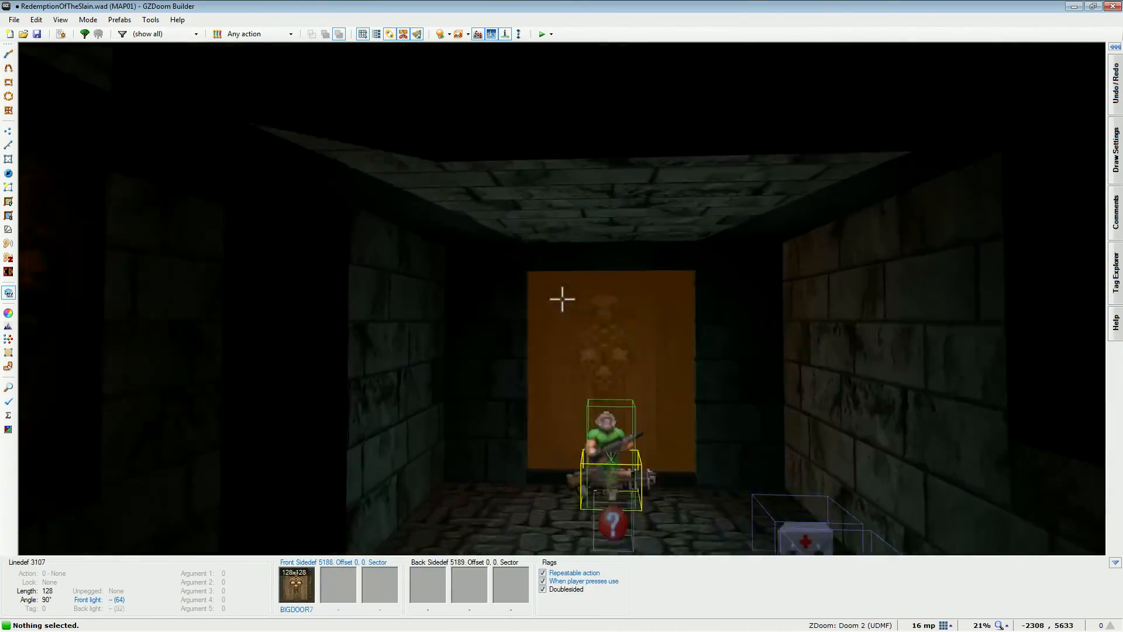
key(s)
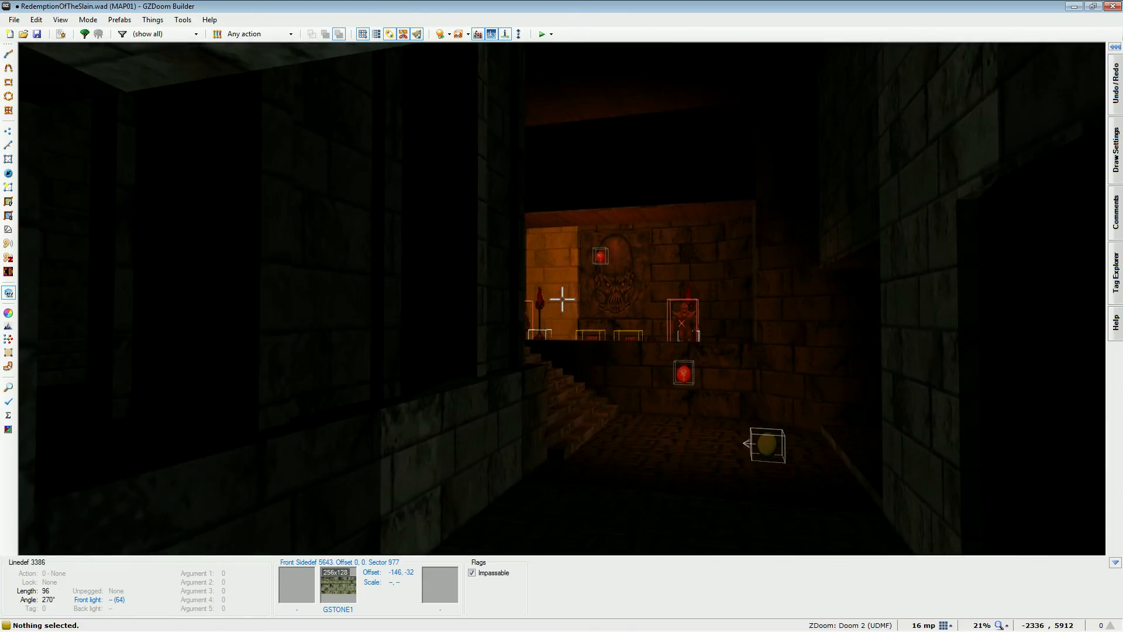
Save the map, launch it in Brutal Doom and equip the shotgun at the player start
key(t)
click(36, 34)
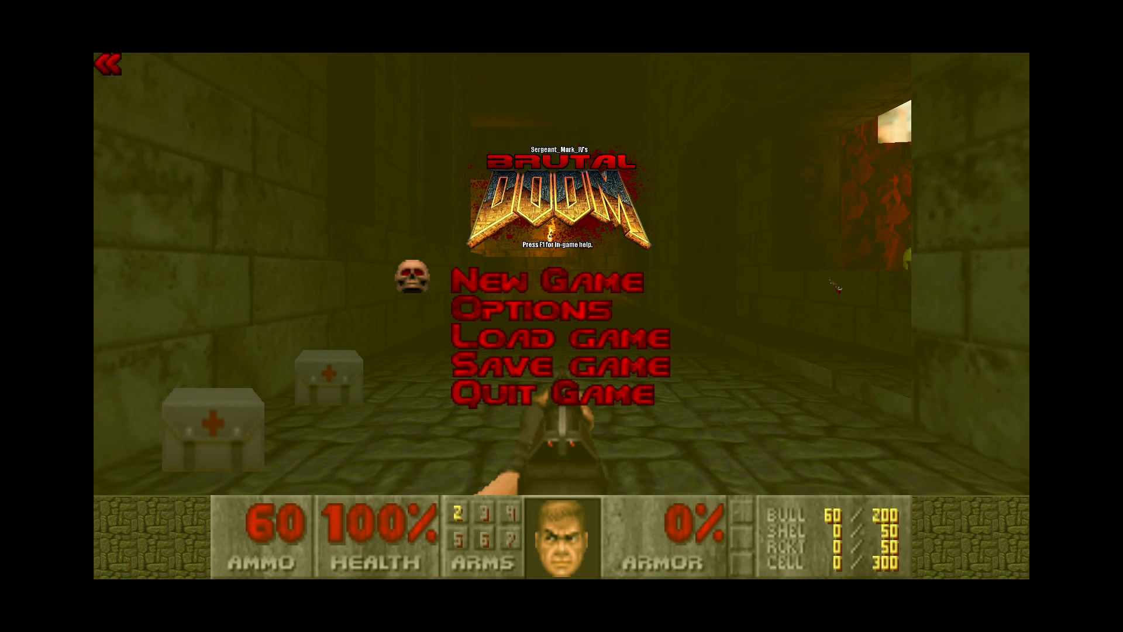
key(Escape)
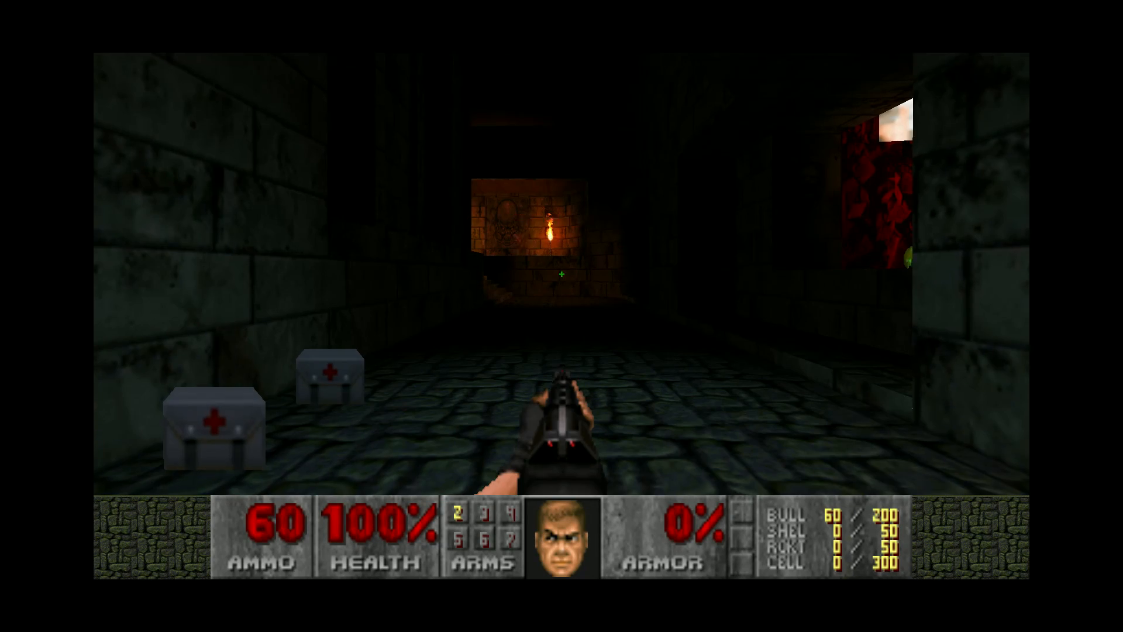
key(a)
key(d)
key(3)
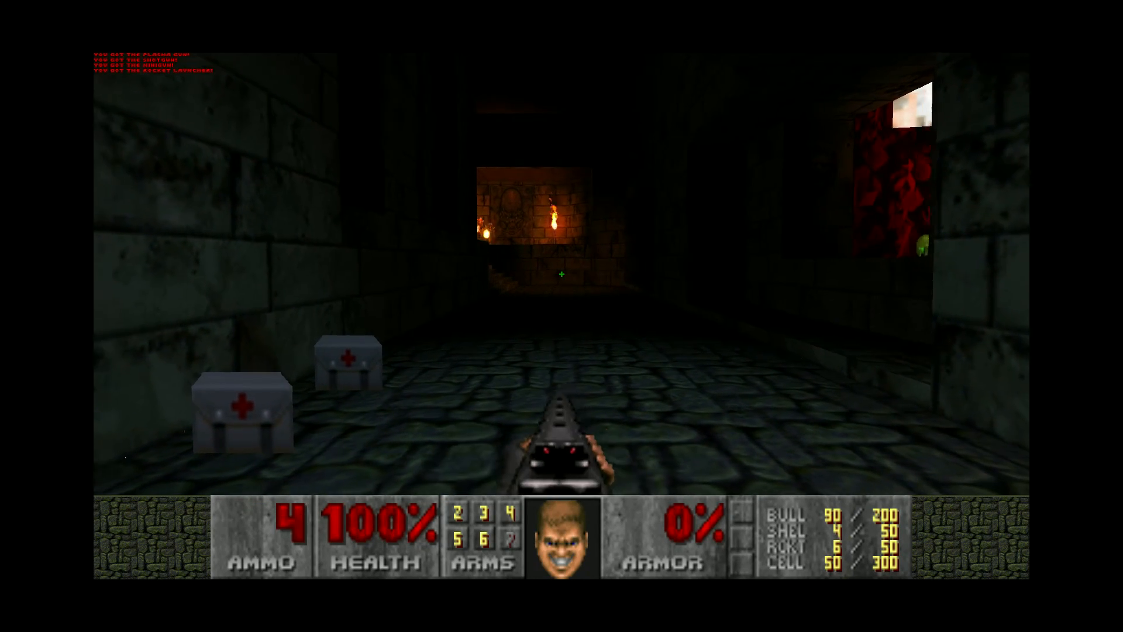
Dodge the fireballs in the dark start hall and pick up a medikit by the stone wall
key(a)
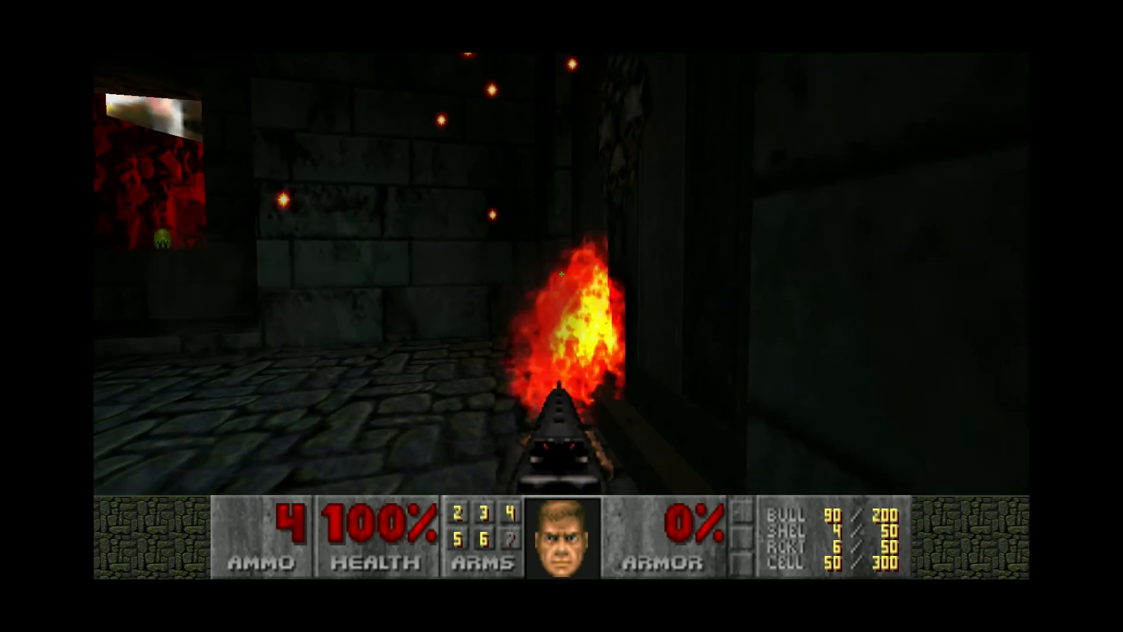
key(s)
key(a)
key(d)
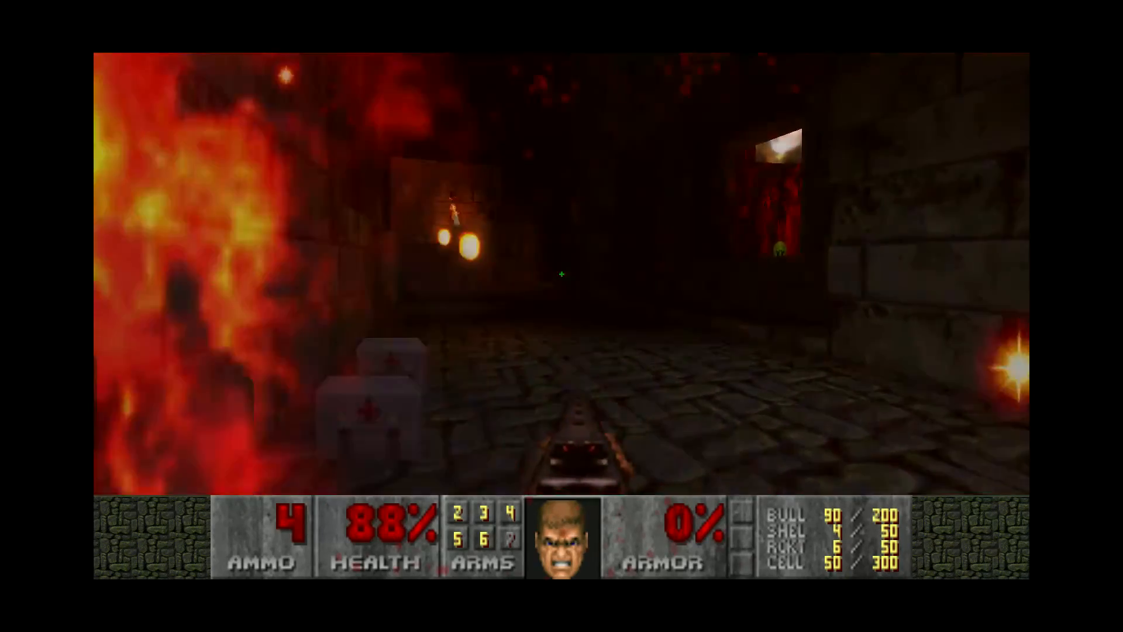
key(d)
key(a)
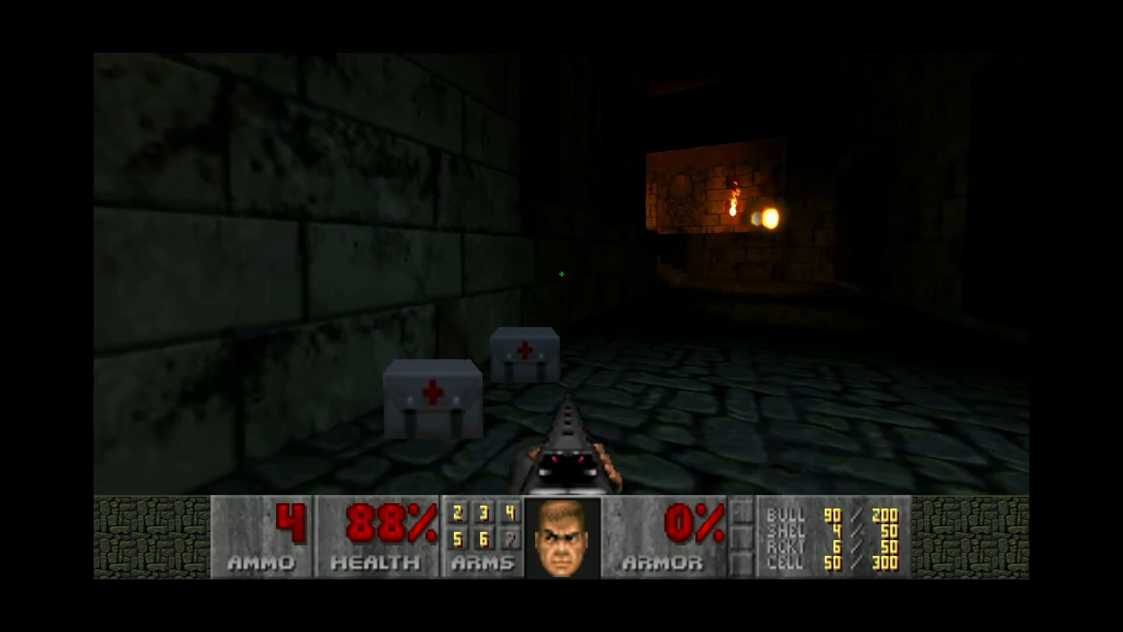
key(w)
key(a)
key(d)
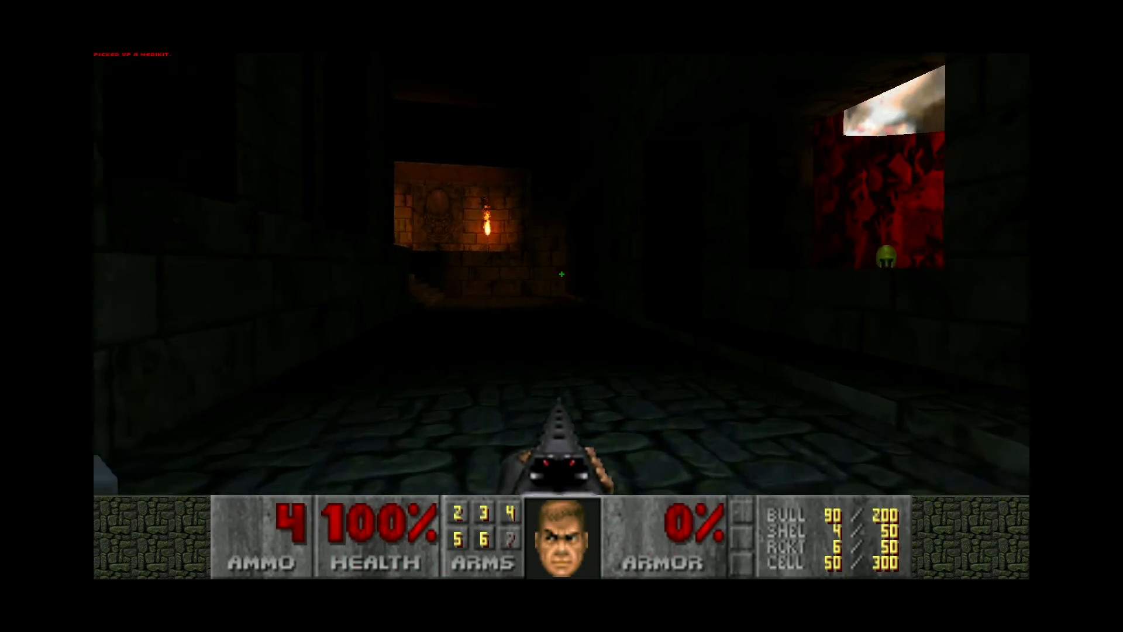
Collect the health and armor bonuses in the red-walled alcove while dodging incoming fireballs
key(w)
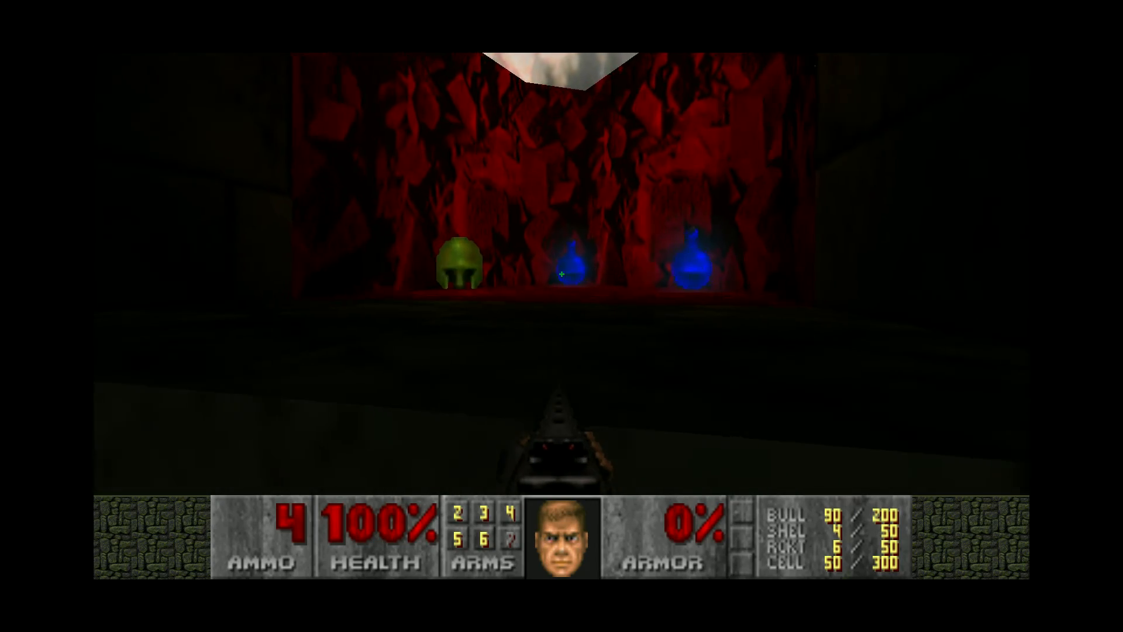
key(w)
key(d)
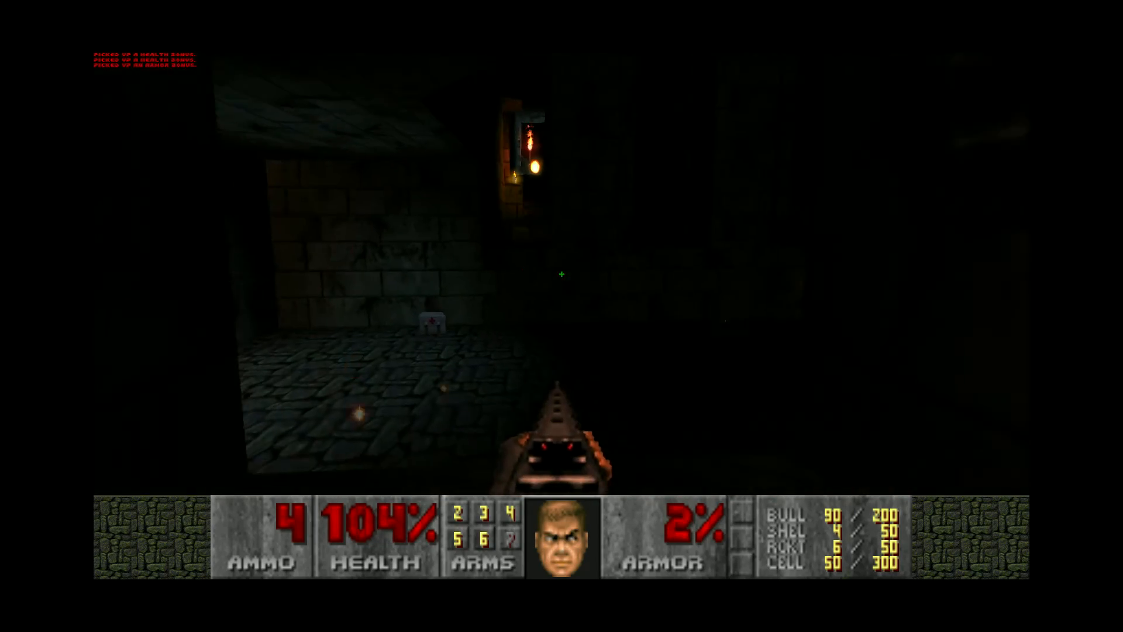
key(a)
key(d)
key(w)
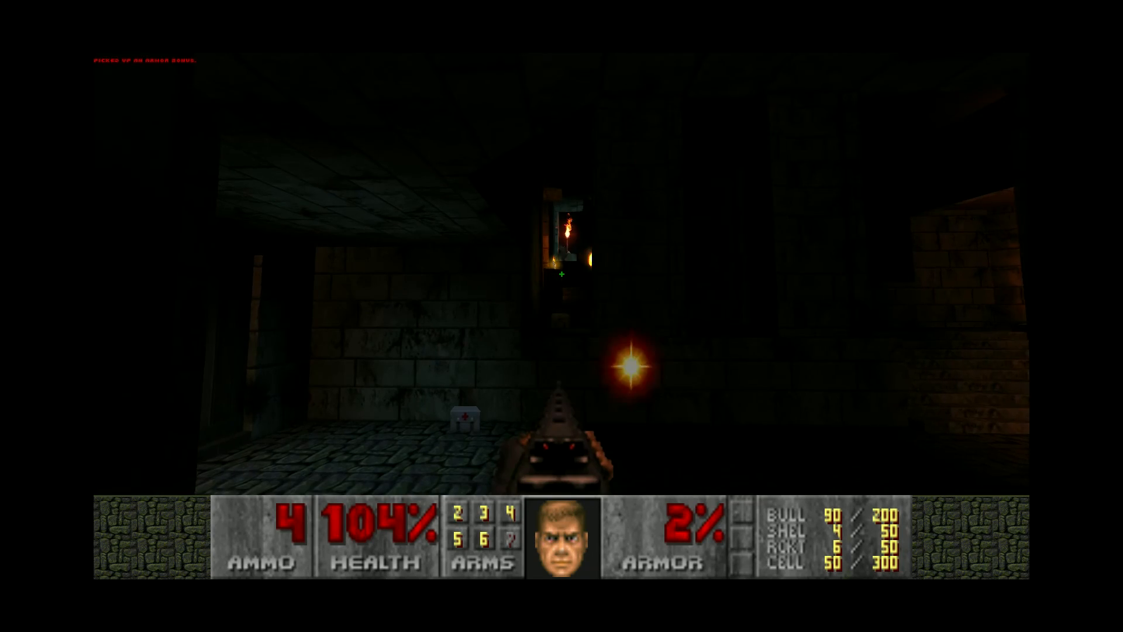
Advance along the dark hall to the torch-lit demon-face ledge beside the stairs
key(w)
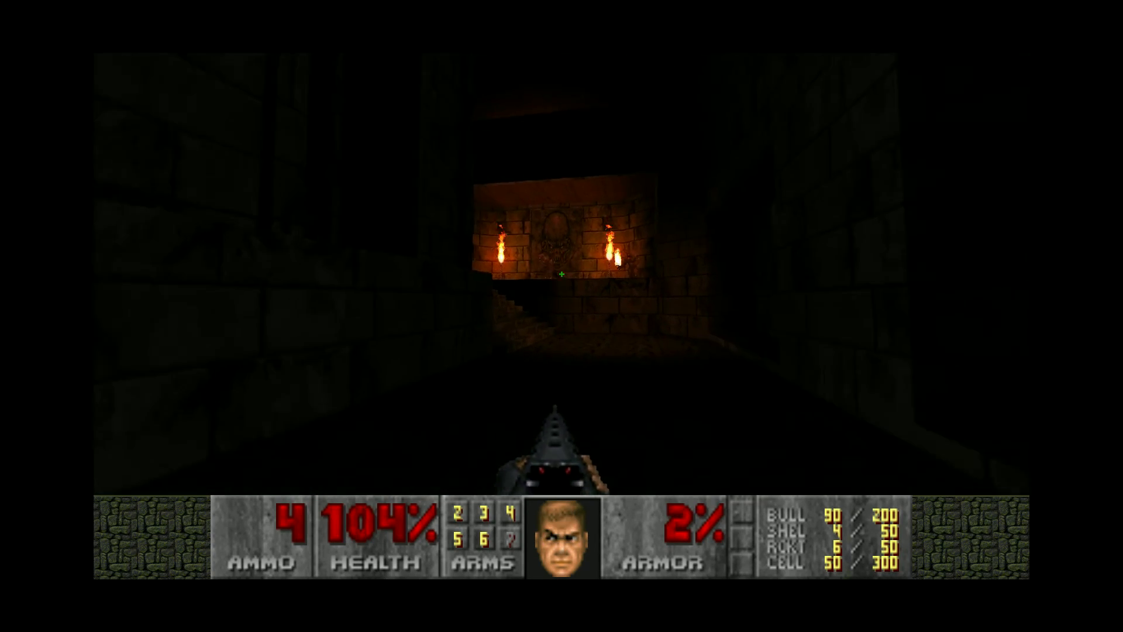
key(w)
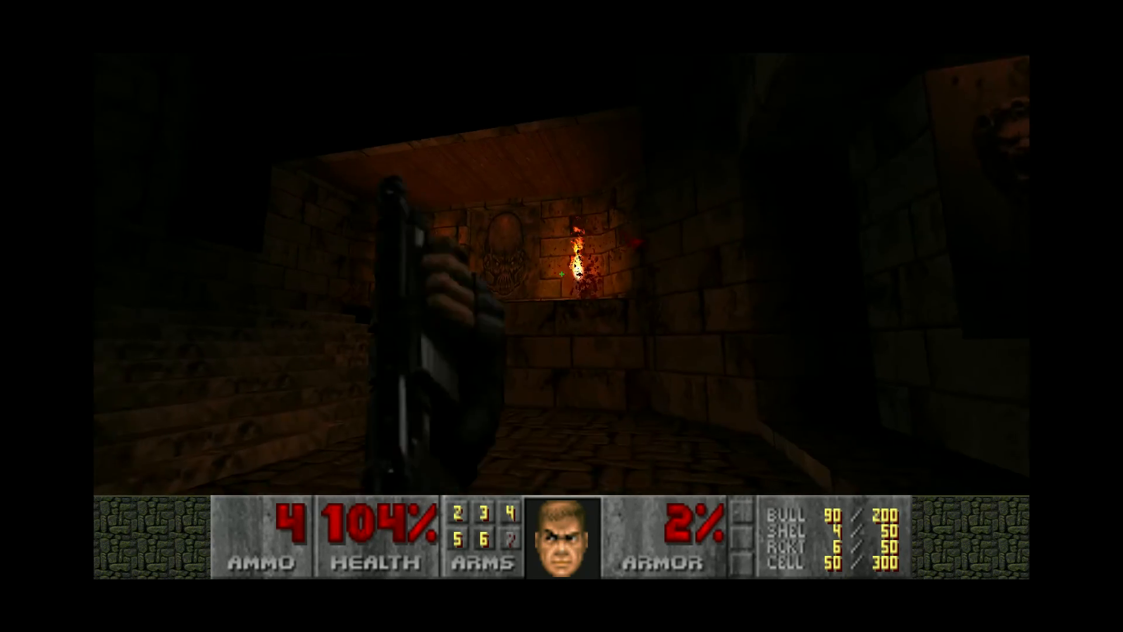
key(w)
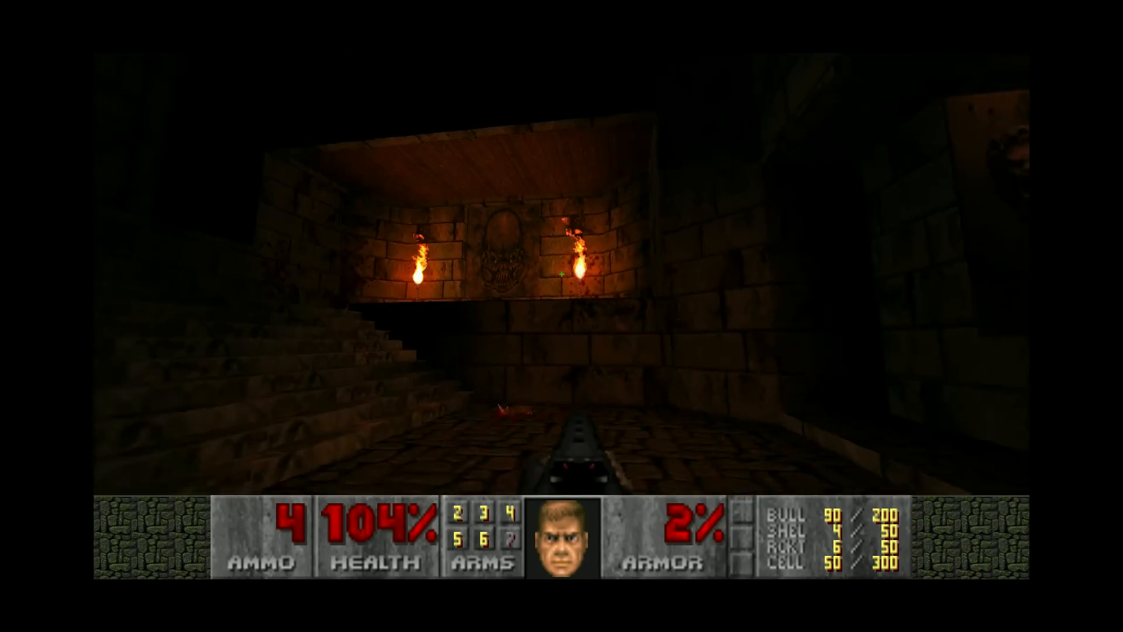
Go out through the window opening to the lava area and collect the rockets and heavy armor from the secret ledge
key(w)
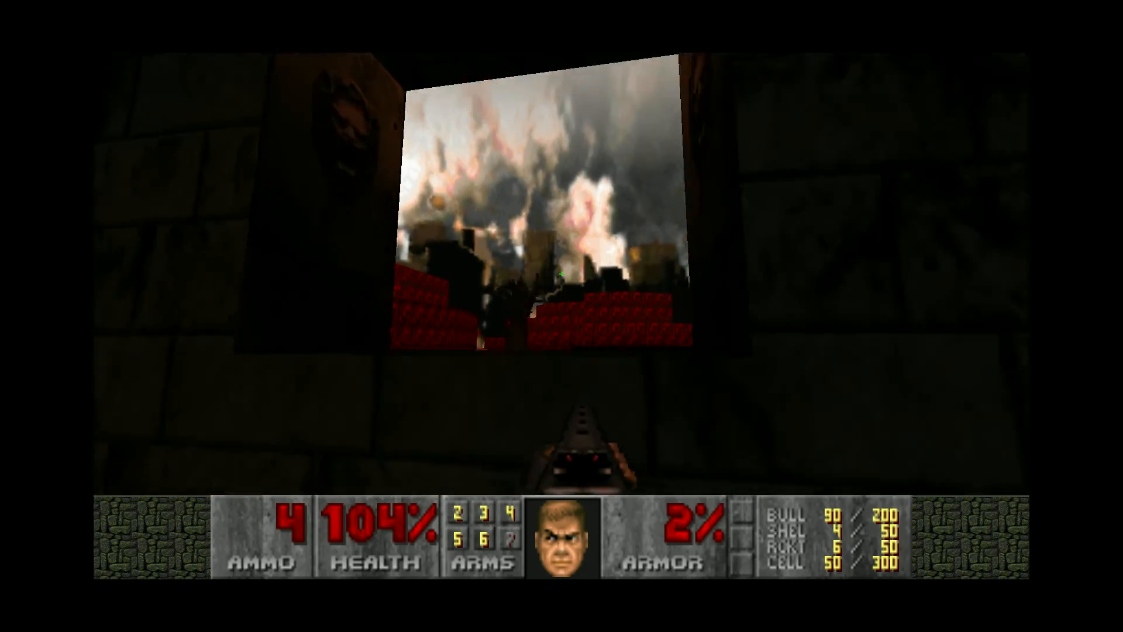
key(w)
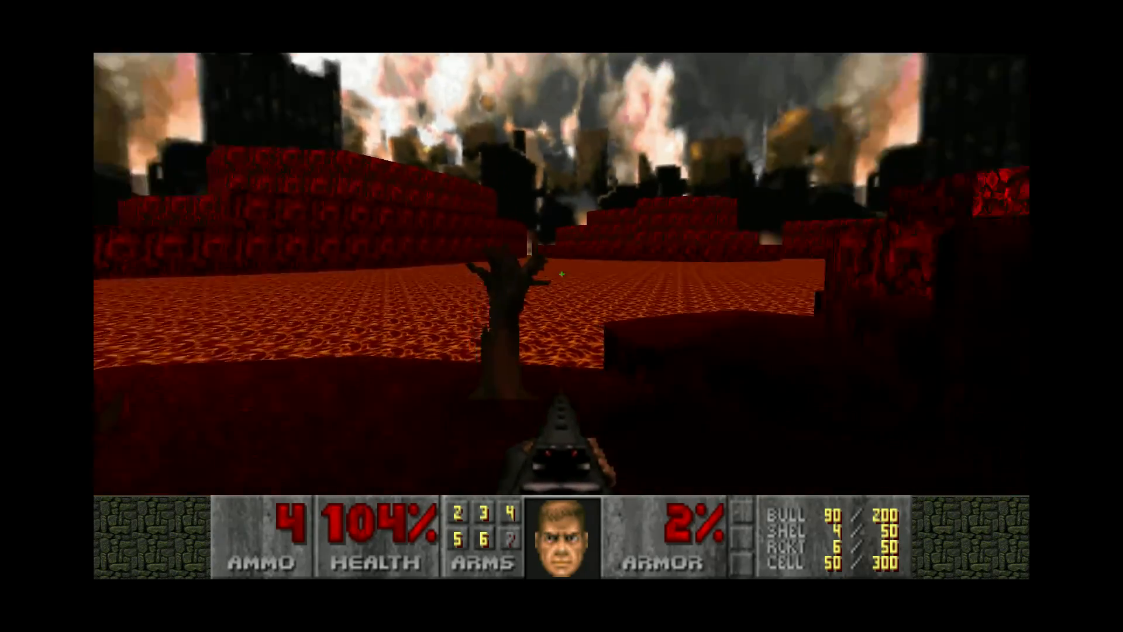
key(w)
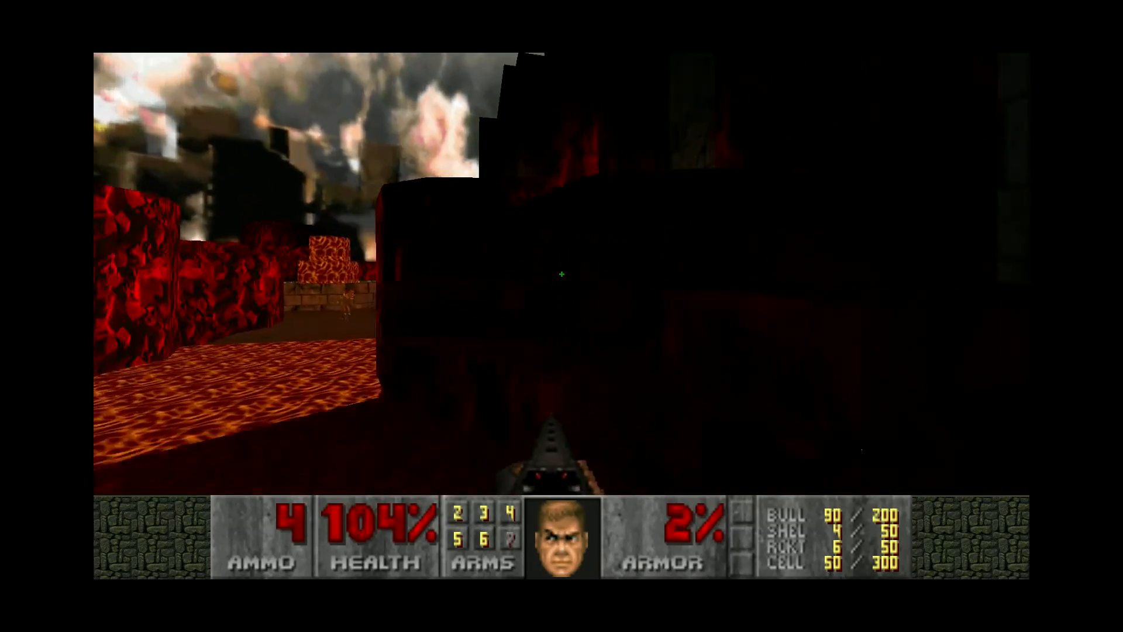
key(w)
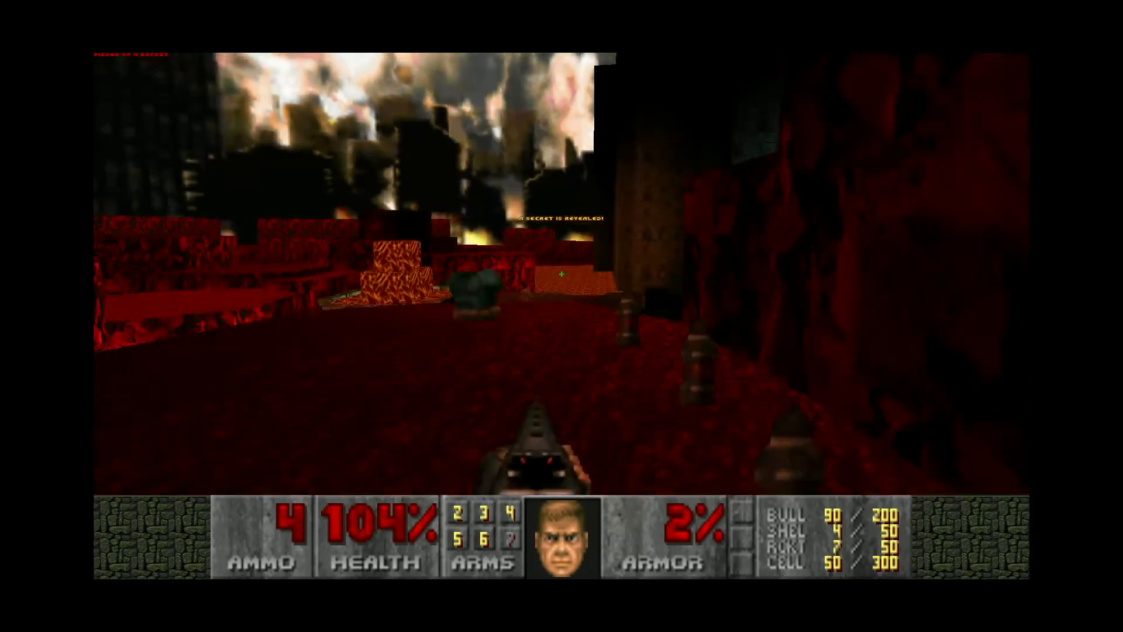
key(w)
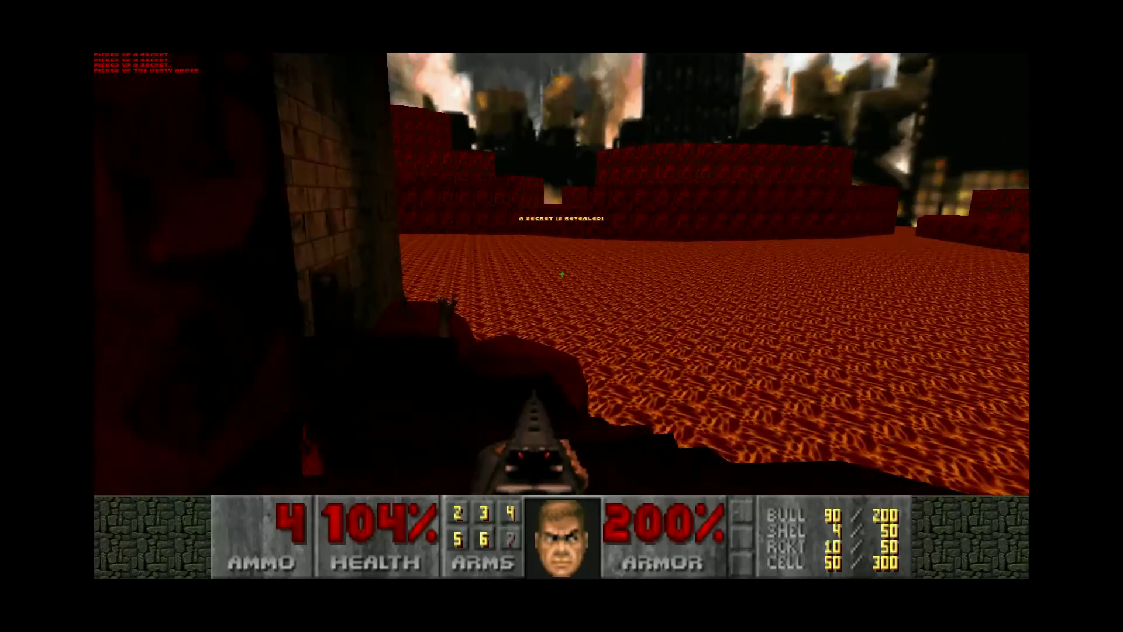
Return indoors from the lava area and follow the dark hall past the stairs to the candle-lit demon-face altar
key(w)
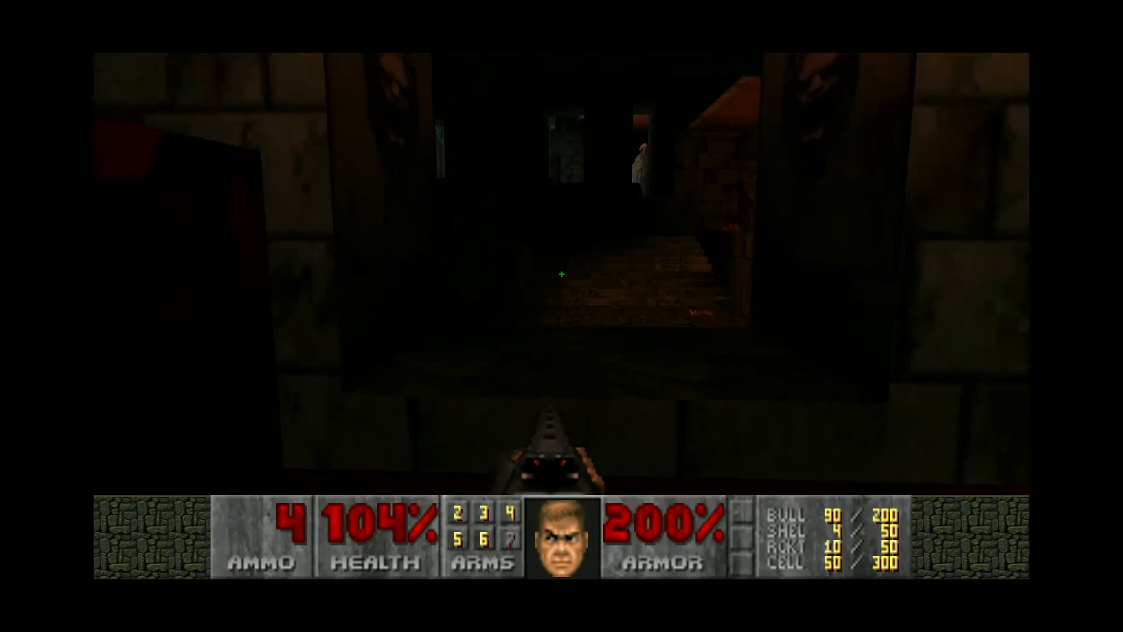
key(w)
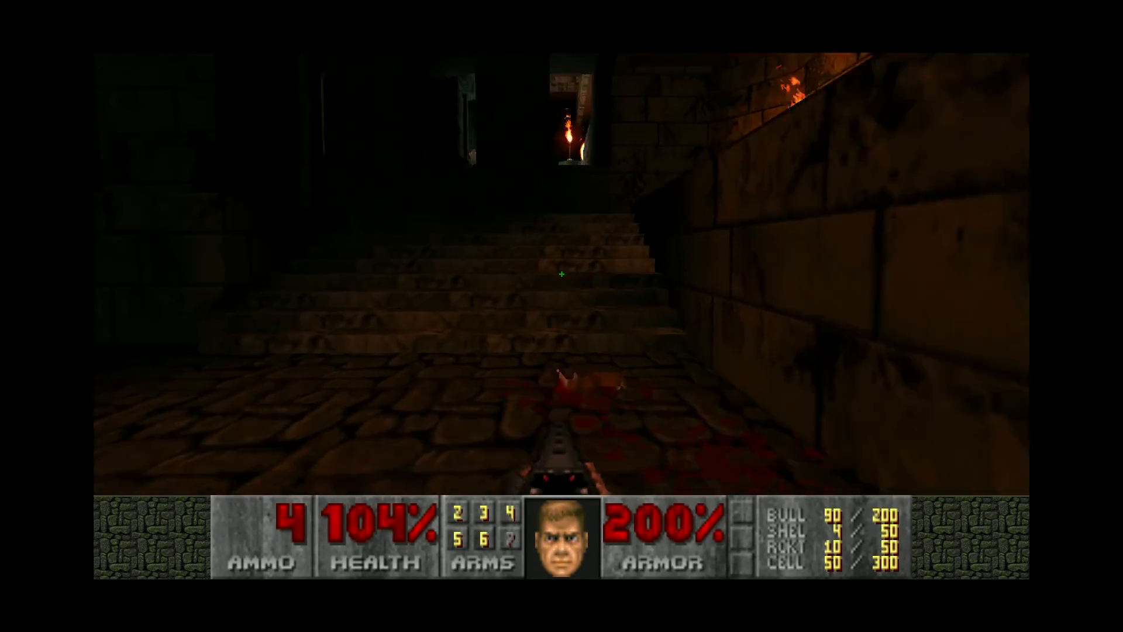
key(w)
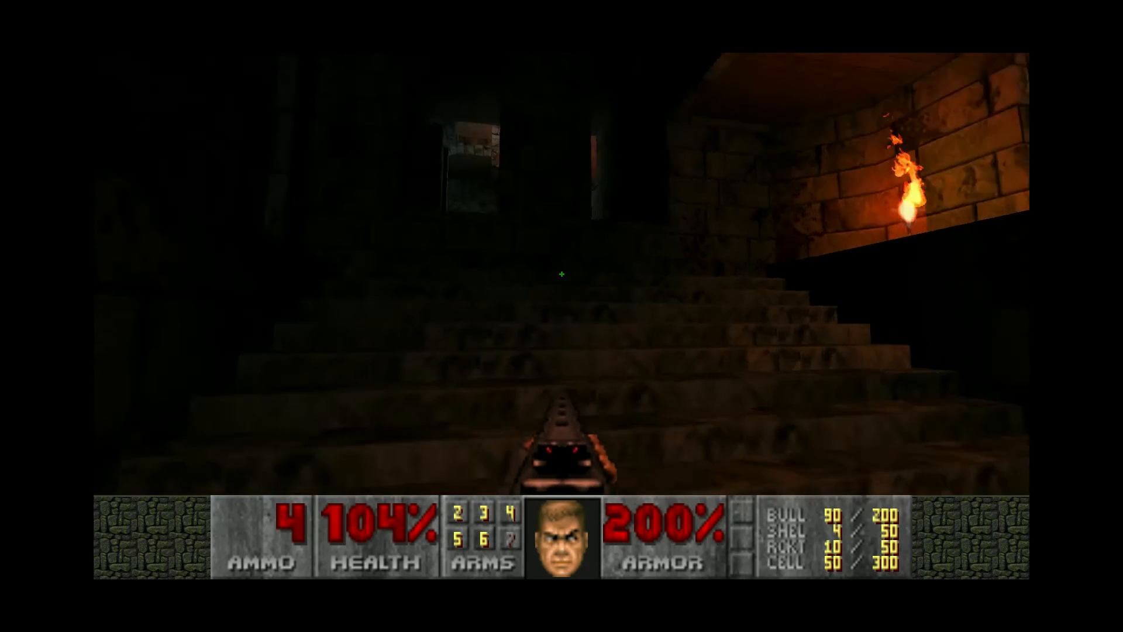
key(w)
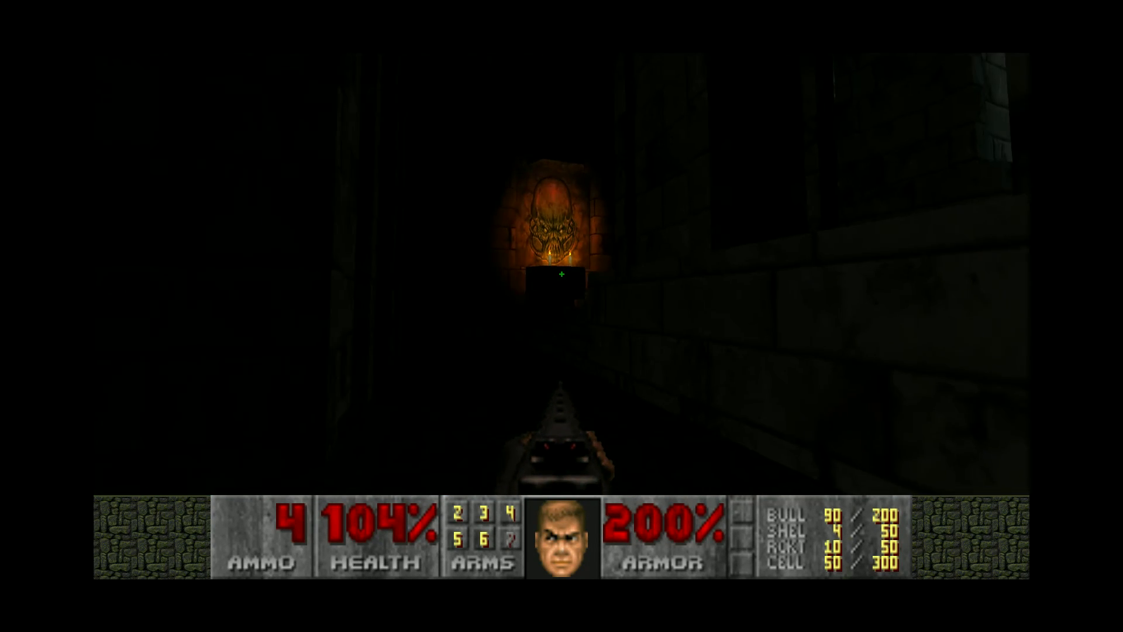
key(w)
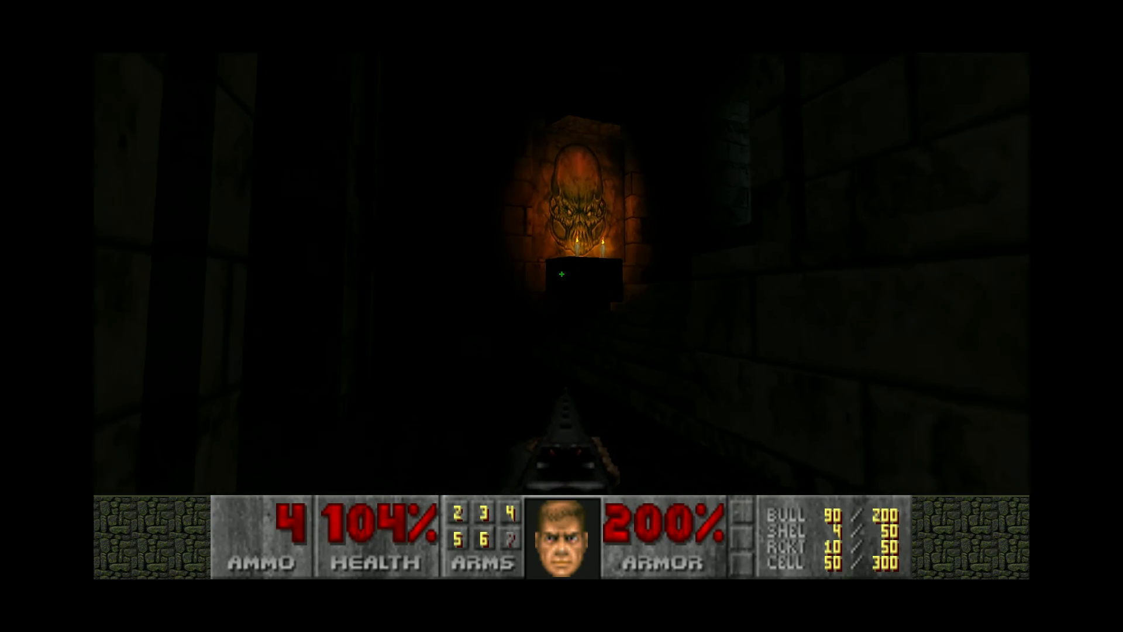
key(w)
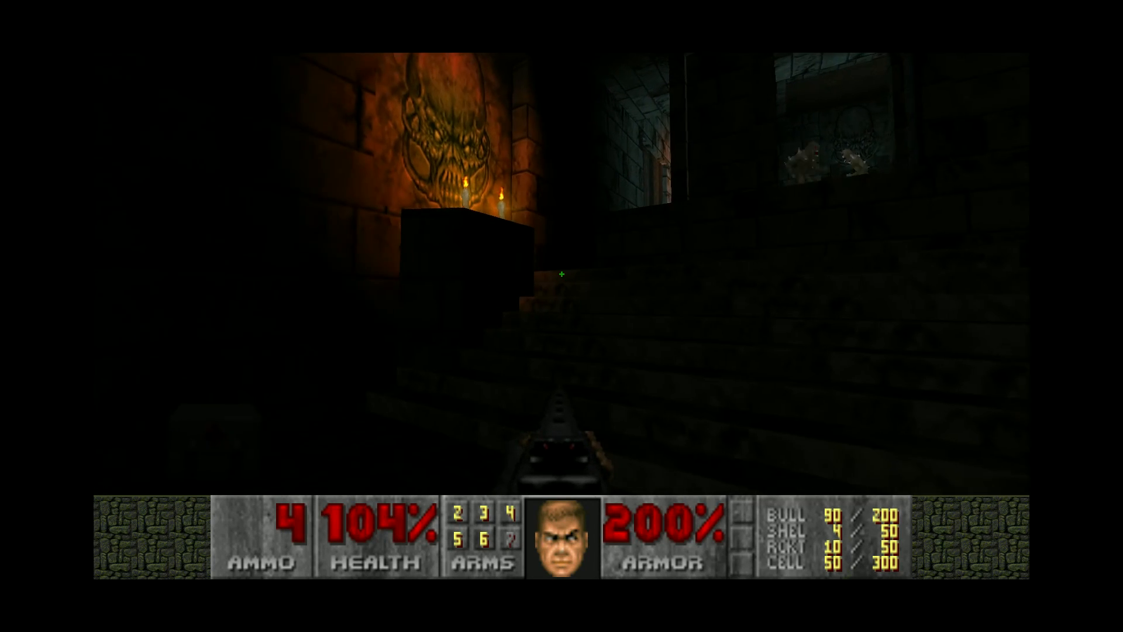
Climb beside the altar and shoot the monsters behind the upper openings and on the torch-lit ledge
key(w)
click(562, 273)
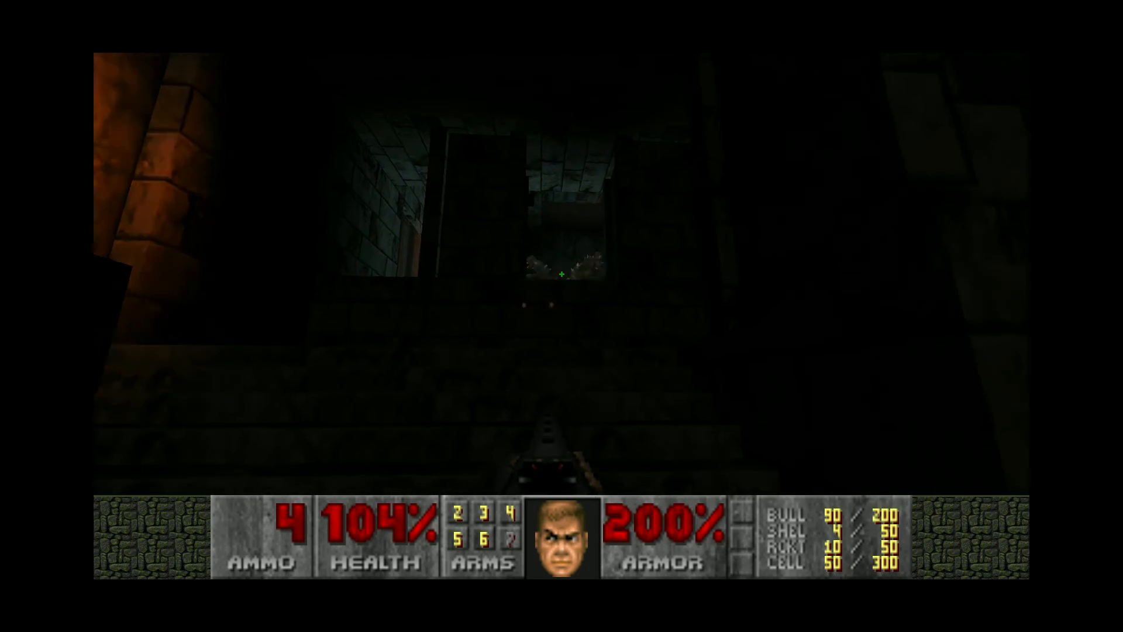
click(561, 274)
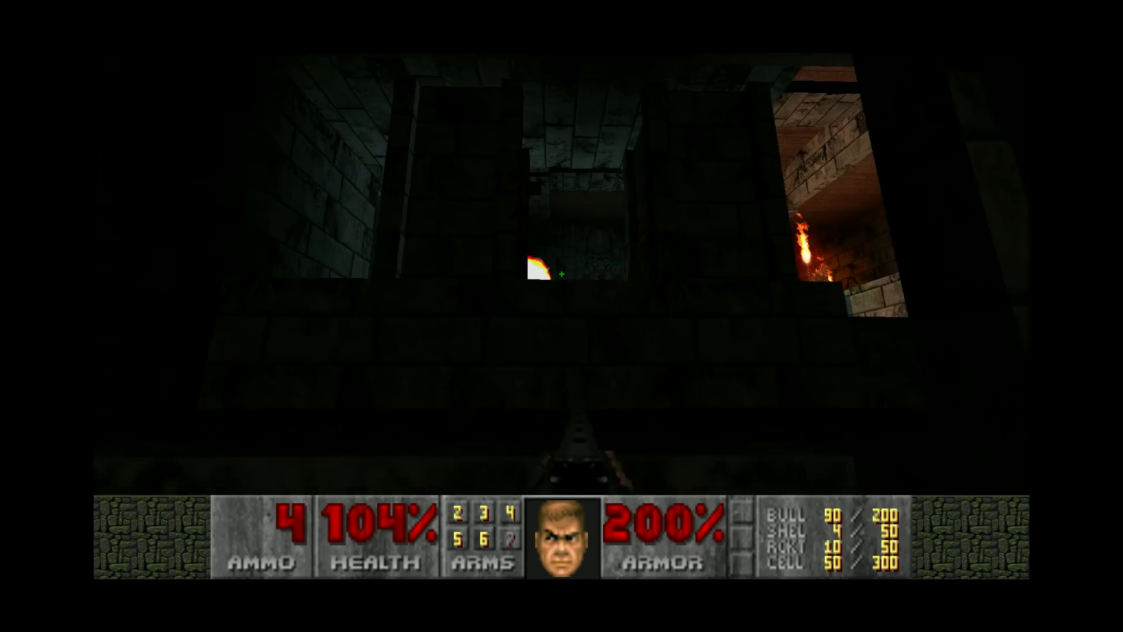
click(561, 273)
key(w)
key(d)
click(561, 274)
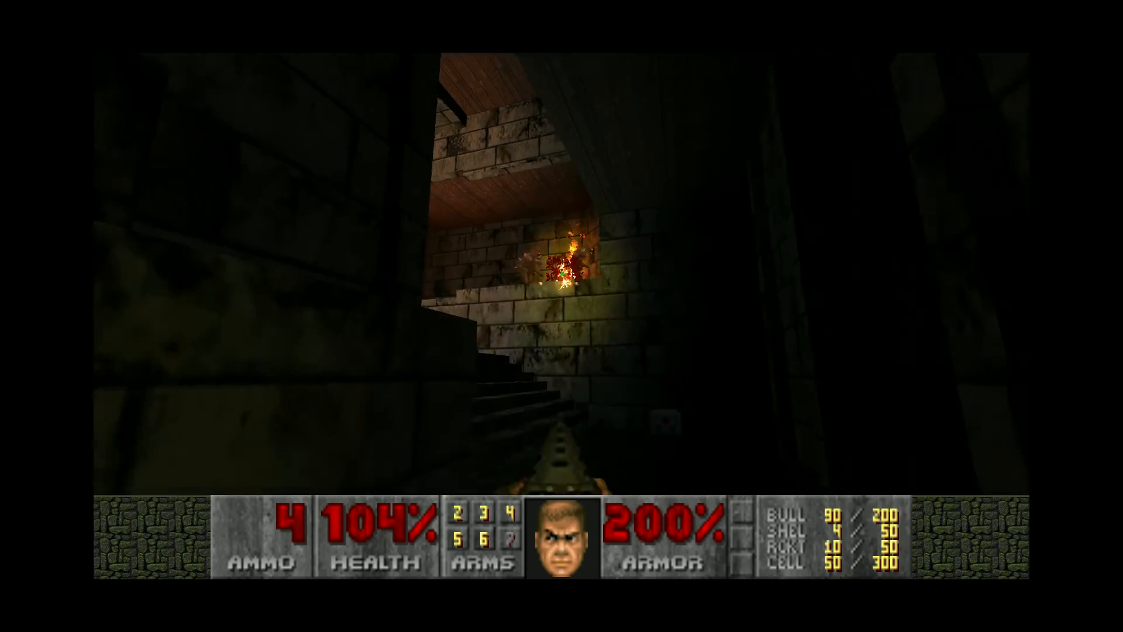
key(a)
click(561, 274)
key(a)
key(d)
click(561, 273)
Go up the stairs into the super shotgun chamber and examine its torches, wooden panels and pedestal
key(w)
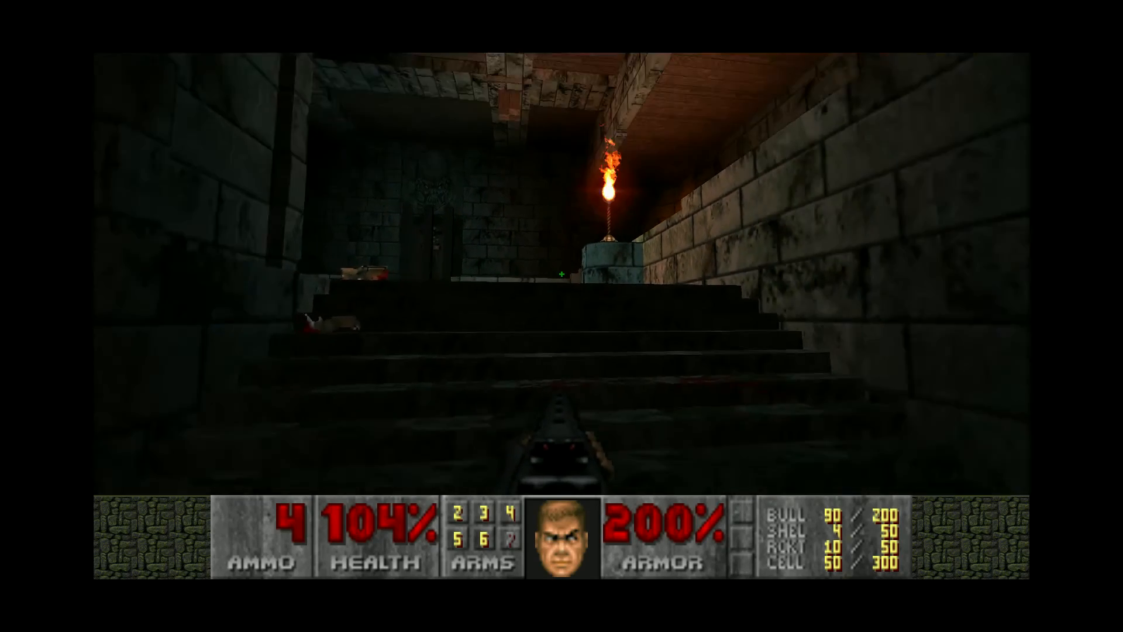
key(w)
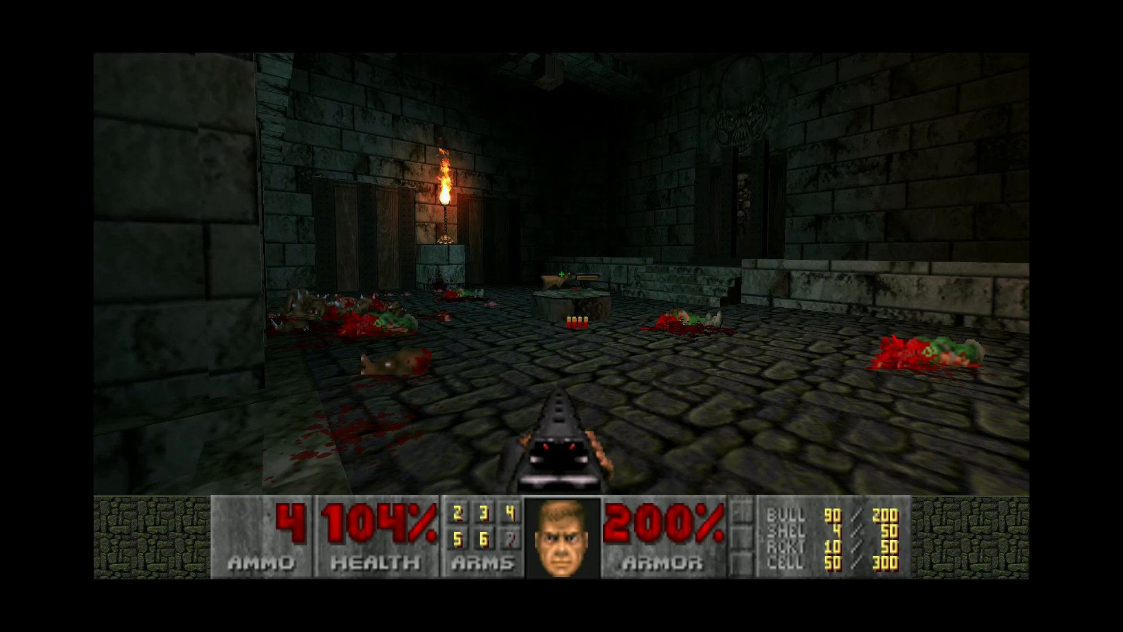
key(w)
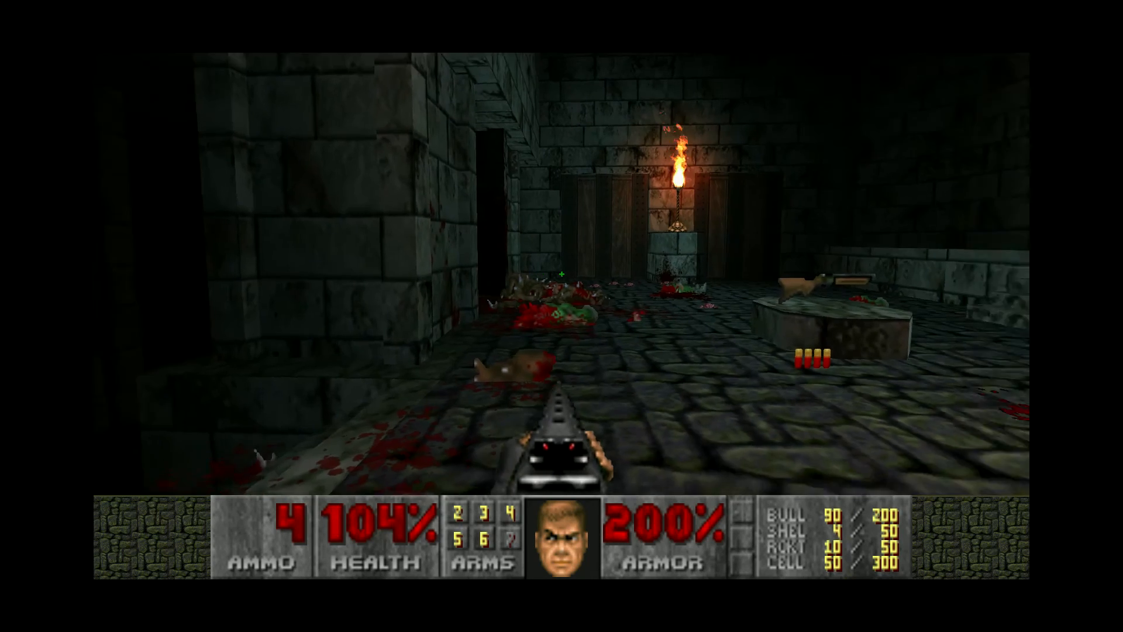
key(f)
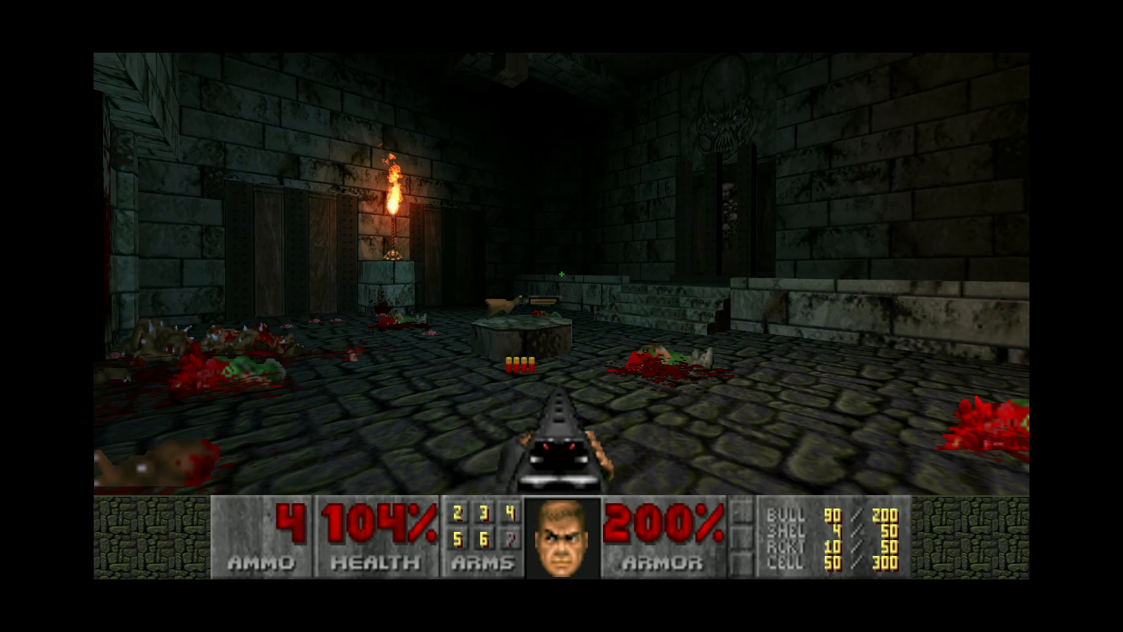
key(s)
key(1)
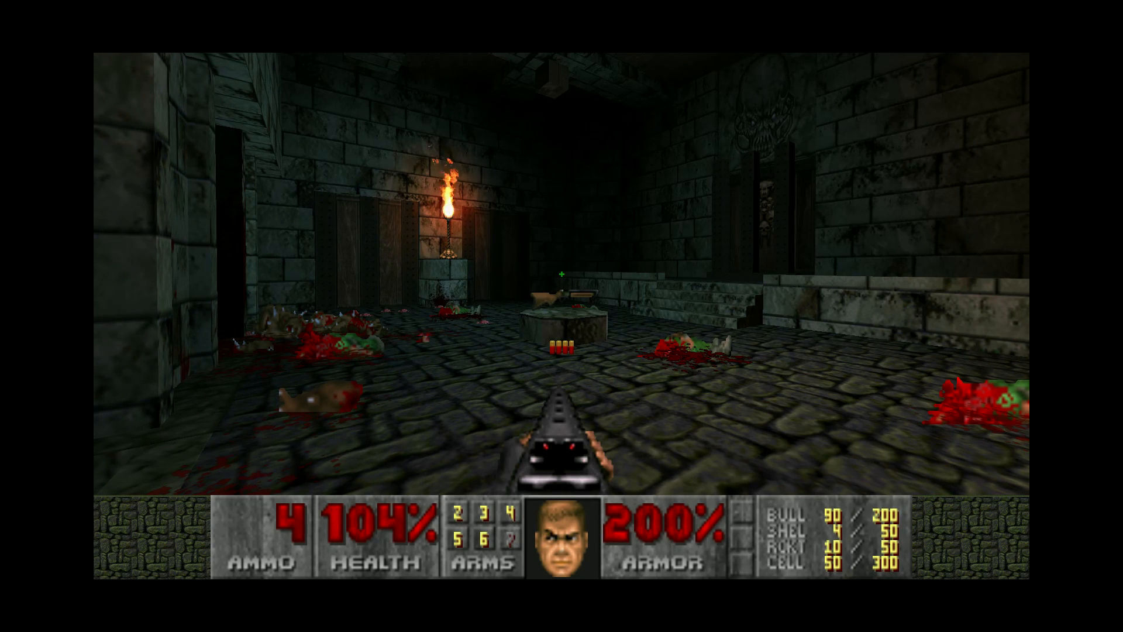
Cross the chamber to the stone pedestal and pick up the shotgun shells and super shotgun
key(w)
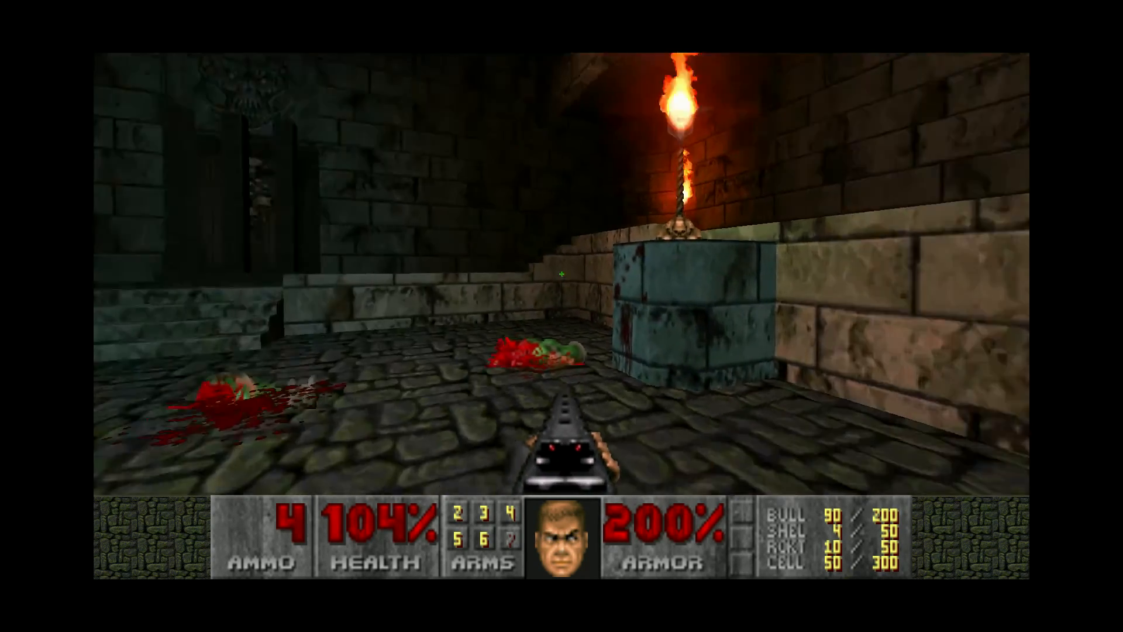
key(w)
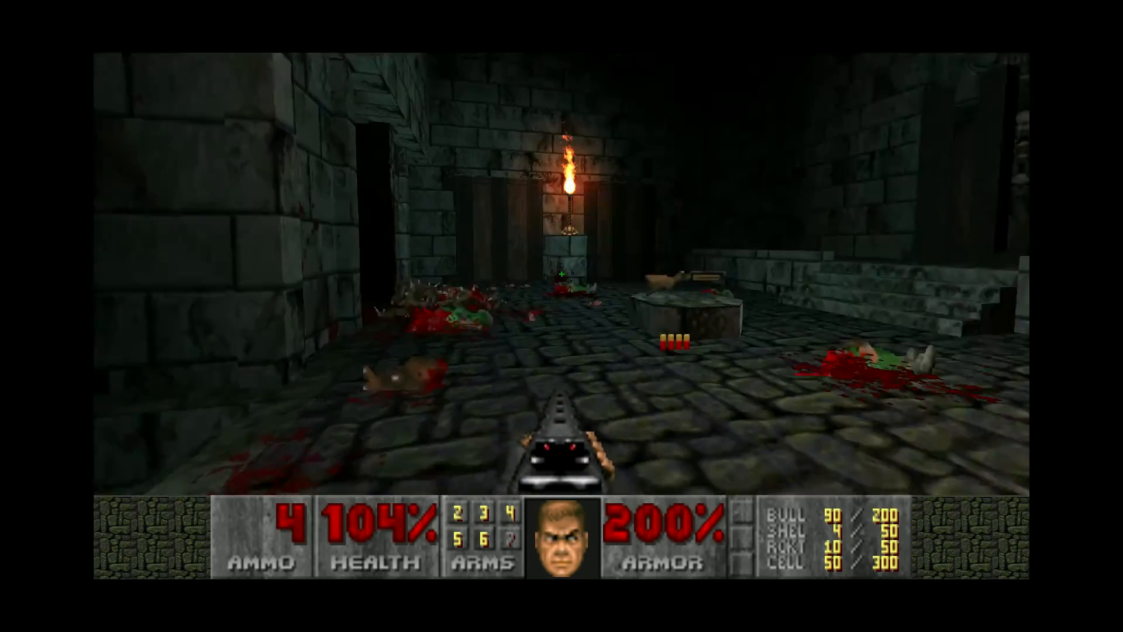
key(w)
key(w)
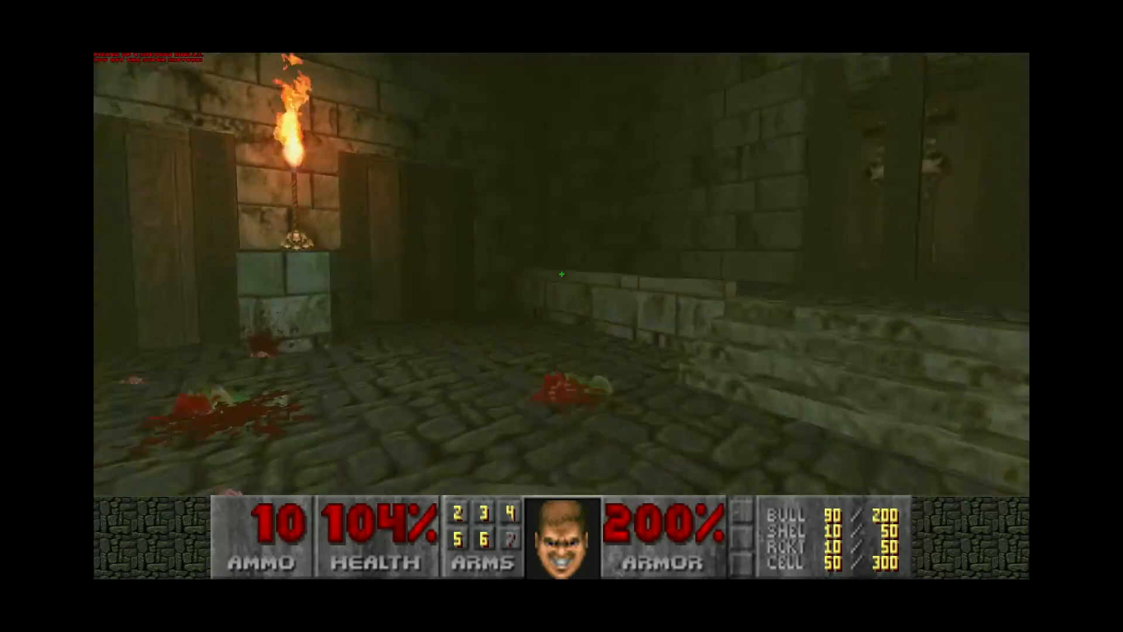
Fight the monsters around the chamber with the super shotgun, backing down the dark stairs and climbing up again
key(s)
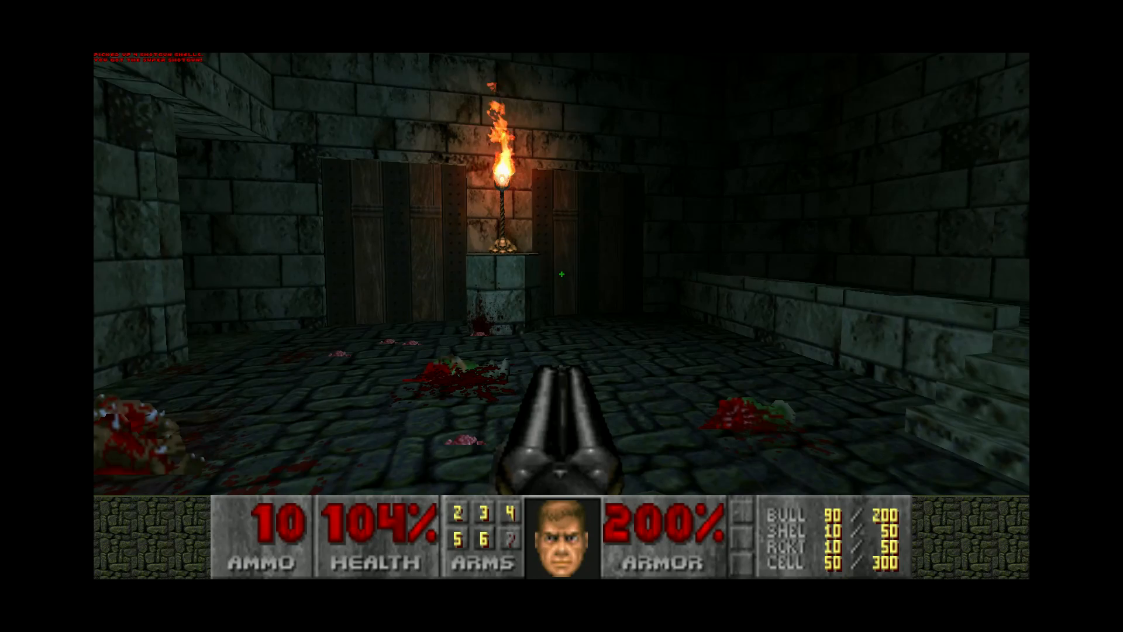
key(w)
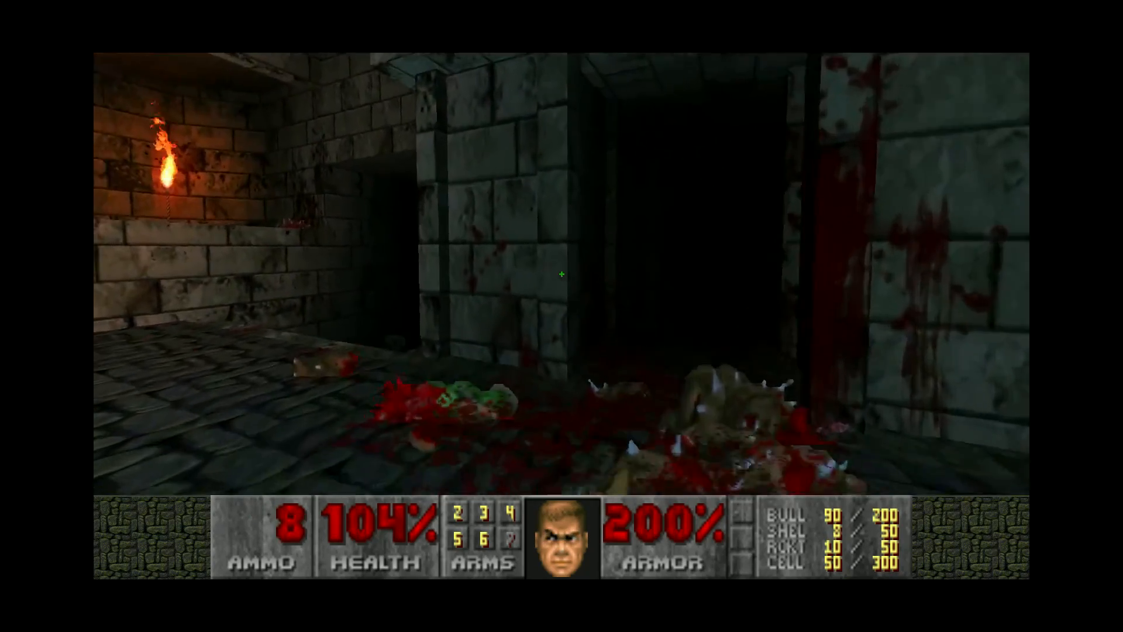
key(s)
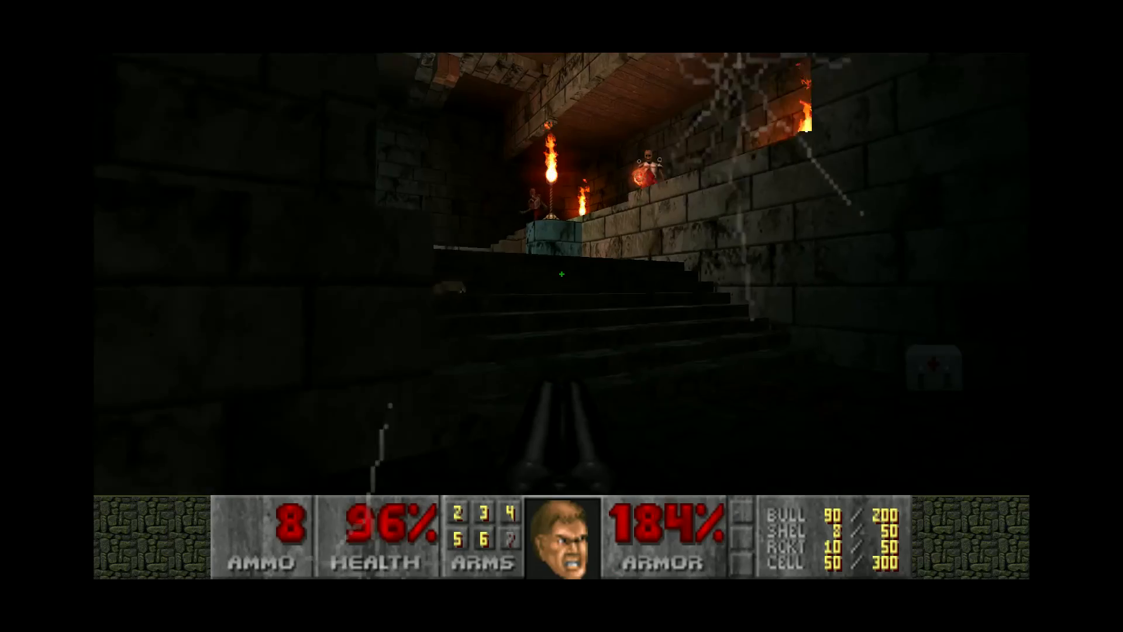
key(w)
key(w)
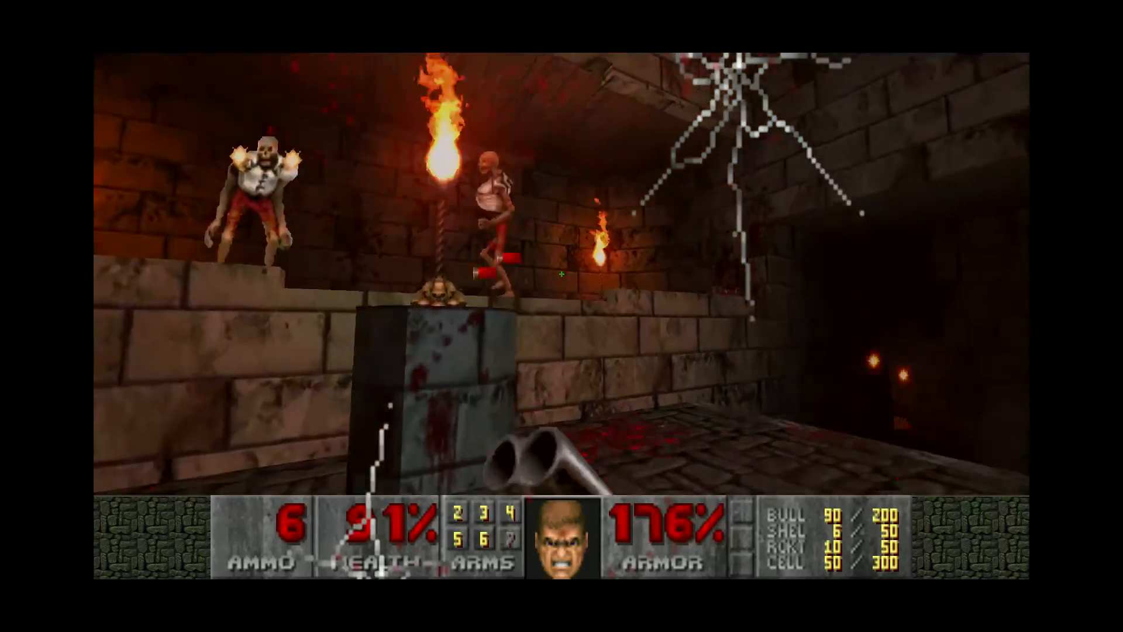
Pick up the medikit and fire the remaining super shotgun shells at the revenants on the torch-lit ledge
key(w)
key(w)
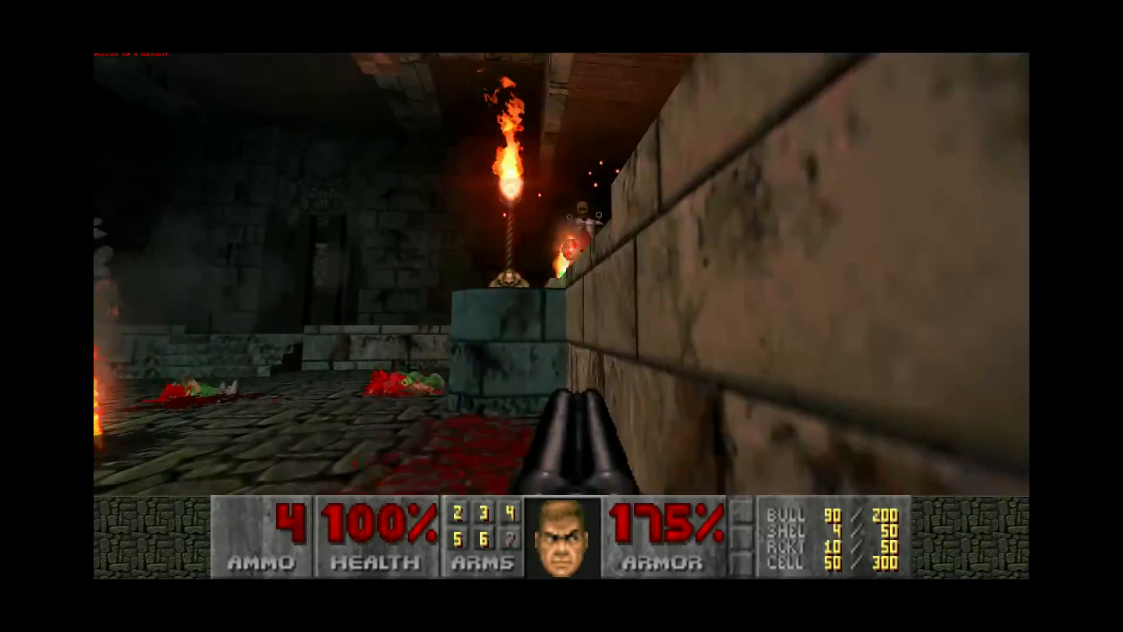
key(w)
click(561, 315)
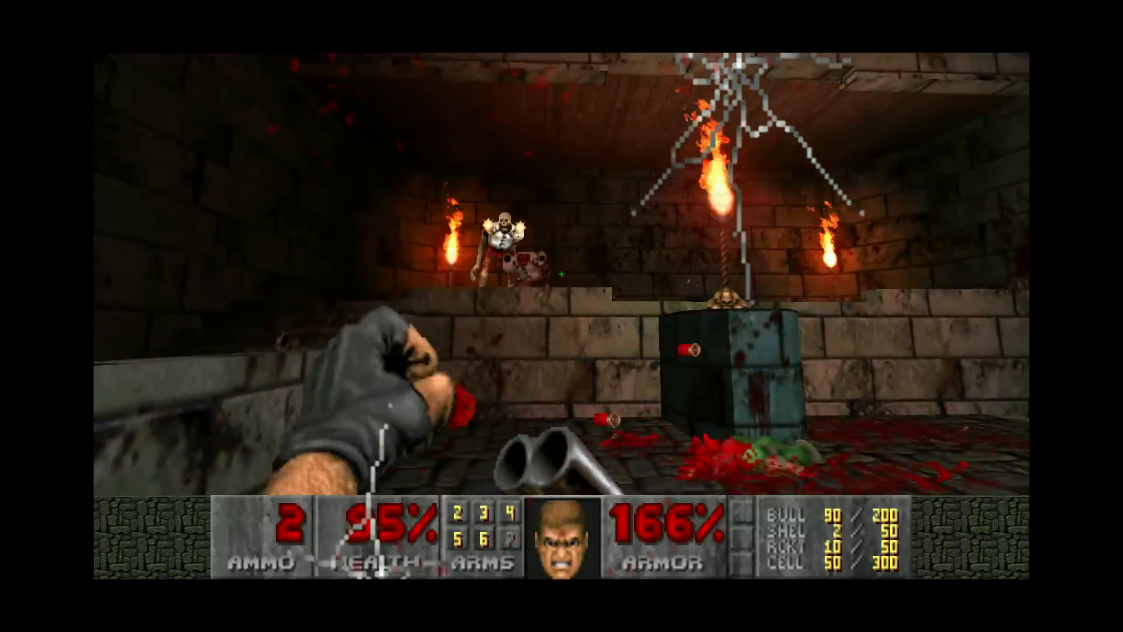
click(562, 316)
key(s)
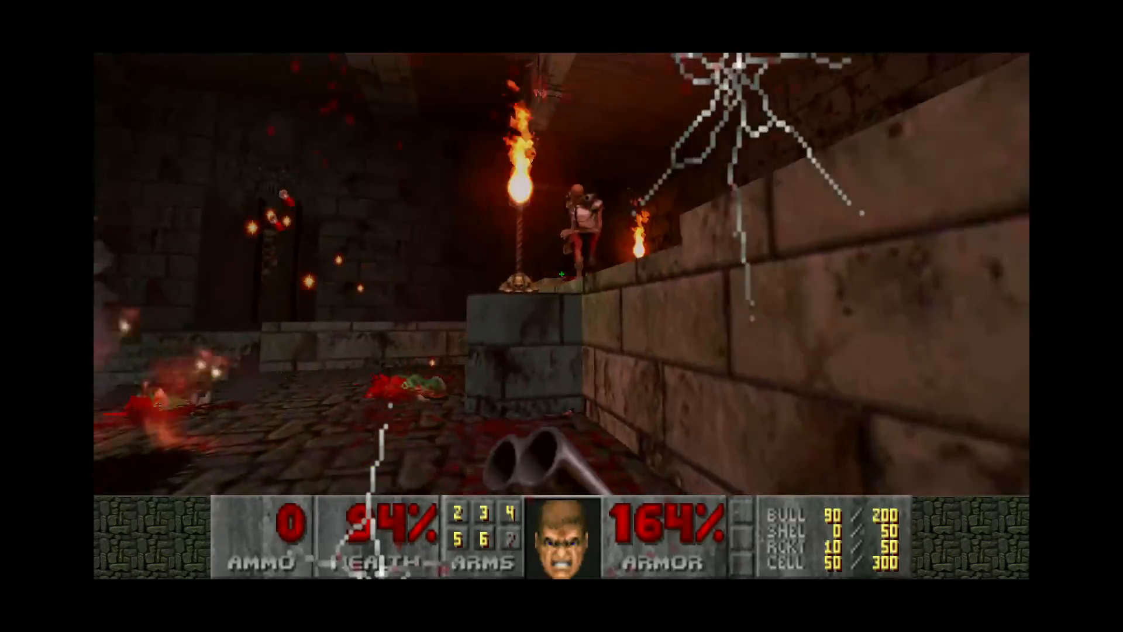
Retreat to the dark hall by the demon-face altar, fire the plasma rifle at the pursuing monsters and return to the chamber
key(s)
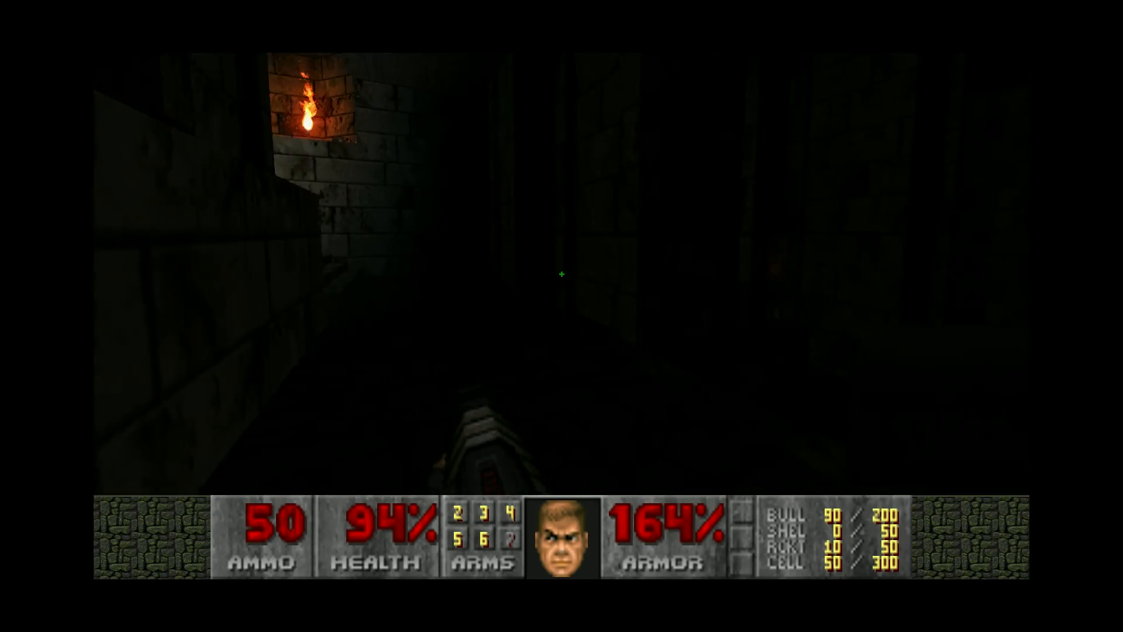
right_click(562, 274)
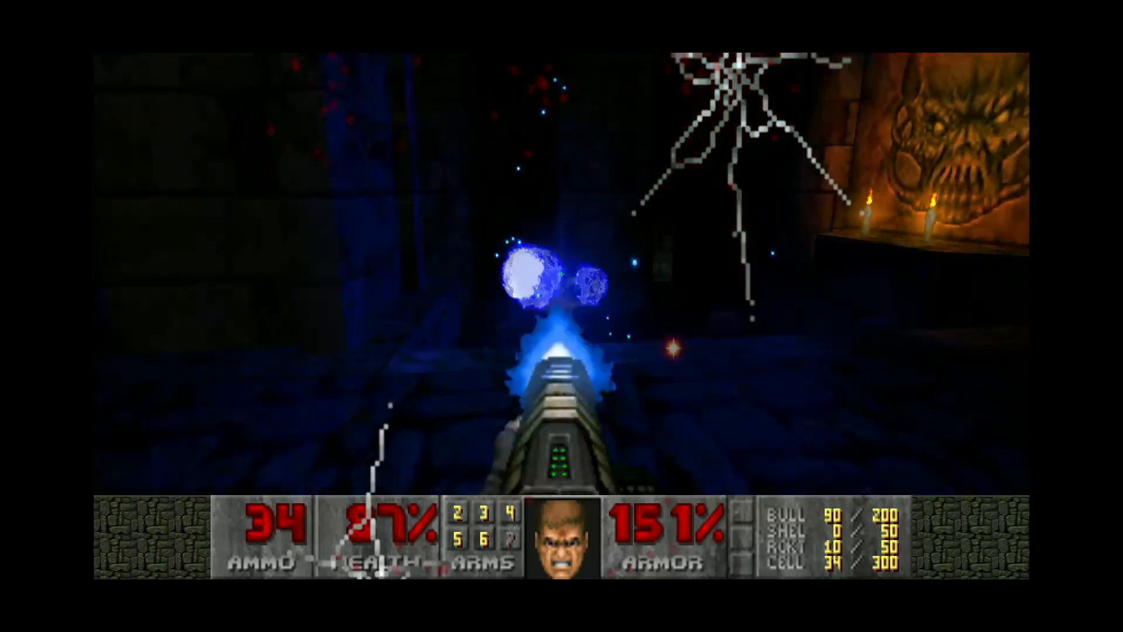
key(w)
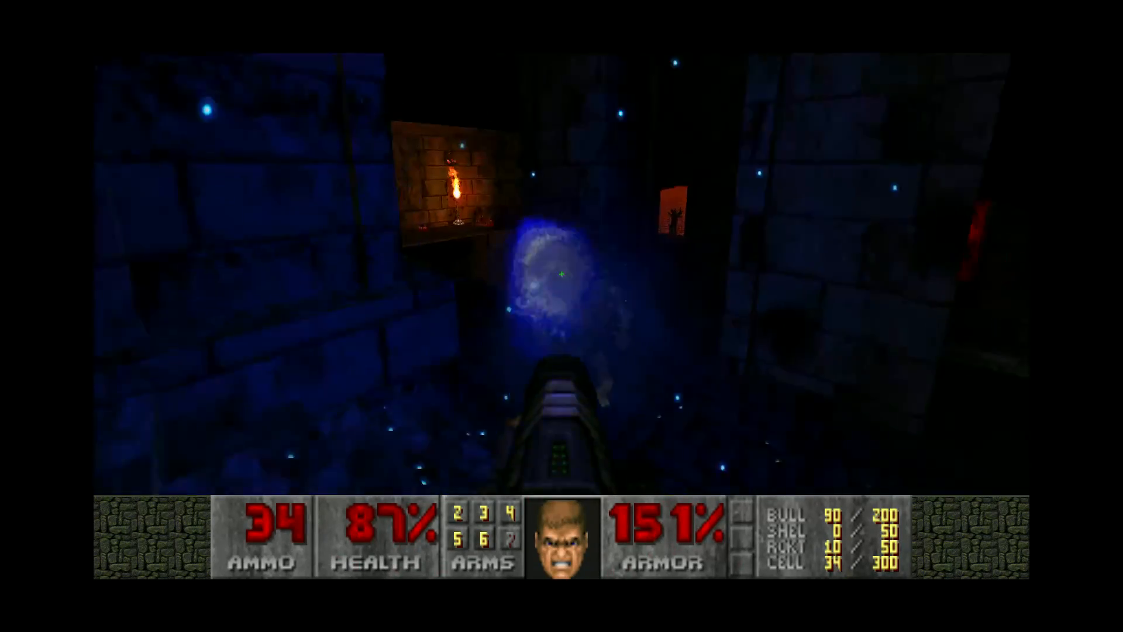
key(w)
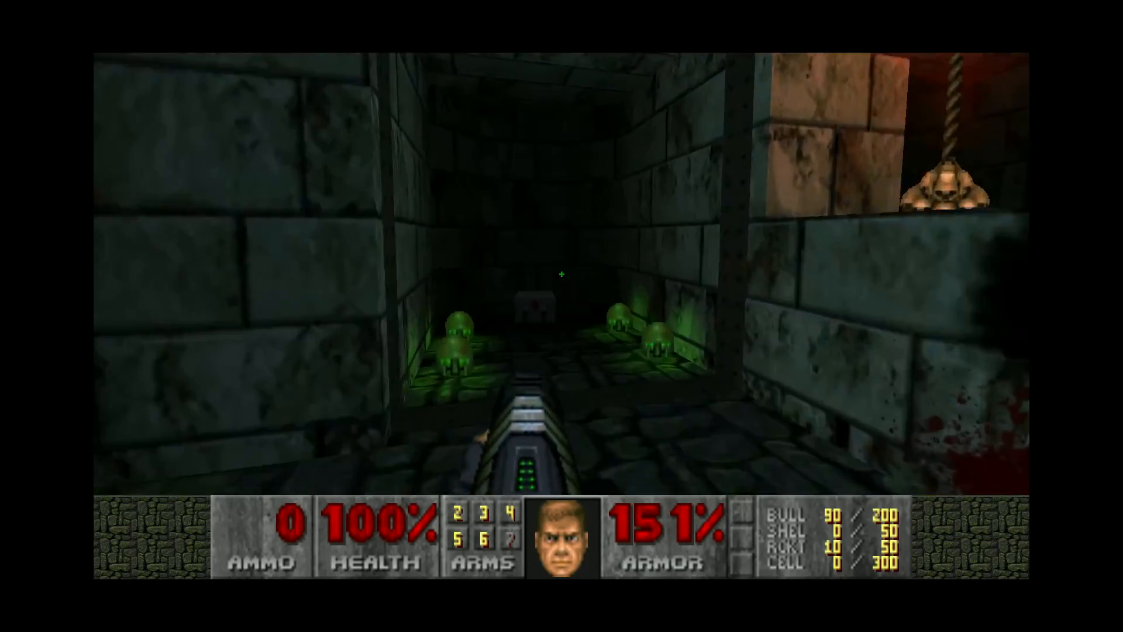
Collect the green-glowing armor bonuses from the two dark alcoves beside the torch pedestal
key(w)
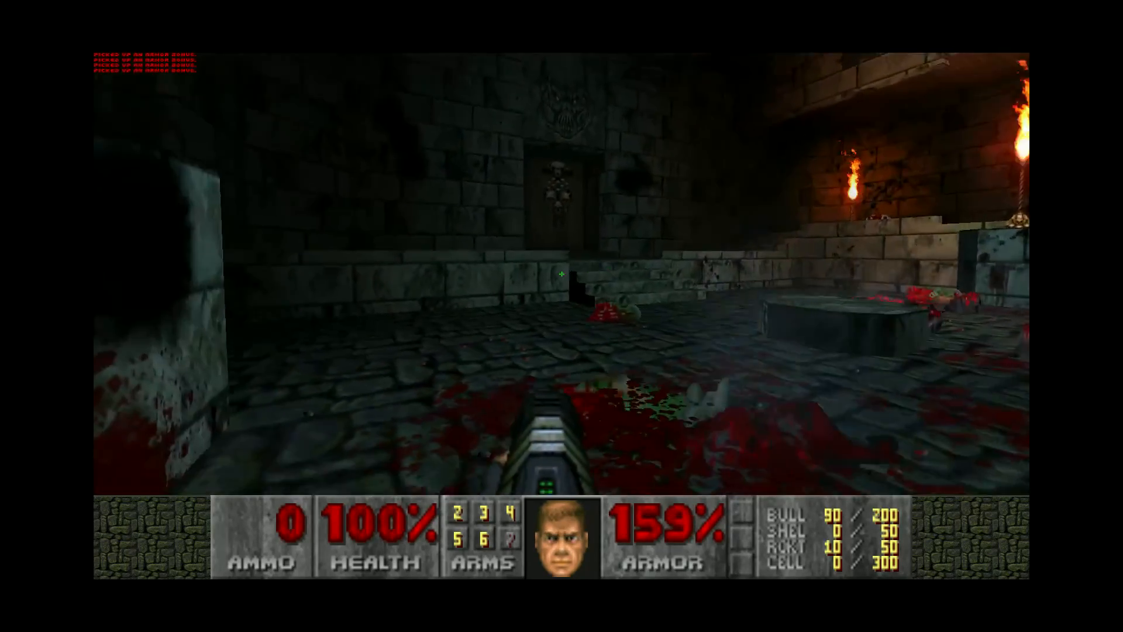
key(w)
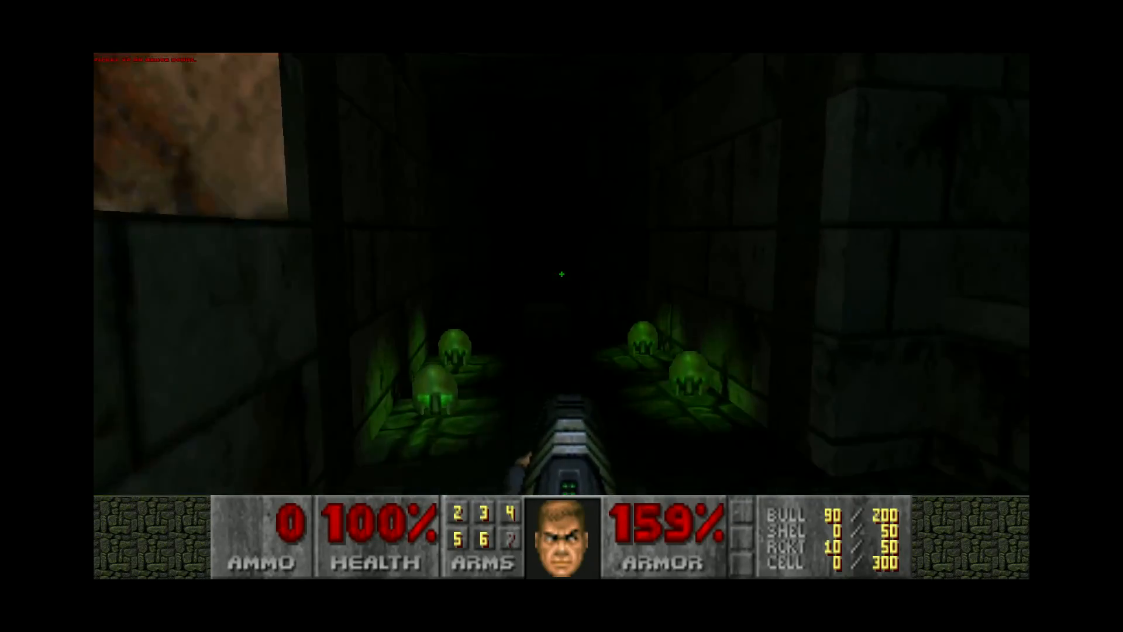
key(w)
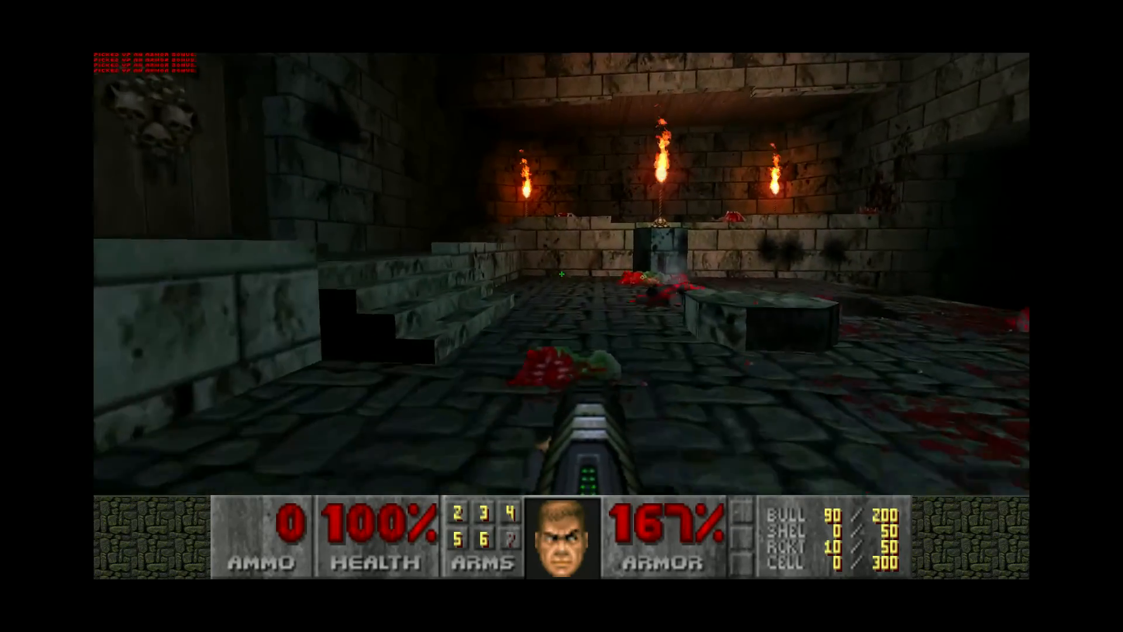
key(w)
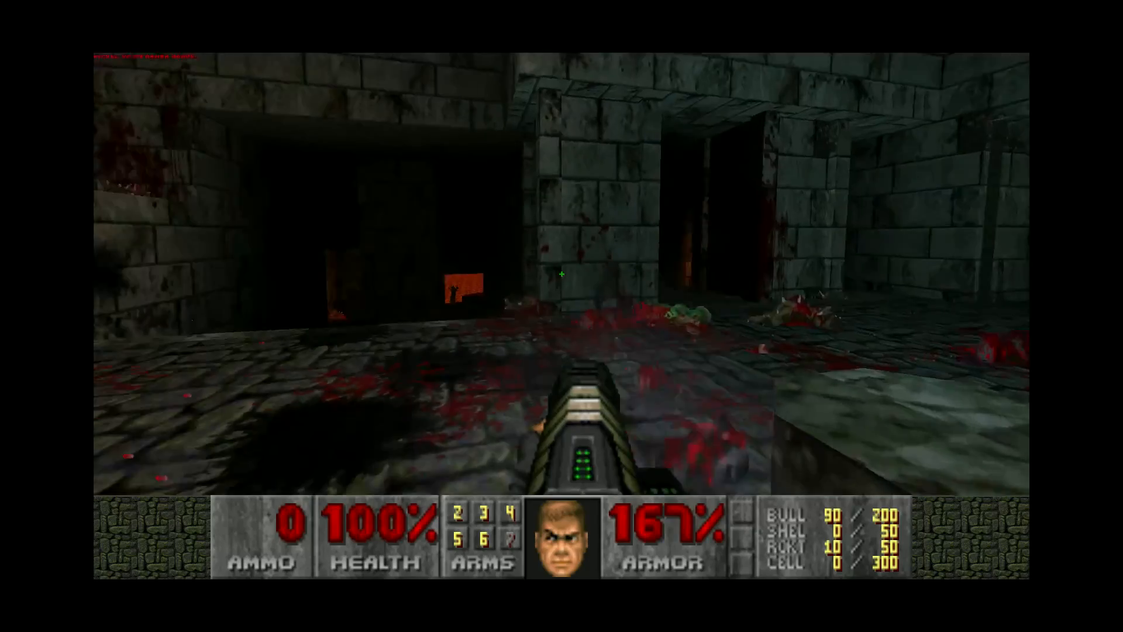
Cross the chamber, climb the steps to the skull-decorated door, open it and go out onto the torch-lit ledge
key(w)
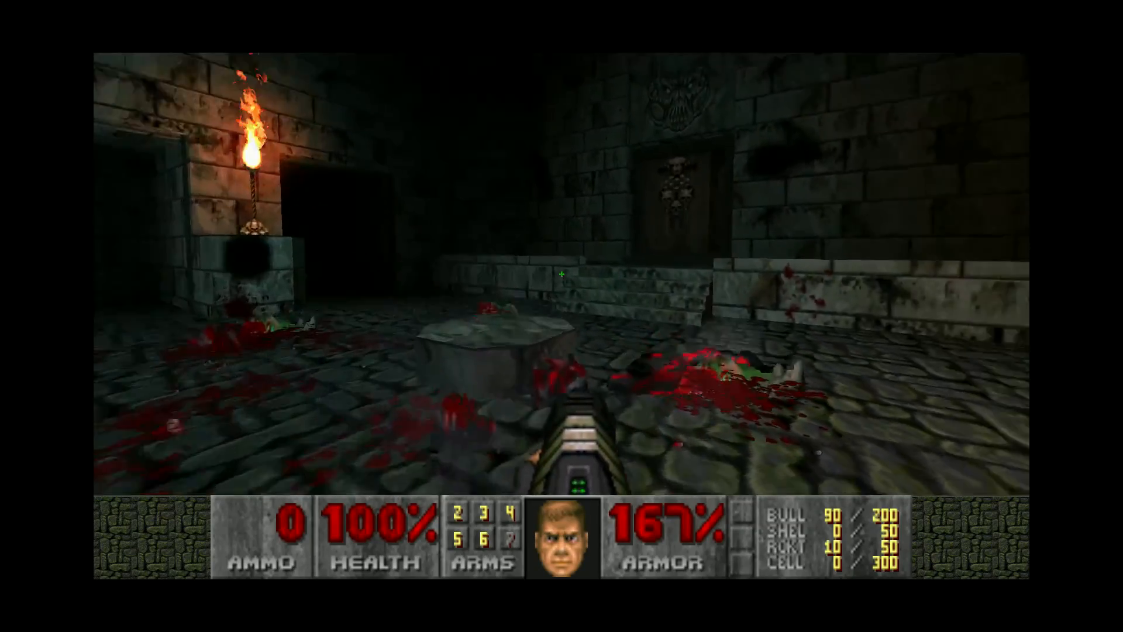
key(w)
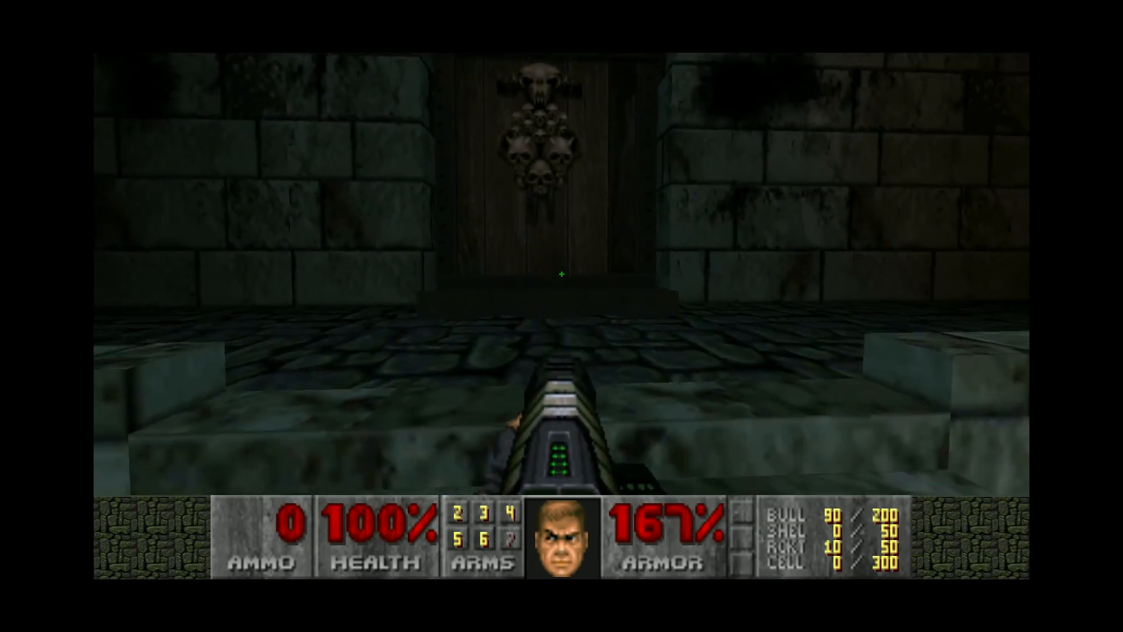
key(w)
key(space)
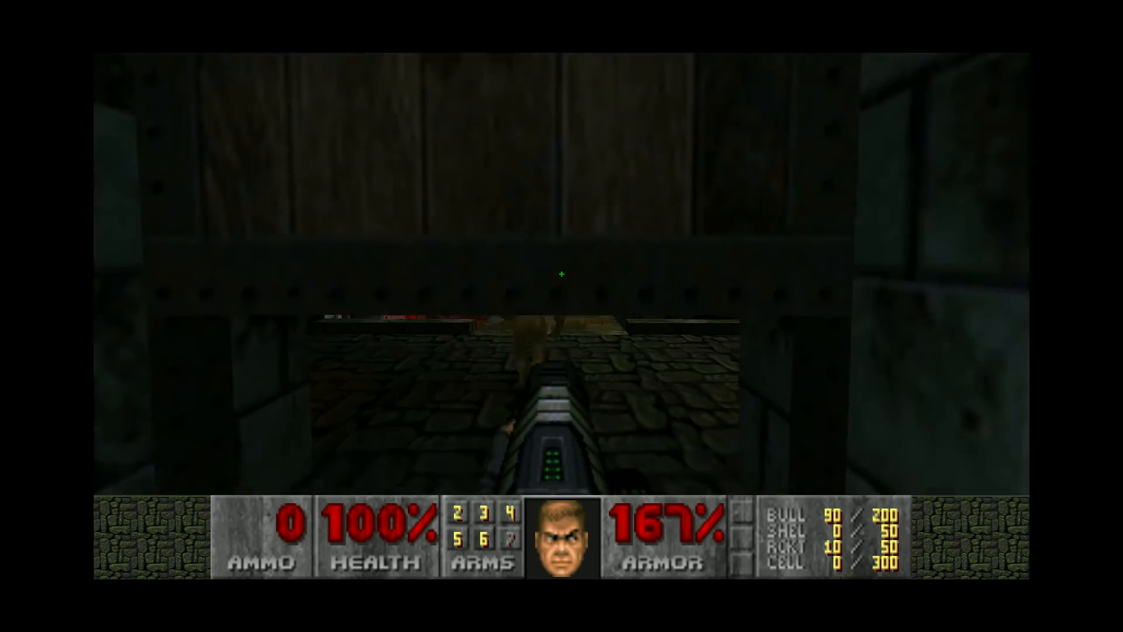
key(w)
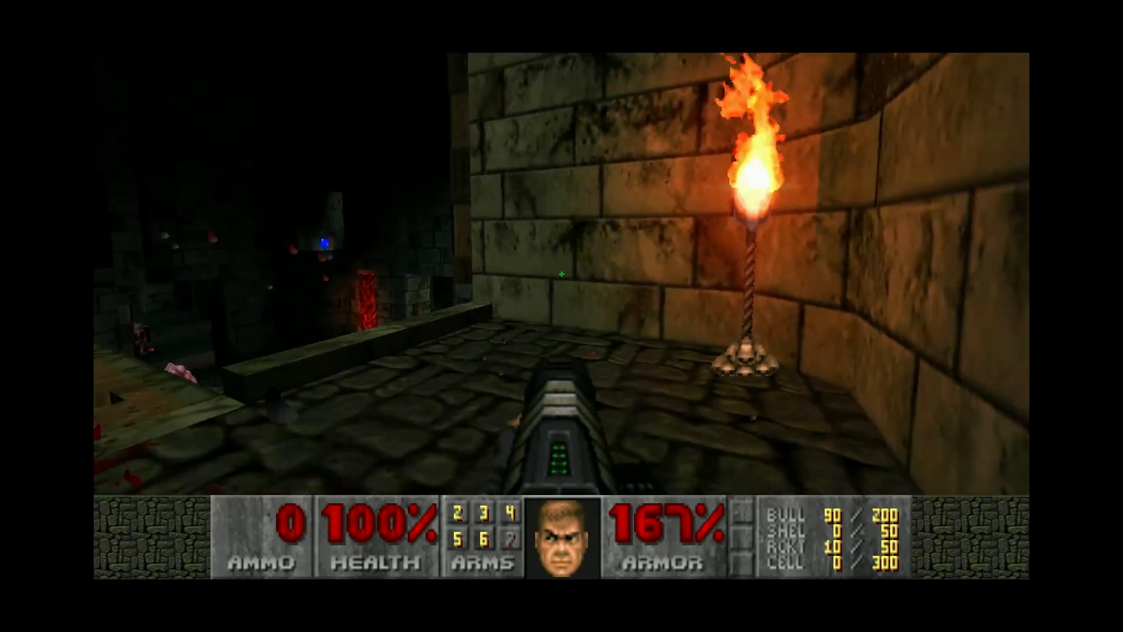
Cross the bridge over the lava and follow the far stone walkway to pick up the blue skull key
key(w)
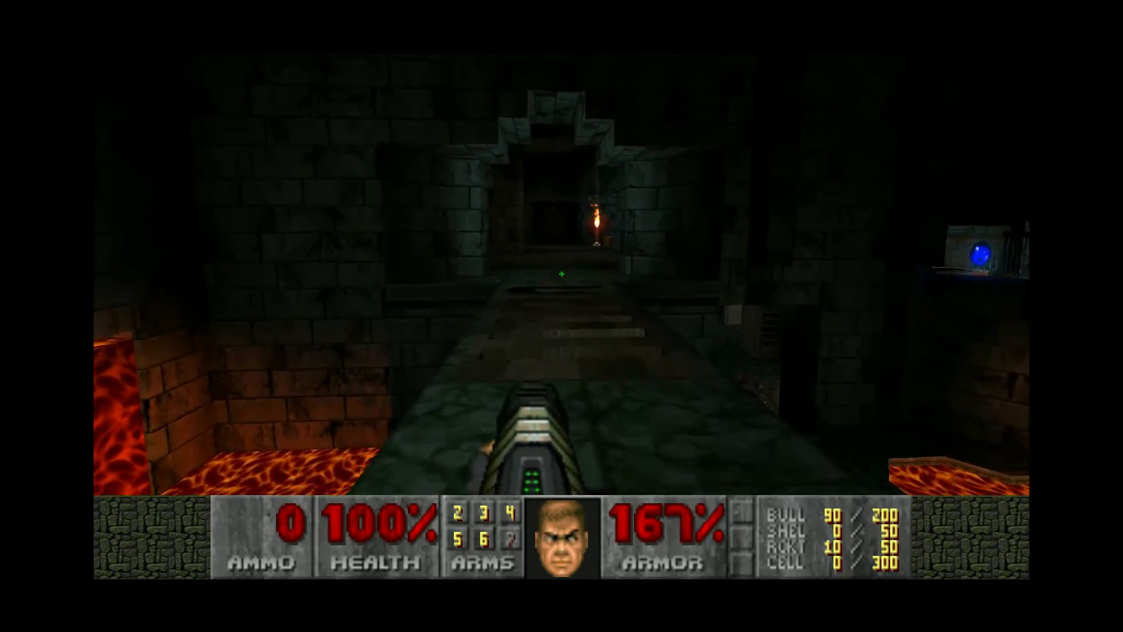
key(w)
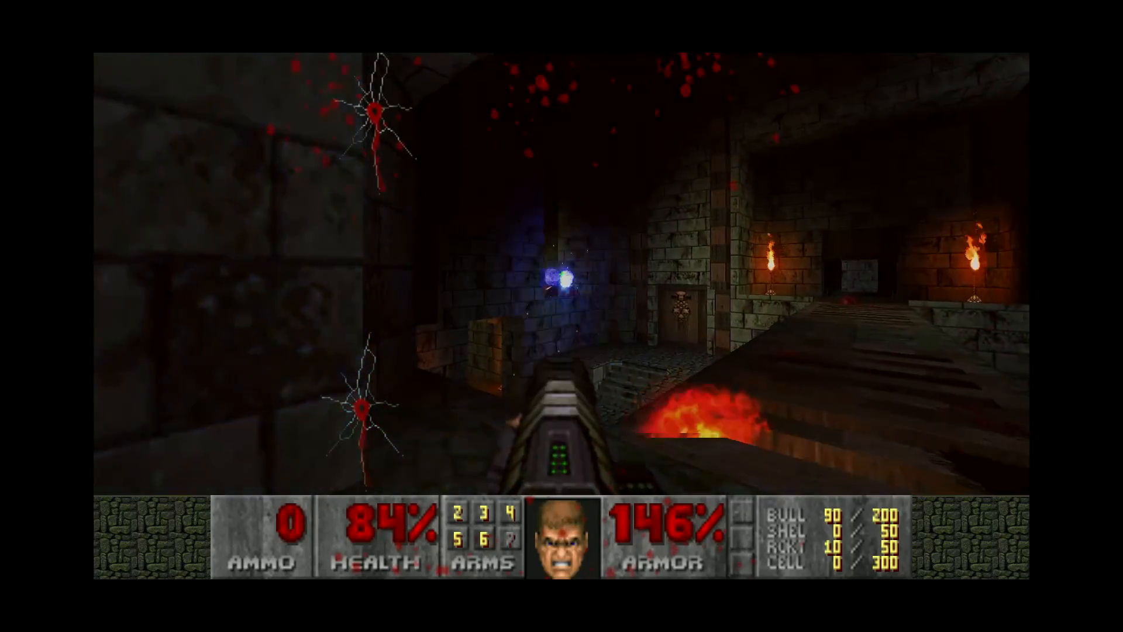
key(w)
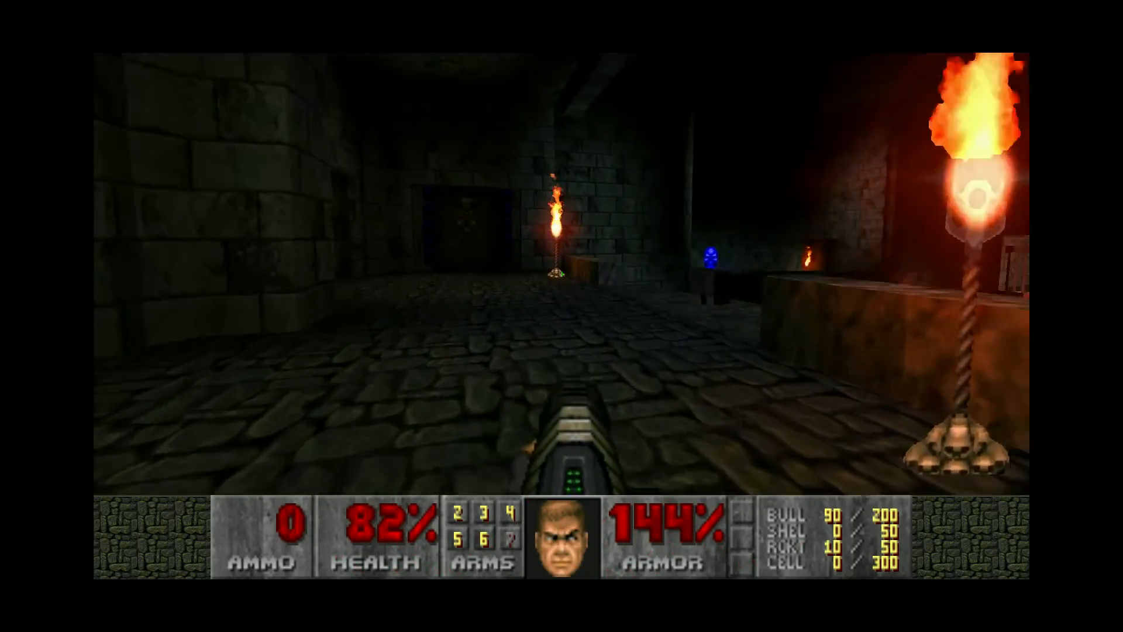
key(w)
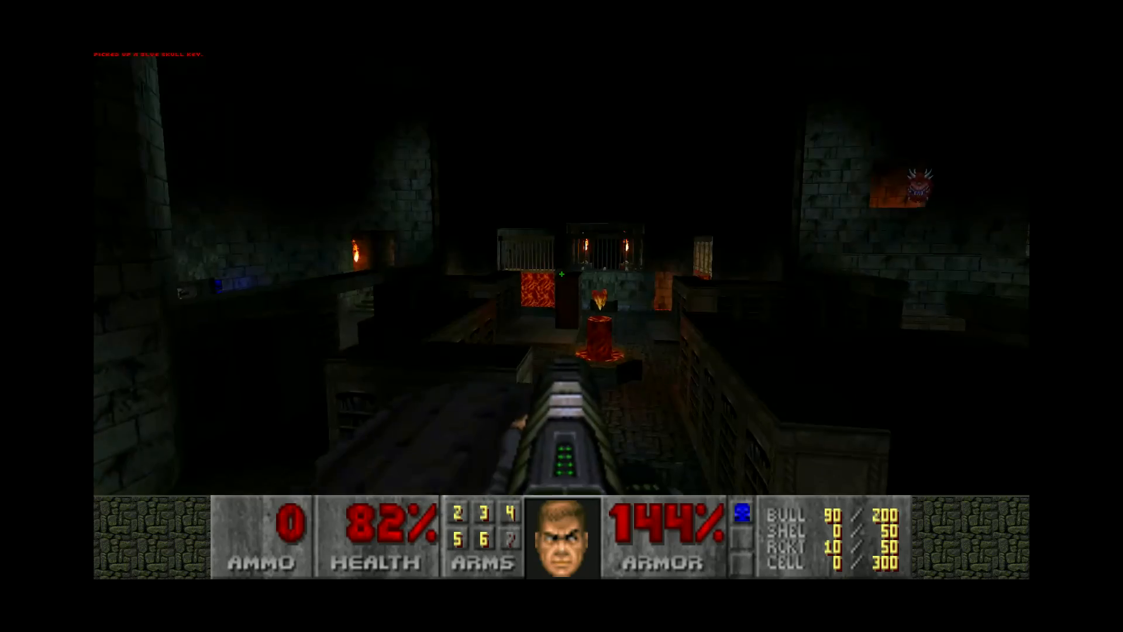
Return from the key ledge to the bridge over the lava and open the game's main menu
key(w)
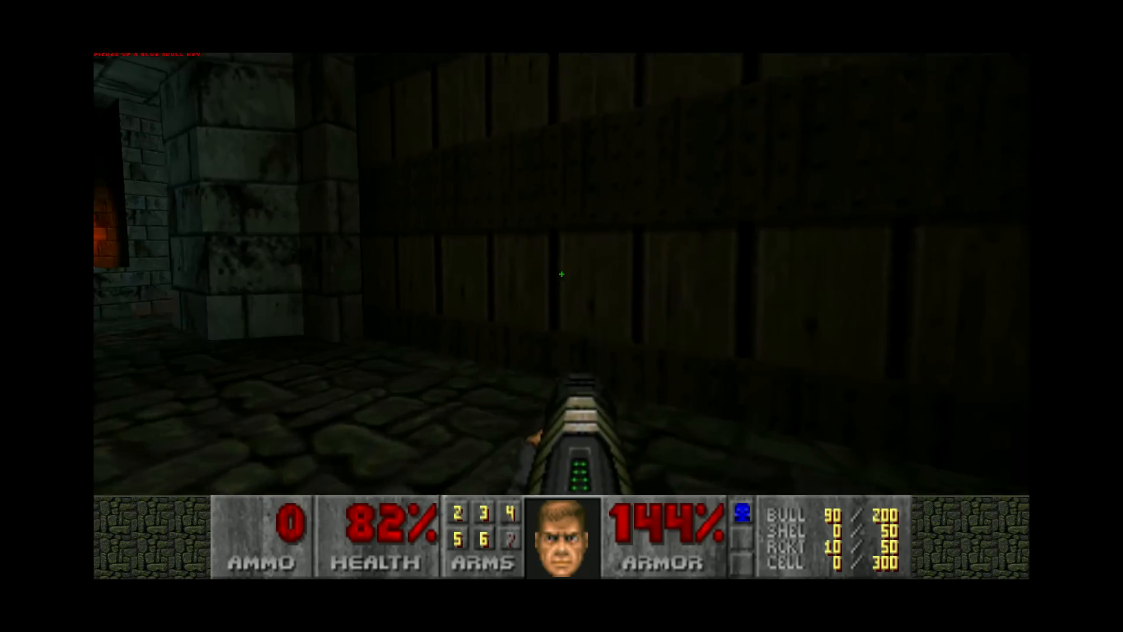
key(w)
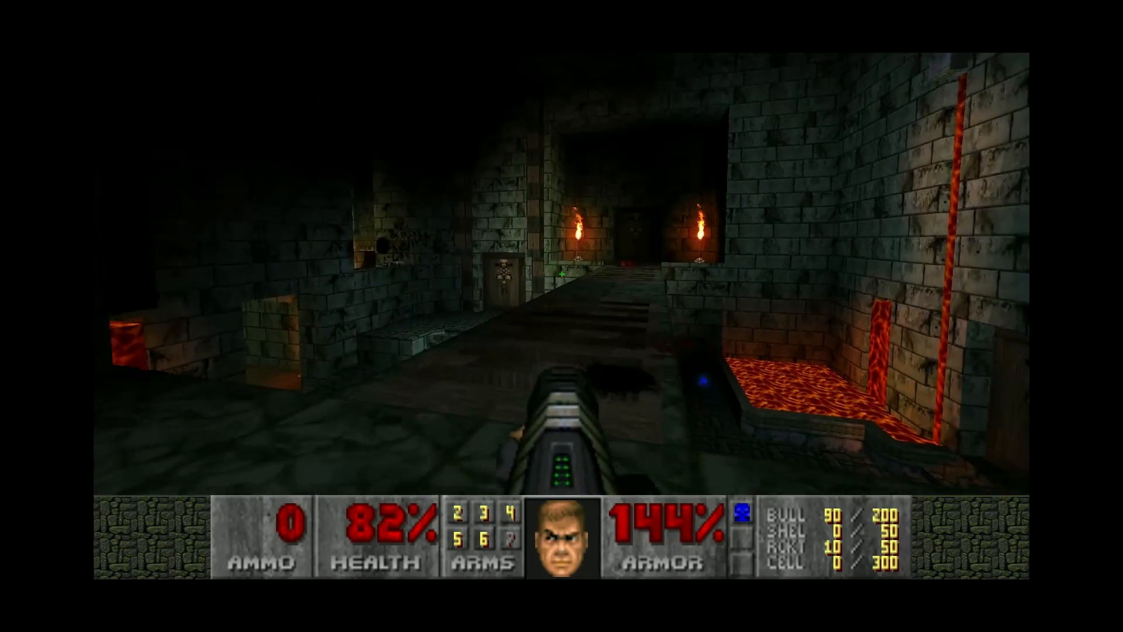
key(w)
key(Escape)
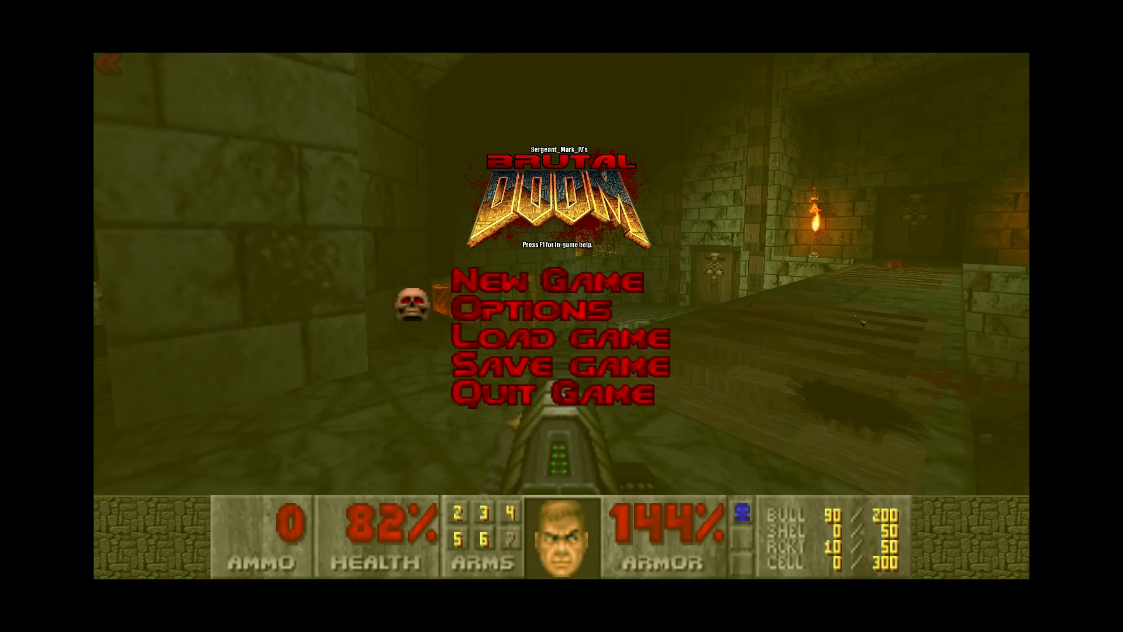